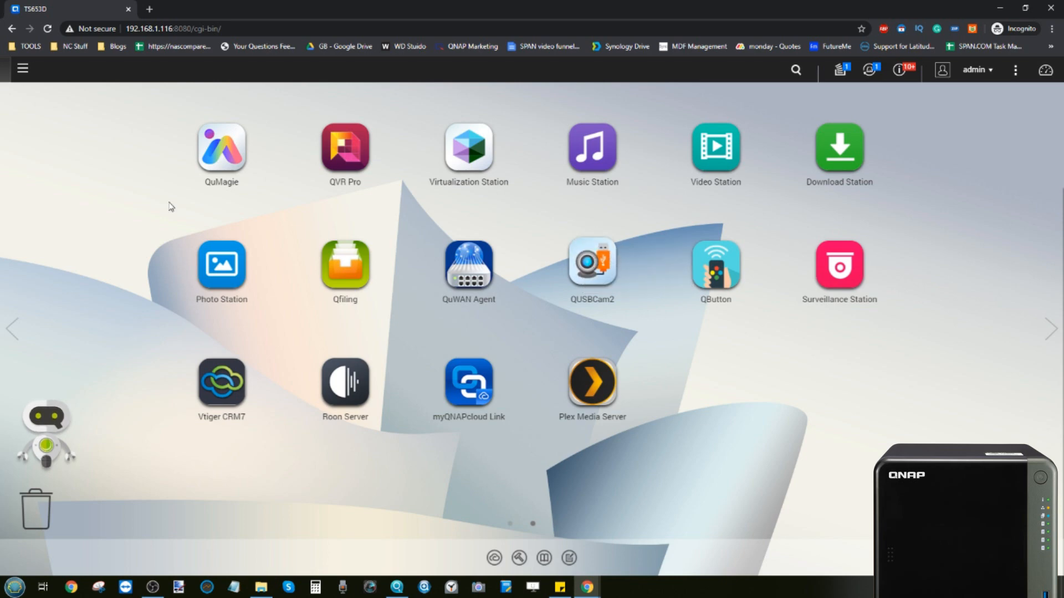
Step: From HDMI Display Applications, open HD Station's HDMI output as a noVNC remote desktop
{"action": "left_click", "coordinate": [10, 328]}
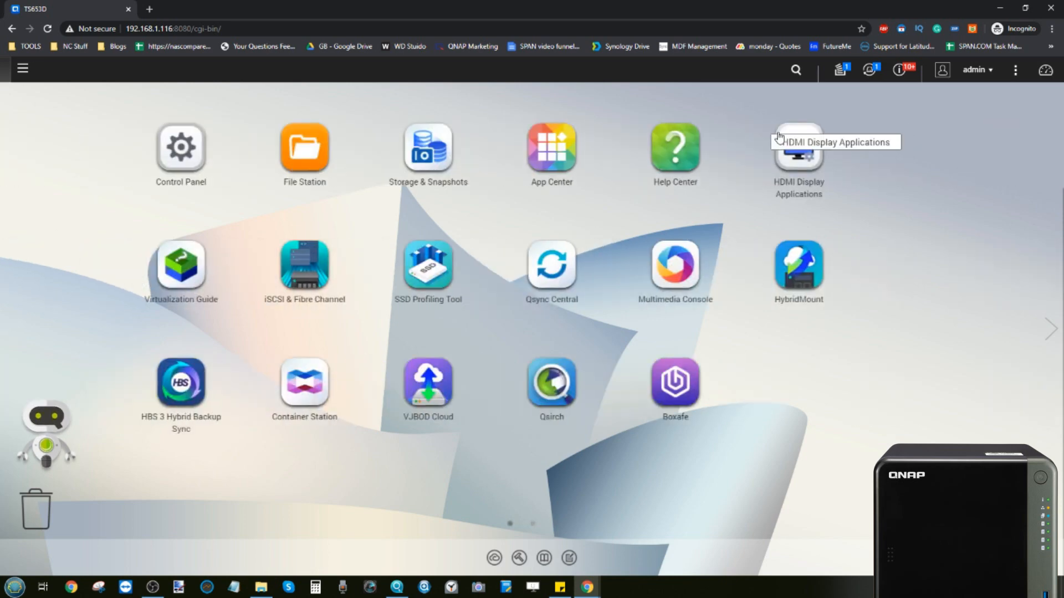
{"action": "left_click", "coordinate": [852, 175]}
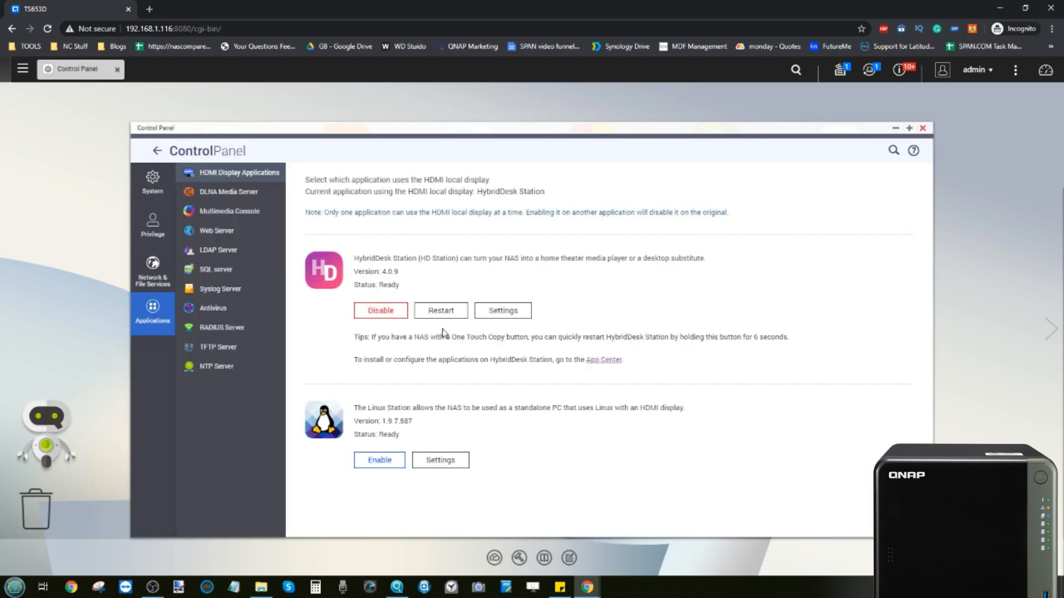
{"action": "left_click", "coordinate": [502, 310]}
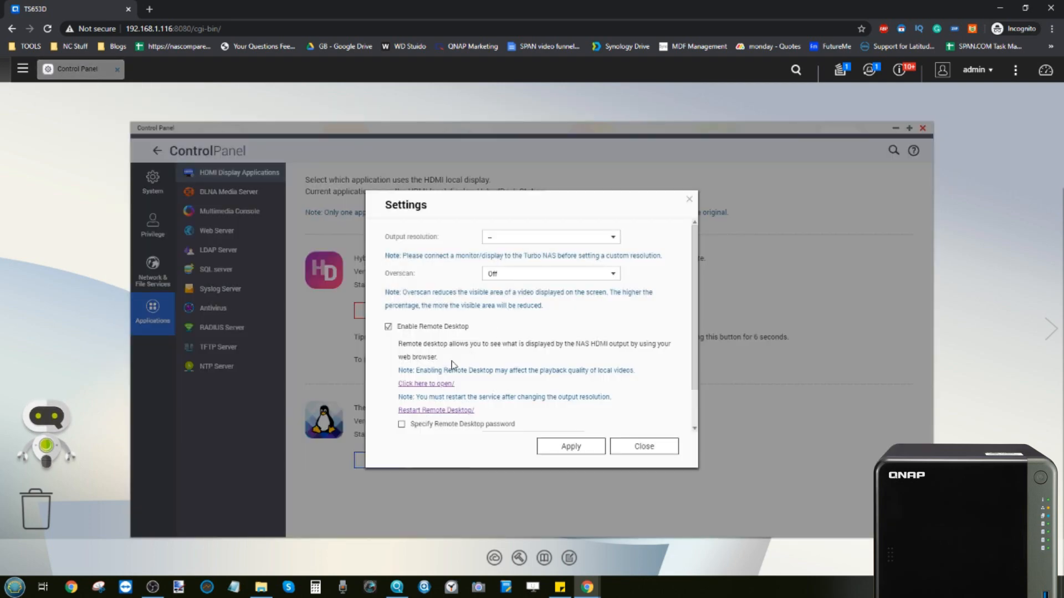
{"action": "left_click", "coordinate": [426, 384]}
{"action": "left_click", "coordinate": [200, 8]}
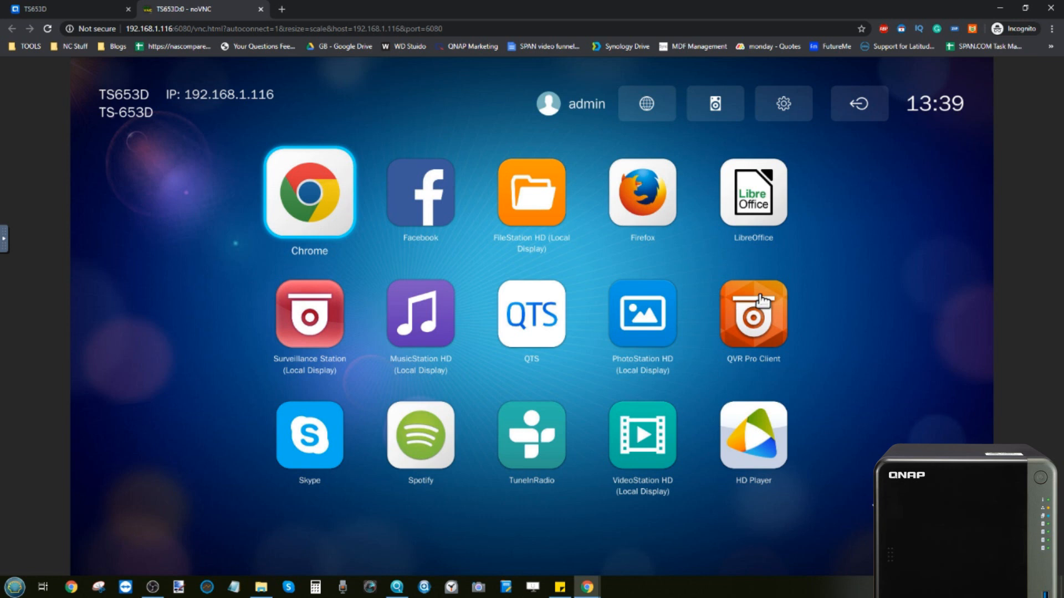
Step: Close the noVNC tab, the HD Station settings and Control Panel
{"action": "left_click", "coordinate": [260, 9]}
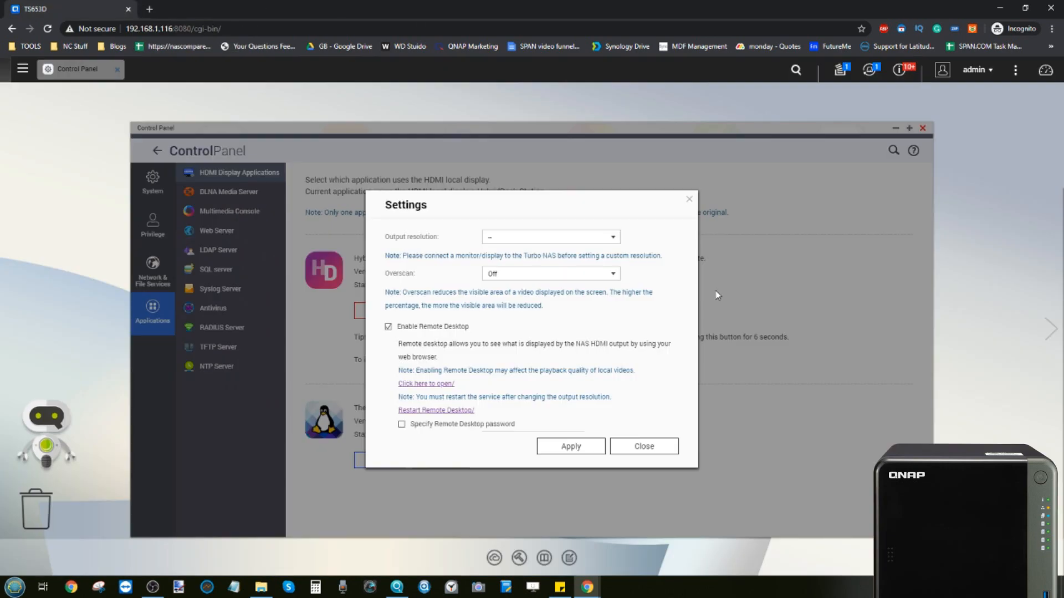
{"action": "left_click", "coordinate": [689, 201]}
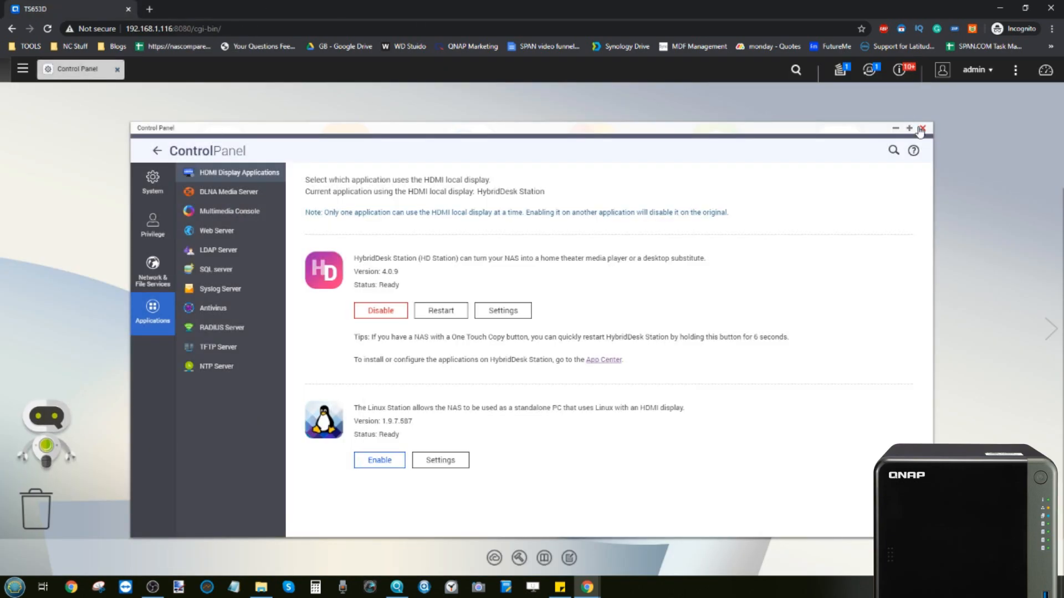
{"action": "left_click", "coordinate": [922, 128]}
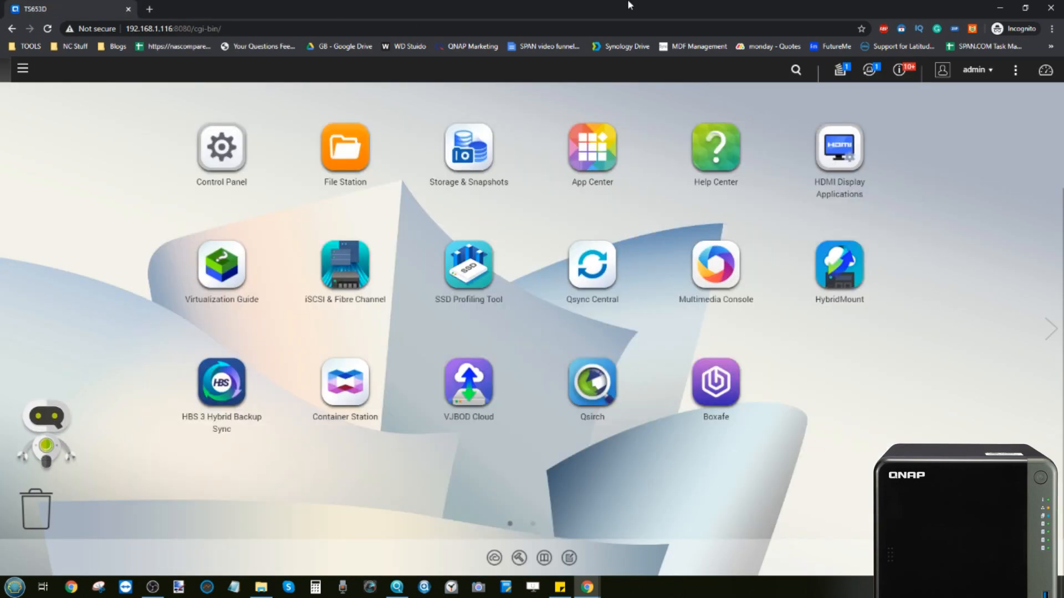
Step: On the next desktop page, launch QUSBCam2 to see the HD Pro Webcam C920 listed as connected
{"action": "left_click", "coordinate": [1051, 329]}
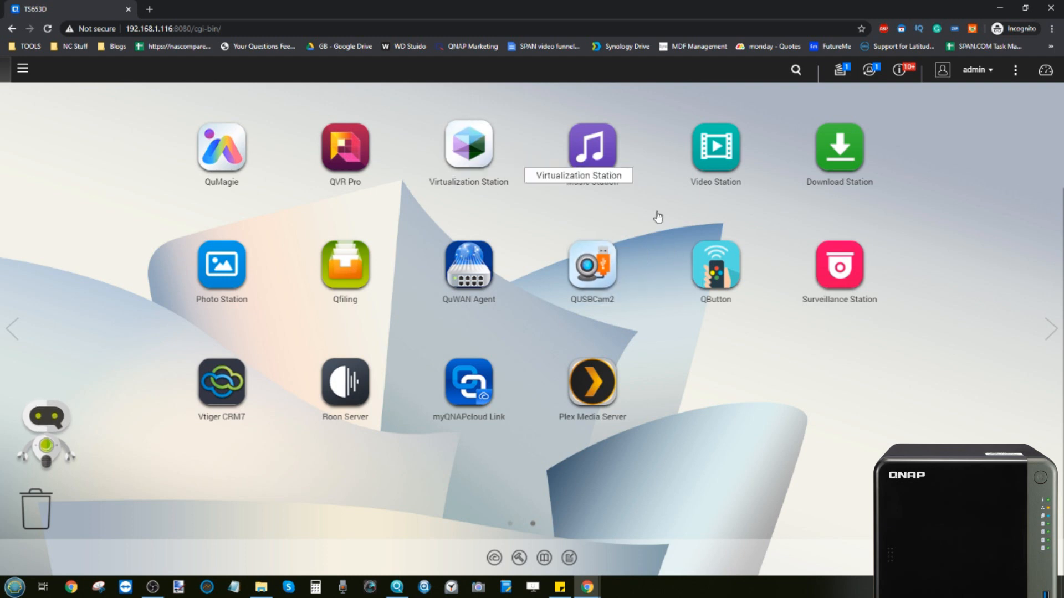
{"action": "left_click", "coordinate": [586, 251]}
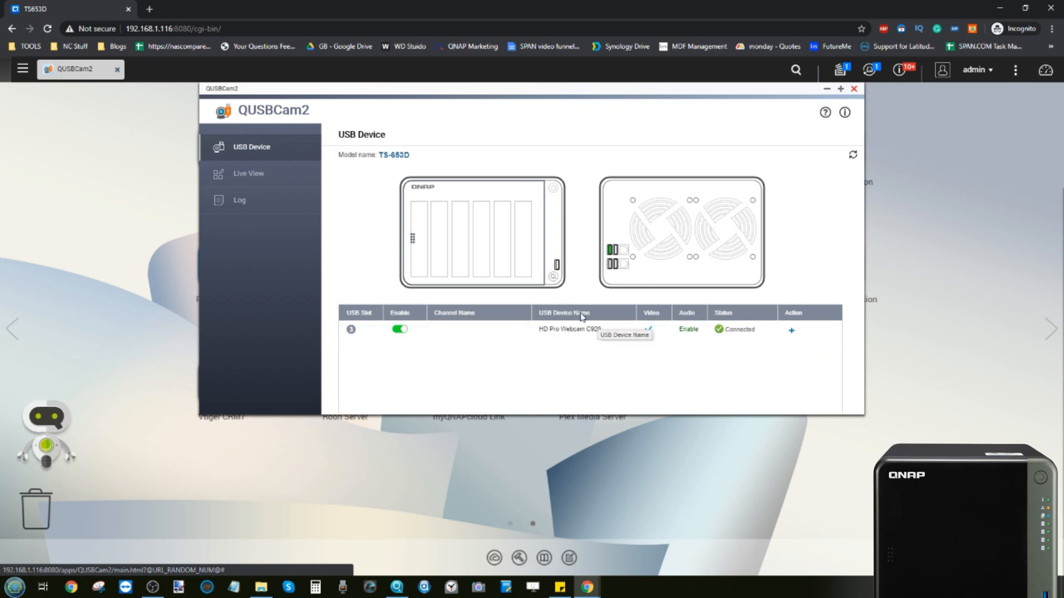
Step: In Live View, set up a new Channel 1 with 1280x720 resolution and 30 FPS
{"action": "left_click", "coordinate": [269, 173]}
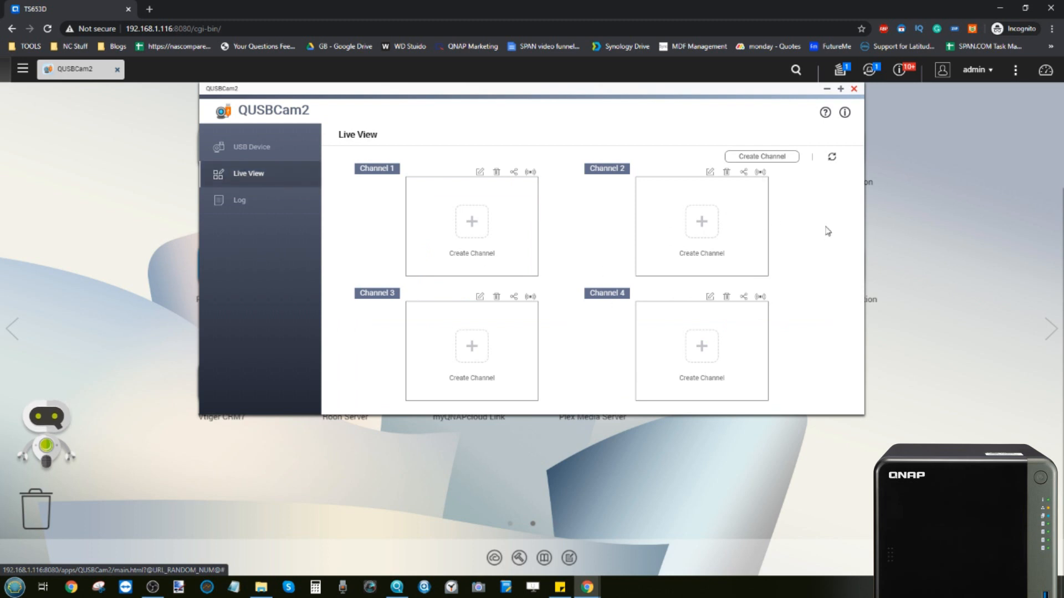
{"action": "left_click", "coordinate": [248, 148]}
{"action": "left_click", "coordinate": [268, 174]}
{"action": "left_click", "coordinate": [474, 224]}
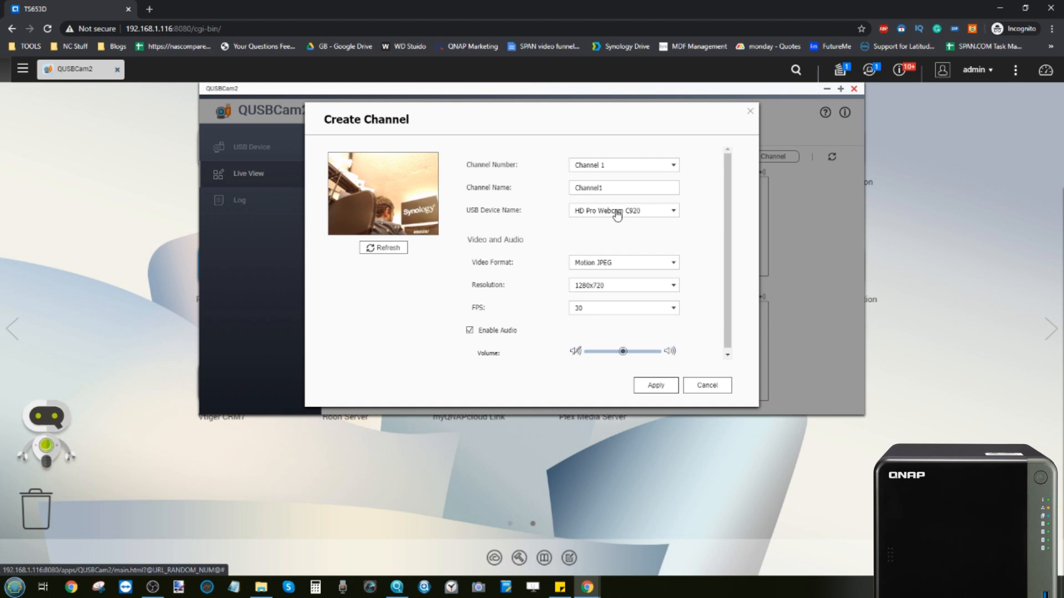
{"action": "left_click", "coordinate": [596, 309]}
{"action": "left_click", "coordinate": [596, 310]}
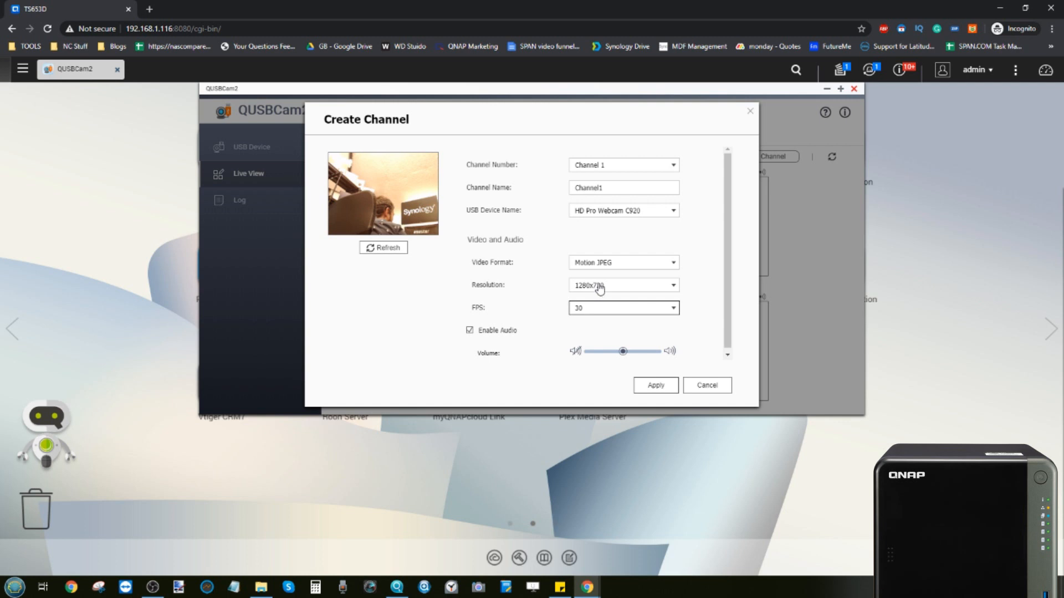
{"action": "left_click", "coordinate": [599, 287]}
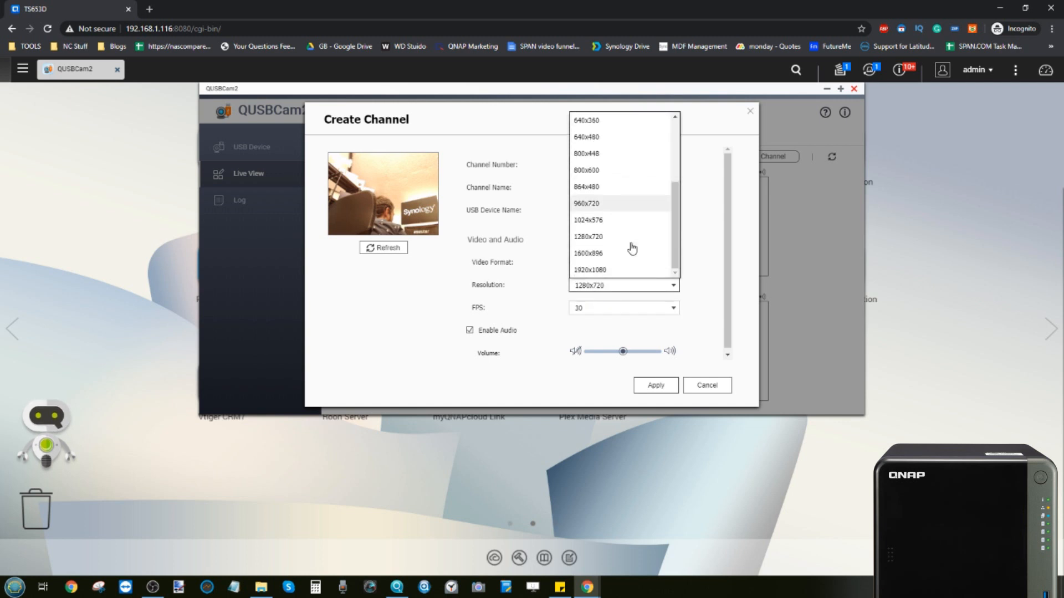
{"action": "left_click", "coordinate": [647, 324]}
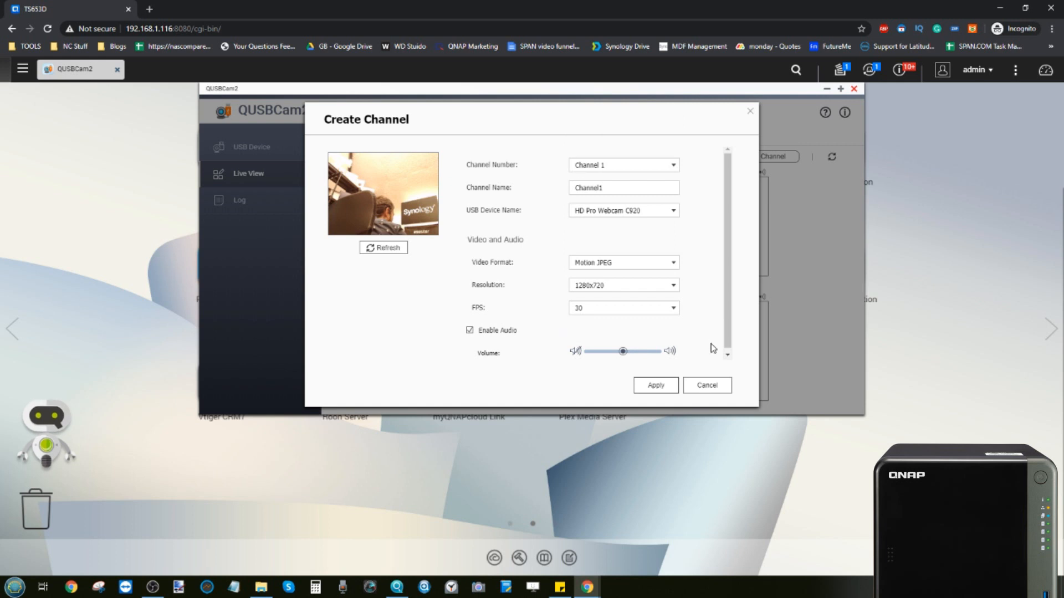
Step: Apply the new channel, stream Channel 1 live, then close QUSBCam2
{"action": "left_click", "coordinate": [665, 386]}
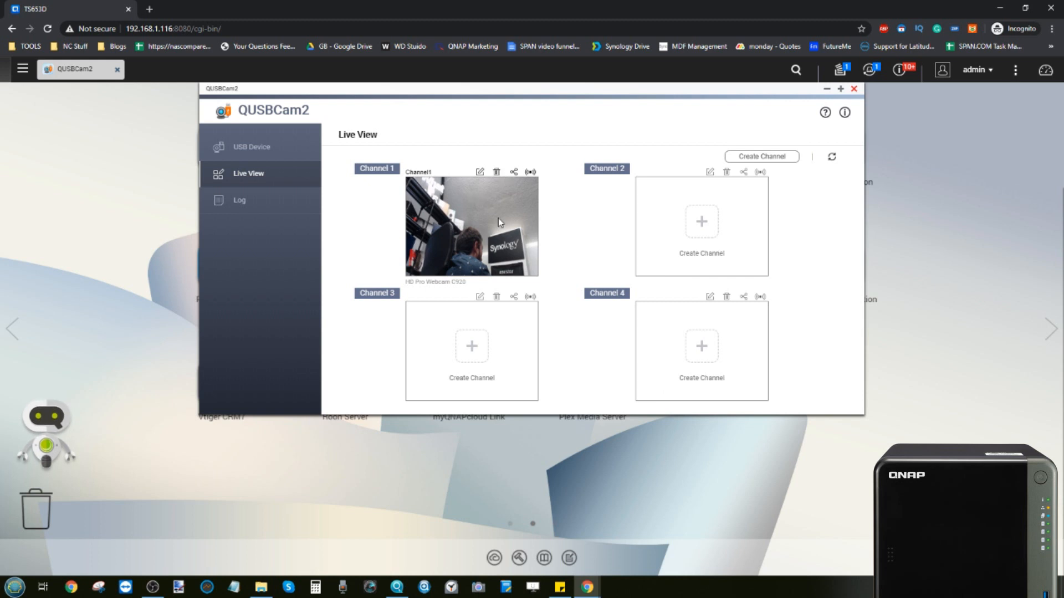
{"action": "left_click", "coordinate": [530, 172]}
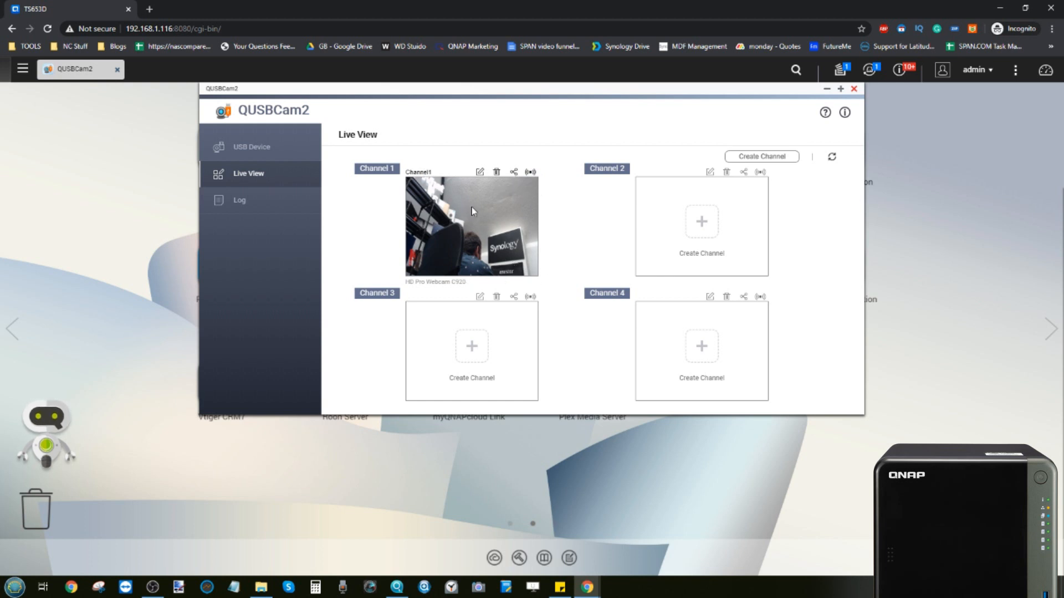
{"action": "left_click", "coordinate": [854, 89]}
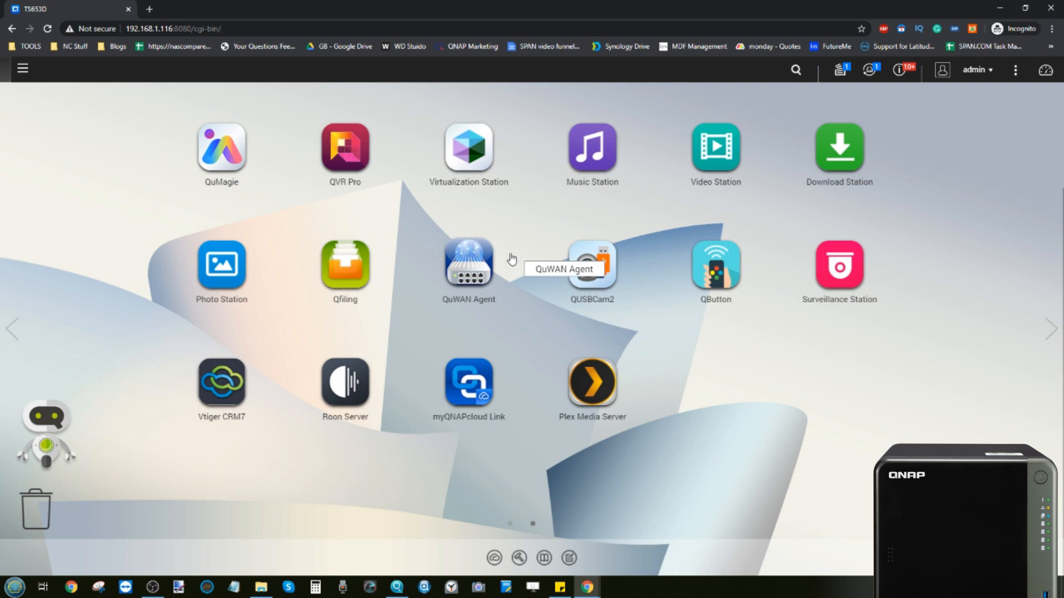
Step: In Surveillance Station's Camera Configuration, start adding a camera and search the network
{"action": "left_click", "coordinate": [836, 272]}
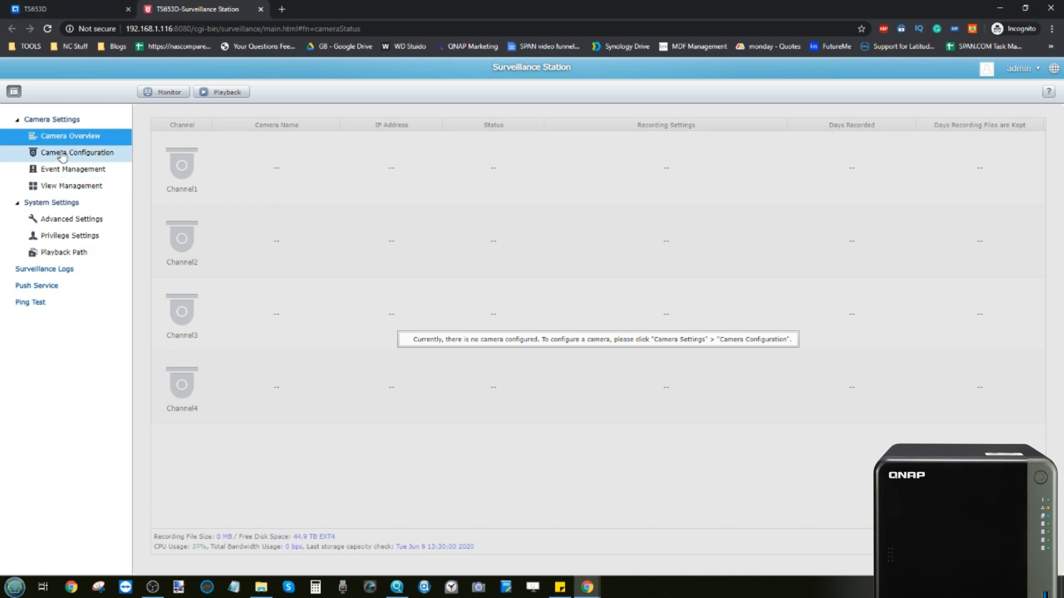
{"action": "left_click", "coordinate": [96, 155]}
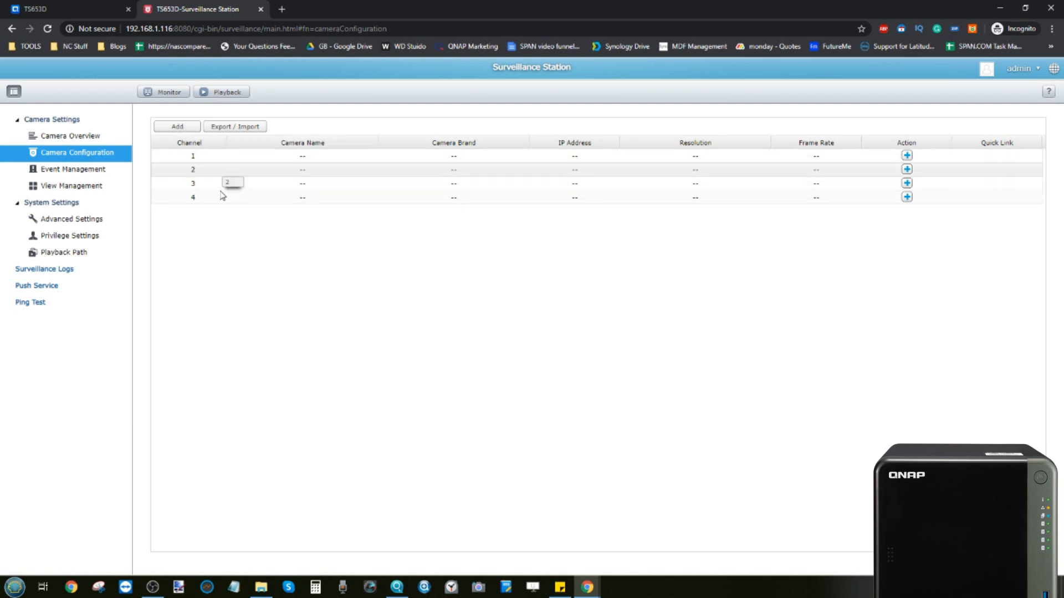
{"action": "left_click", "coordinate": [180, 128]}
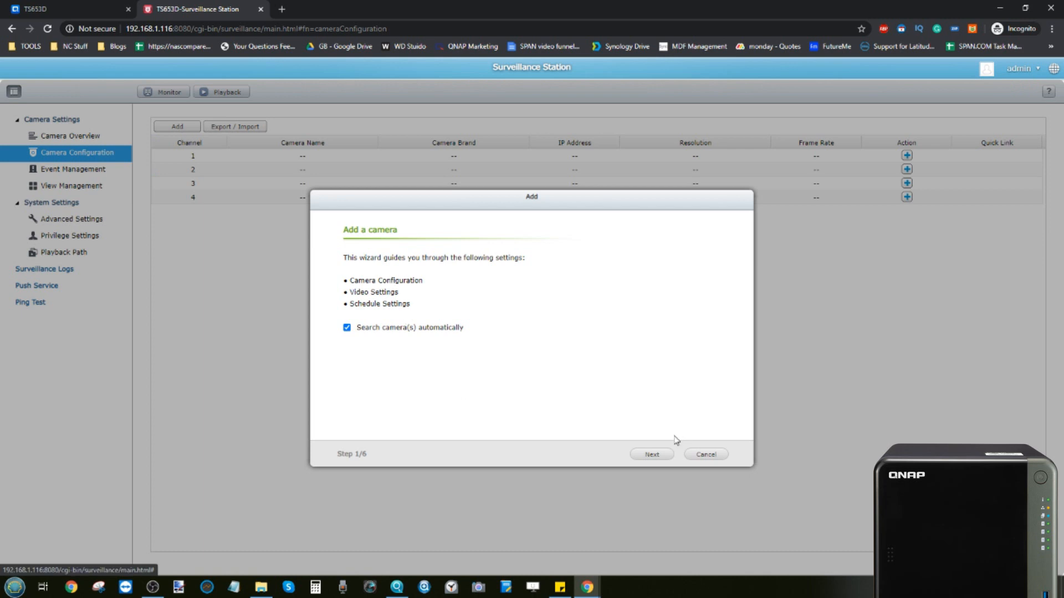
{"action": "left_click", "coordinate": [667, 454]}
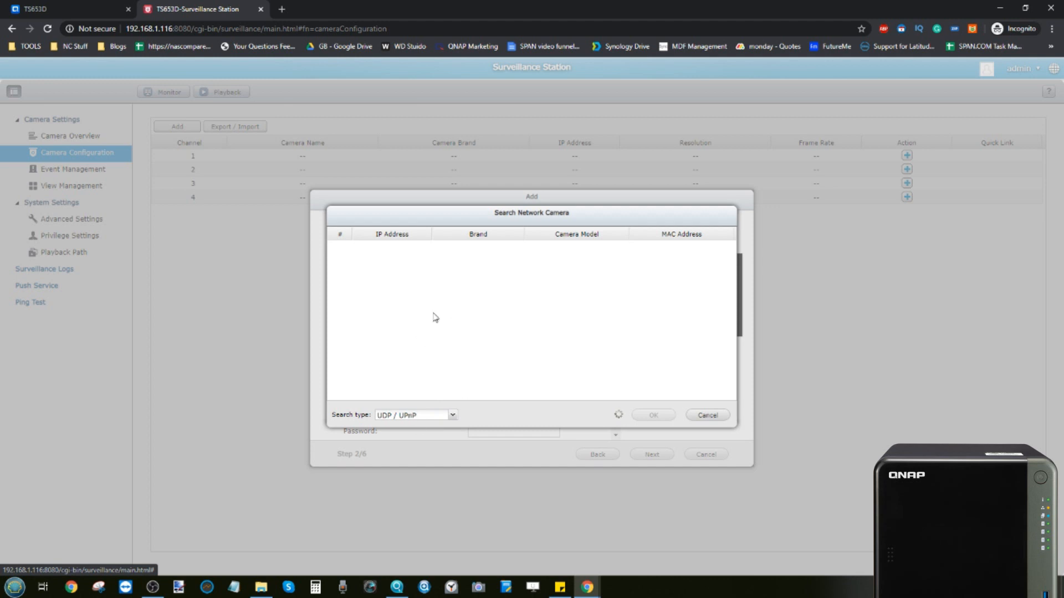
Step: Search for ONVIF cameras and use the one at 192.168.1.104 for this channel
{"action": "left_click", "coordinate": [452, 415]}
{"action": "left_click", "coordinate": [410, 440]}
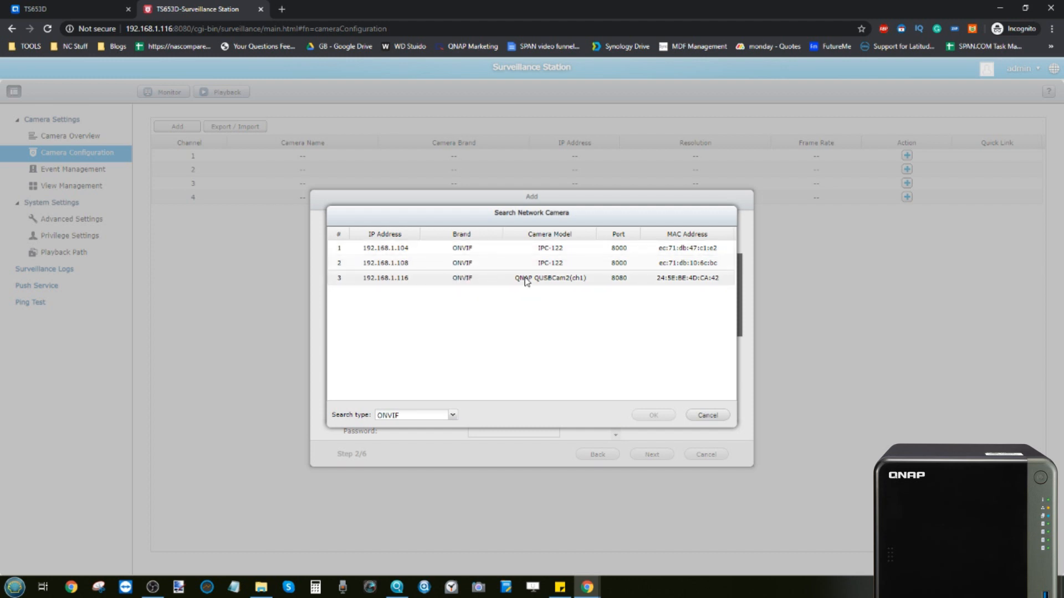
{"action": "left_click", "coordinate": [463, 279]}
{"action": "left_click", "coordinate": [469, 249]}
{"action": "left_click", "coordinate": [461, 278]}
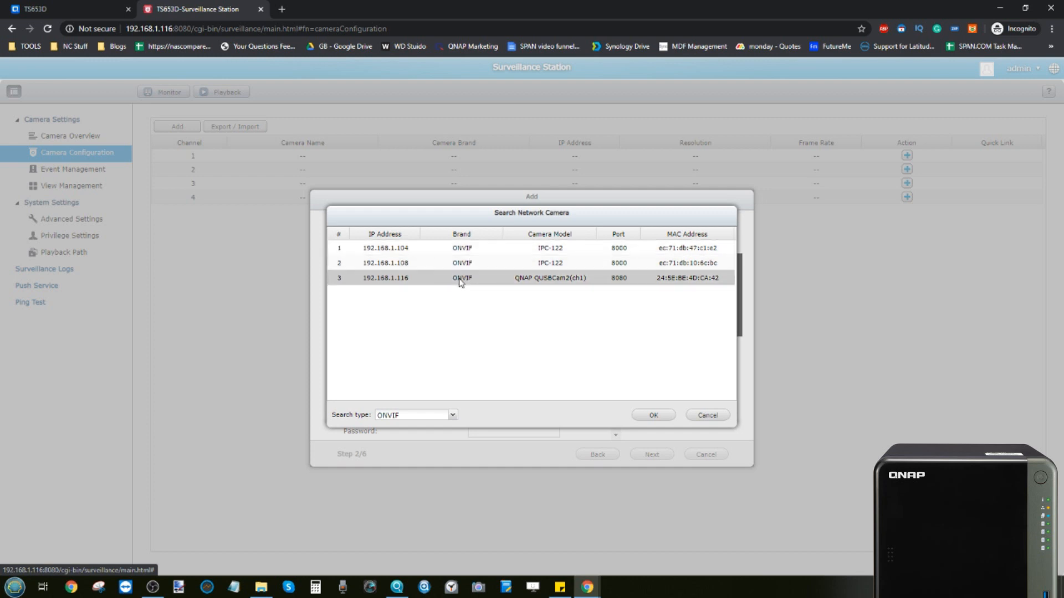
{"action": "left_click", "coordinate": [433, 249]}
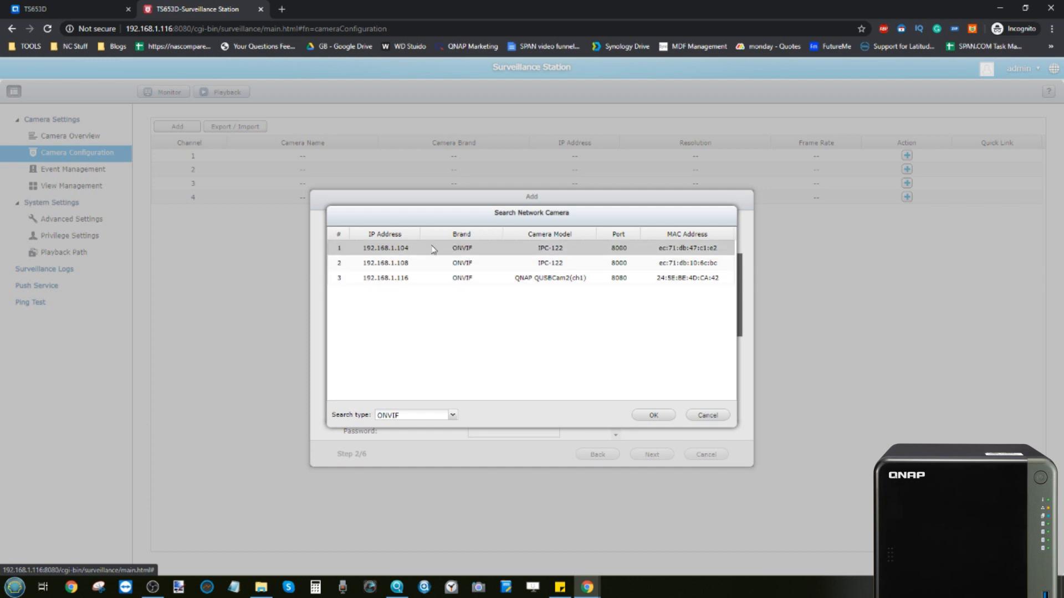
{"action": "left_click", "coordinate": [653, 416]}
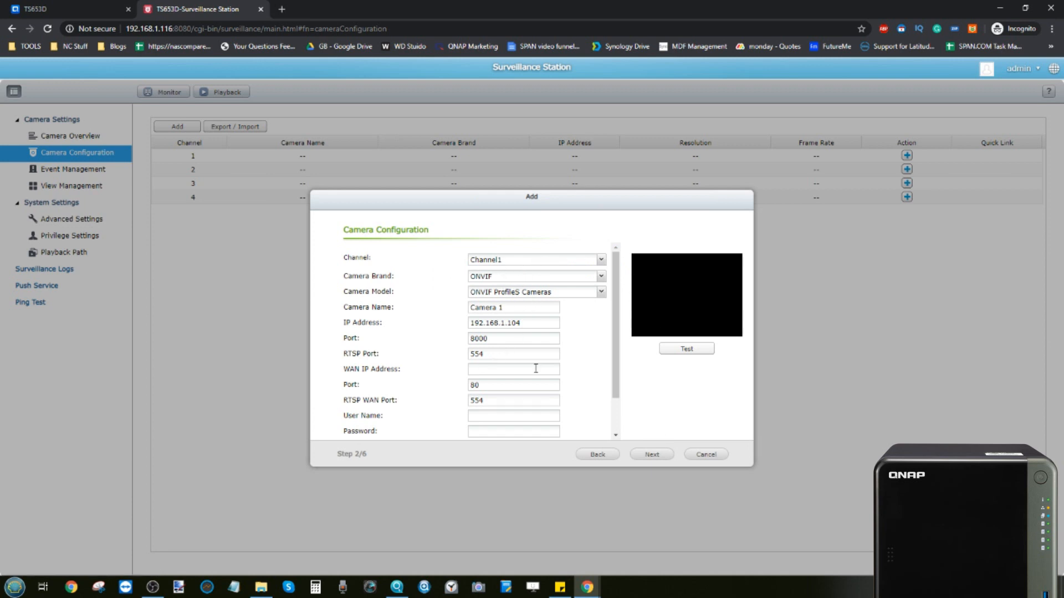
Step: Enter the camera's user name and test the connection
{"action": "scroll", "coordinate": [535, 368], "scroll_direction": "down", "scroll_amount": 2}
{"action": "left_click", "coordinate": [507, 377]}
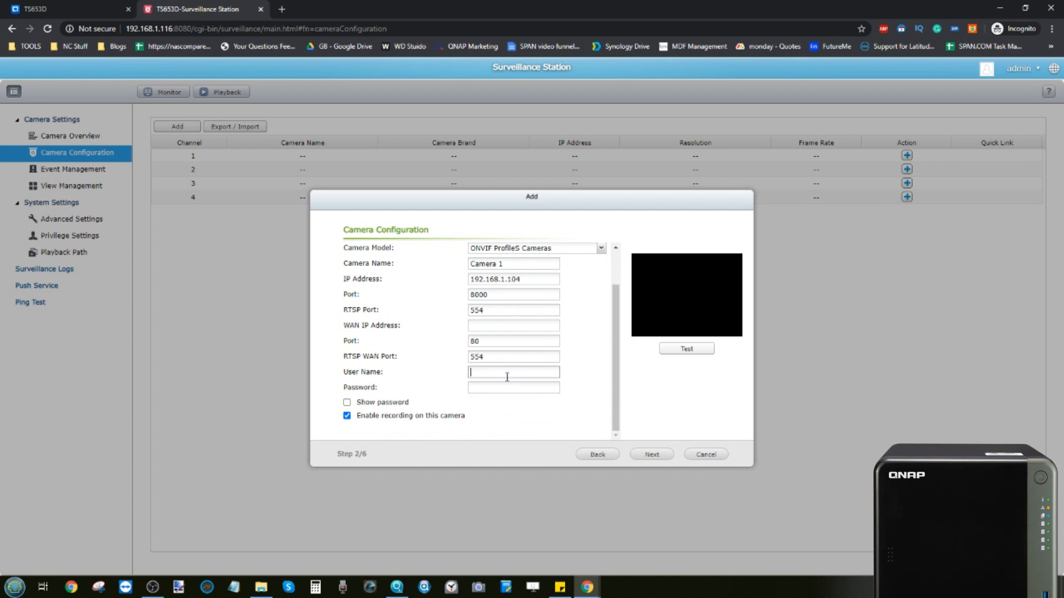
{"action": "type", "text": "admin"}
{"action": "left_click", "coordinate": [694, 349]}
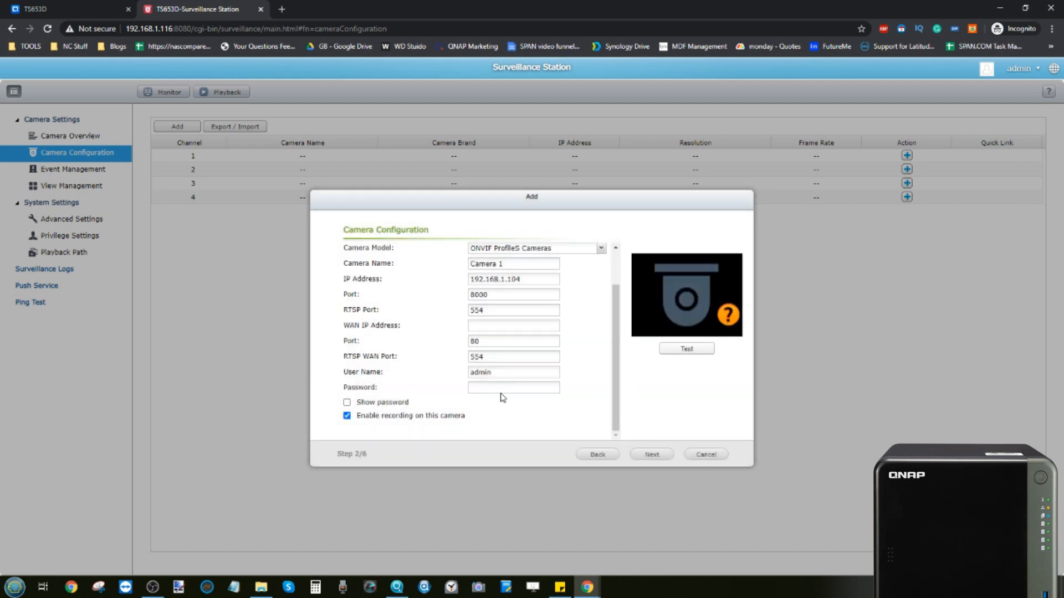
Step: Re-enter the camera password, retest successfully, and continue to Video Settings
{"action": "left_click", "coordinate": [507, 387]}
{"action": "left_click", "coordinate": [685, 350]}
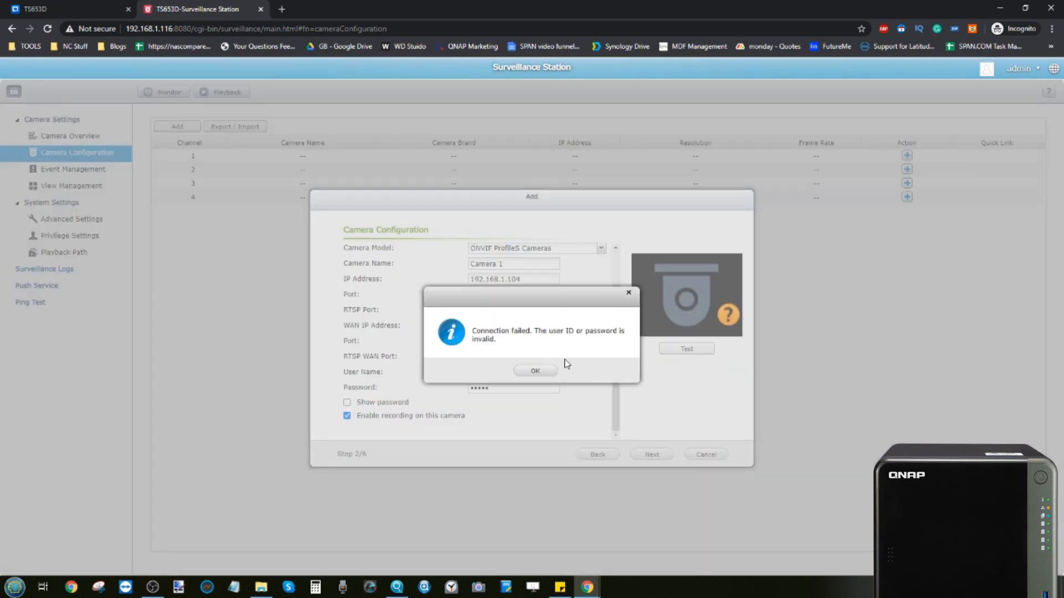
{"action": "left_click", "coordinate": [536, 370]}
{"action": "left_click_drag", "start_coordinate": [505, 394], "coordinate": [445, 387]}
{"action": "key", "text": "BackSpace"}
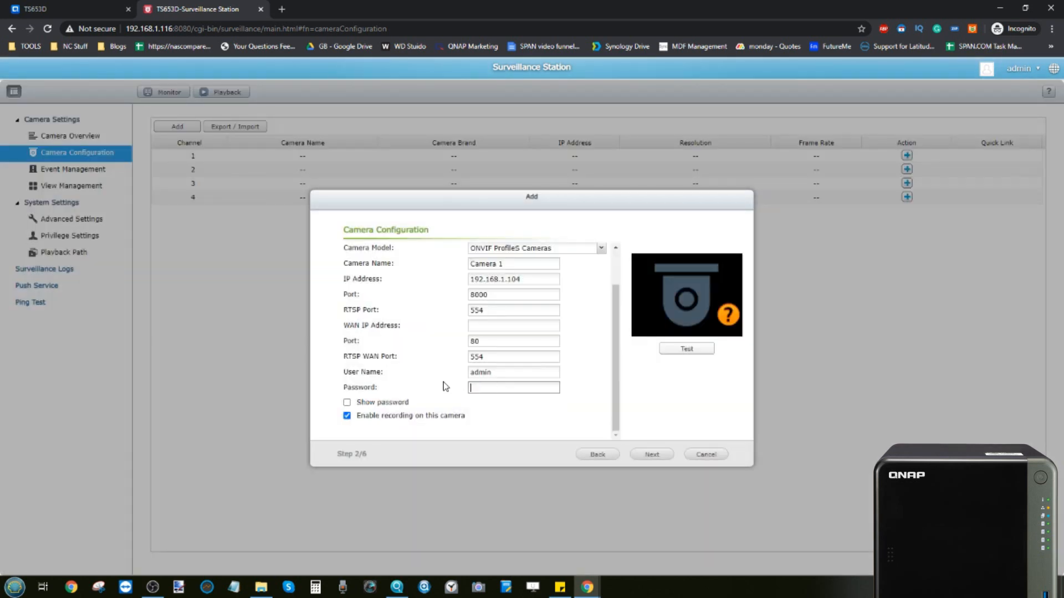
{"action": "left_click", "coordinate": [694, 349]}
{"action": "left_click", "coordinate": [652, 454]}
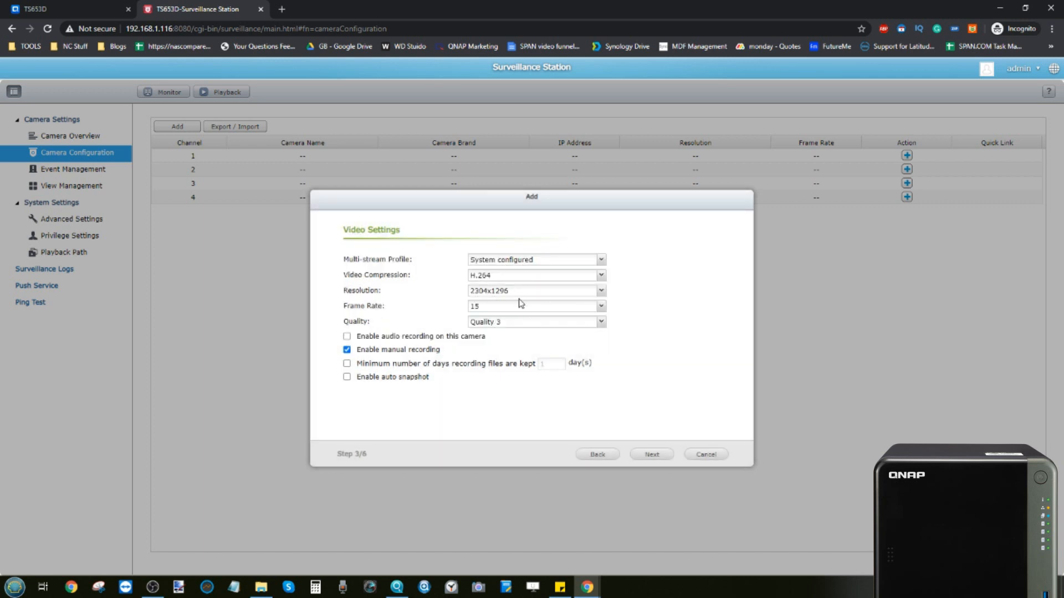
Step: Keep H.264 compression and move on to the recording schedule
{"action": "left_click", "coordinate": [485, 278]}
{"action": "left_click", "coordinate": [485, 279]}
{"action": "left_click", "coordinate": [651, 456]}
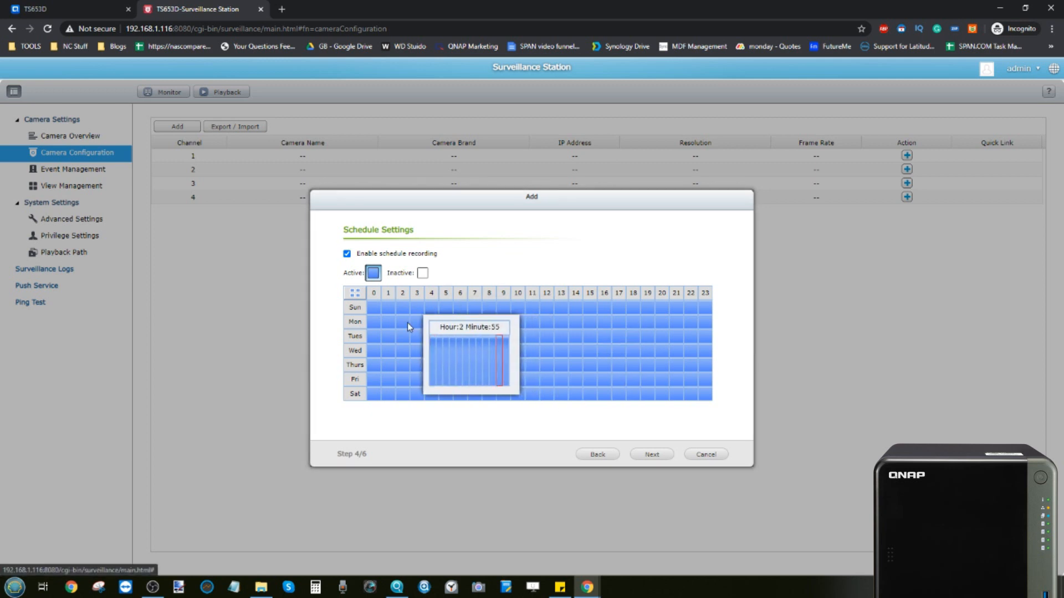
Step: Mark Monday–Friday 9 to 17 as inactive (no recording) and continue to confirmation
{"action": "left_click", "coordinate": [423, 273]}
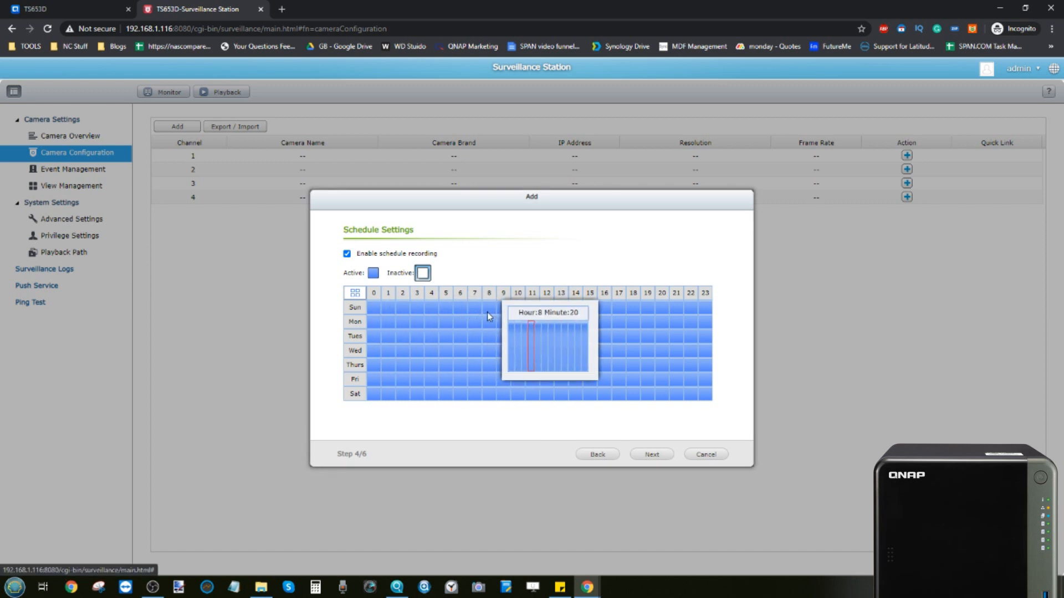
{"action": "left_click_drag", "start_coordinate": [501, 322], "coordinate": [637, 385]}
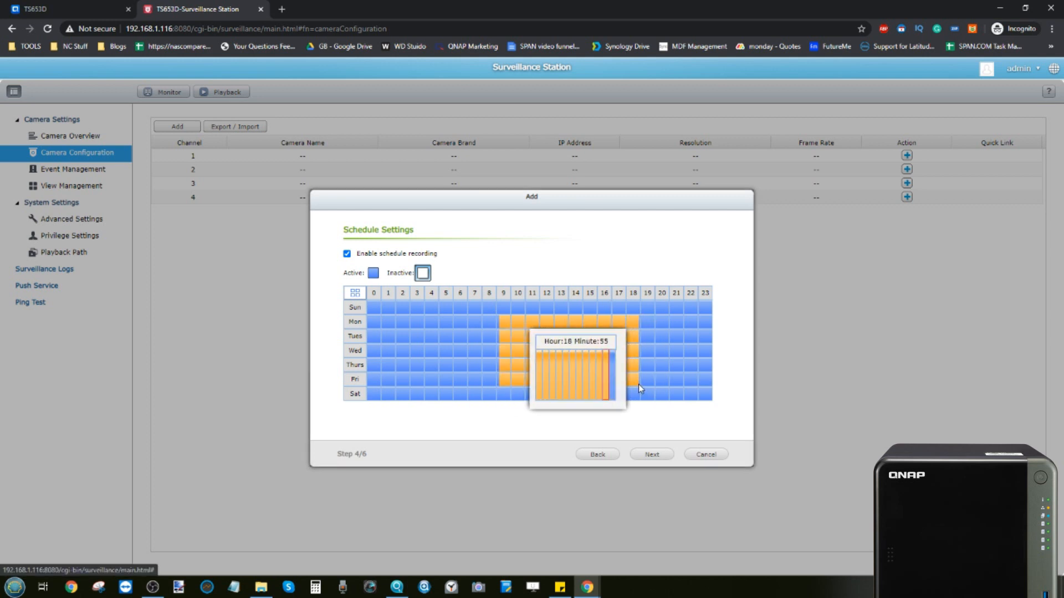
{"action": "left_click_drag", "start_coordinate": [638, 384], "coordinate": [623, 383]}
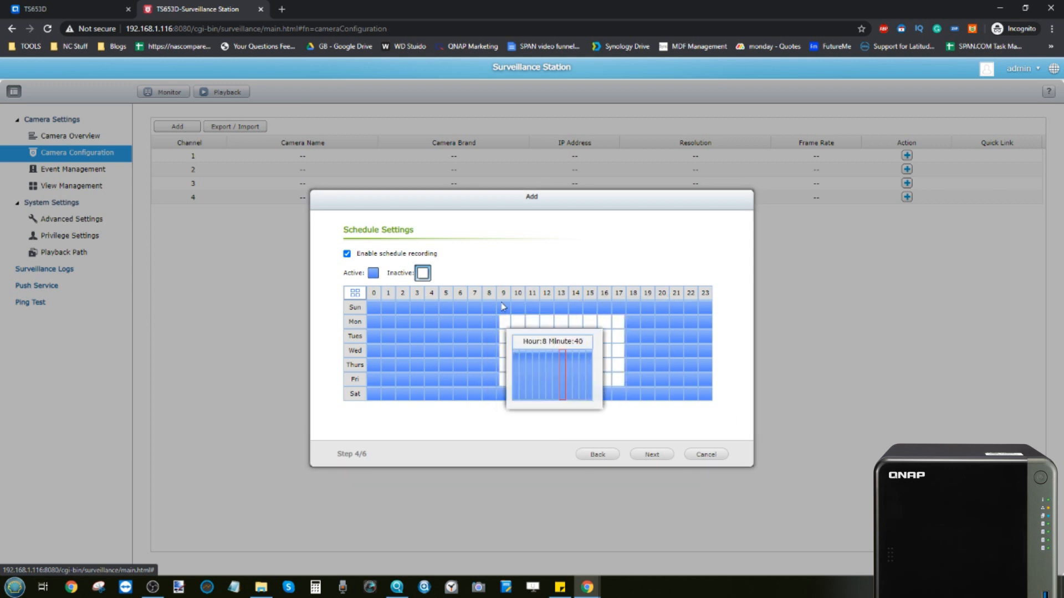
{"action": "left_click", "coordinate": [648, 454]}
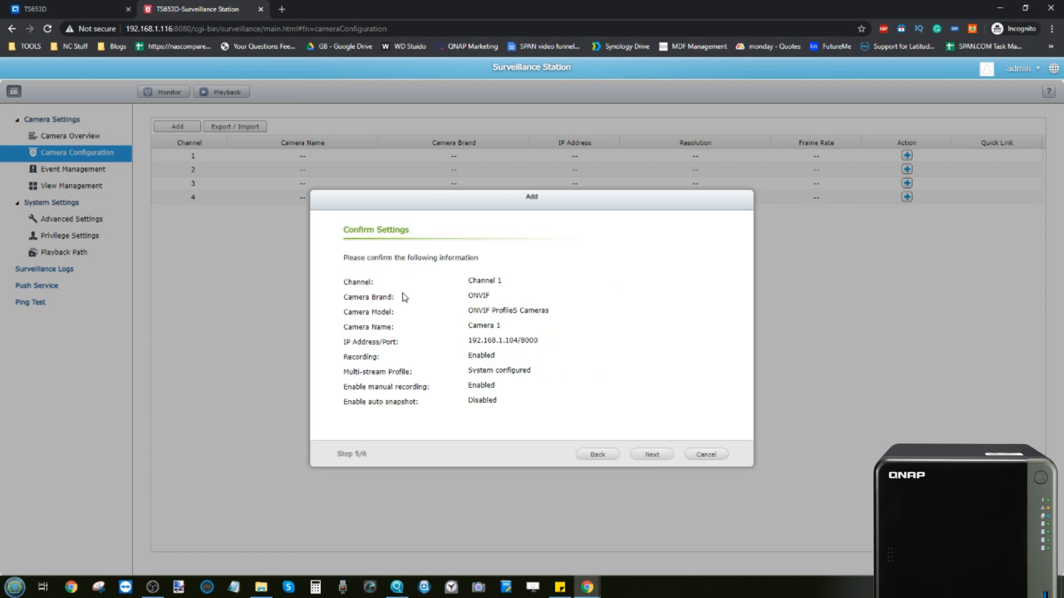
Step: Confirm and finish, adding Camera 1 (ONVIF, 192.168.1.104, 2304x1296, 15 fps) on channel 1
{"action": "left_click", "coordinate": [652, 454]}
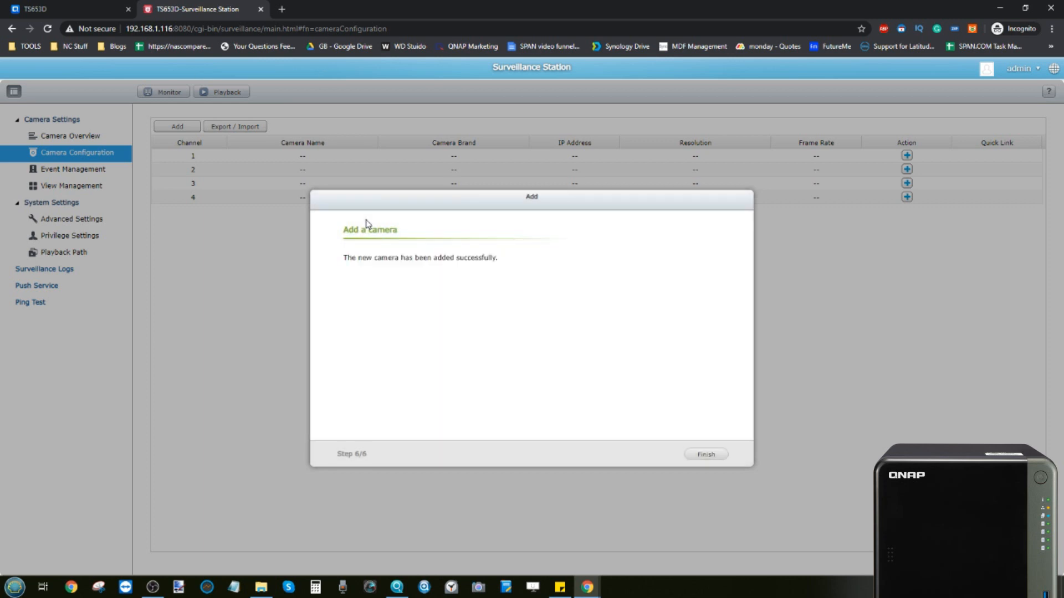
{"action": "left_click", "coordinate": [708, 457]}
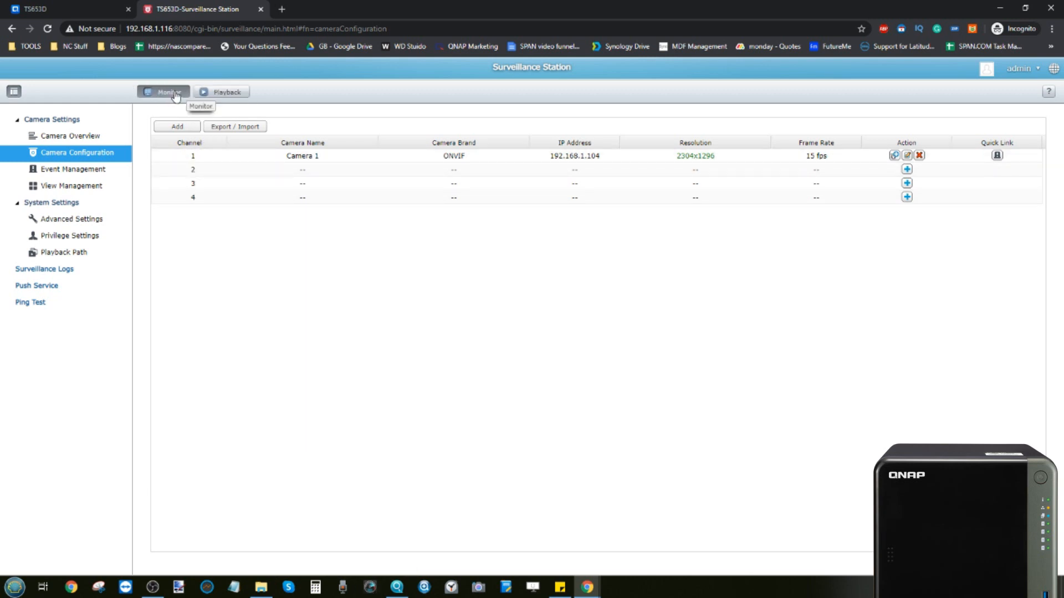
Step: Open Playback, dismiss the QMon plug-in notice, then view View Management and Event Management
{"action": "left_click", "coordinate": [217, 93]}
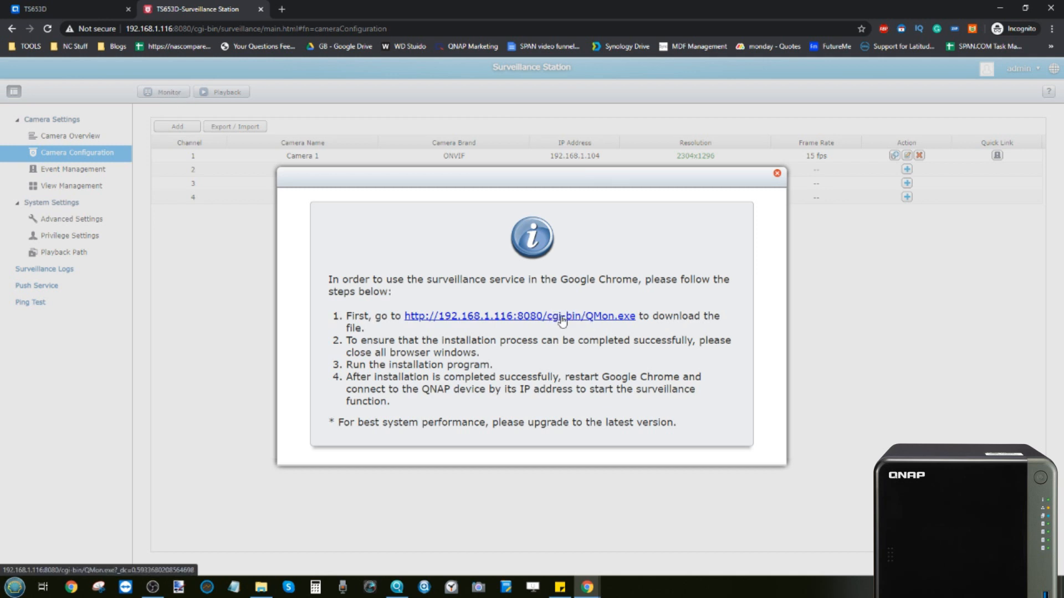
{"action": "left_click", "coordinate": [777, 173]}
{"action": "left_click", "coordinate": [62, 189]}
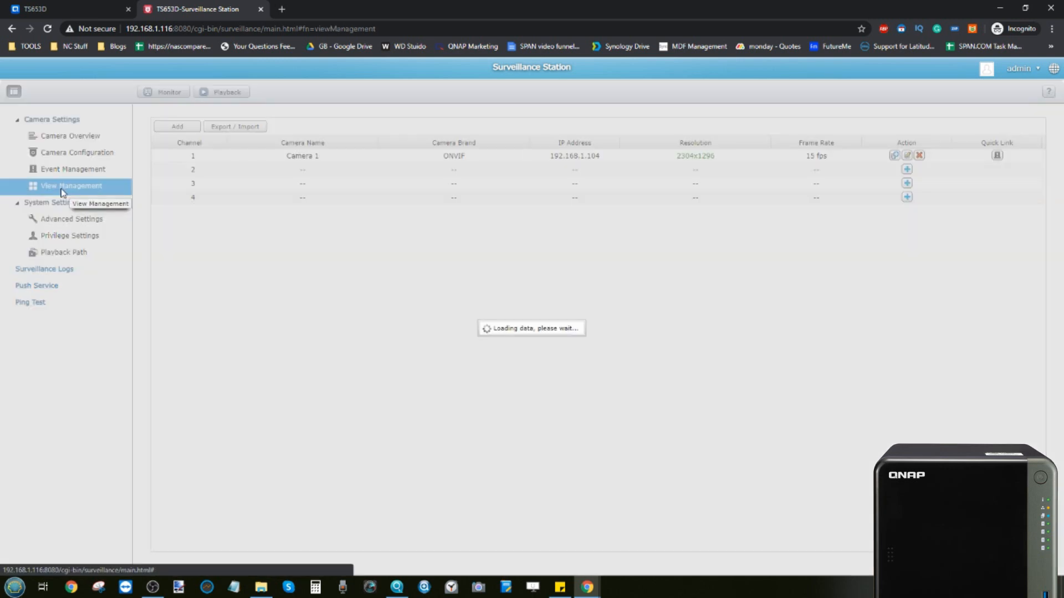
{"action": "left_click", "coordinate": [65, 172]}
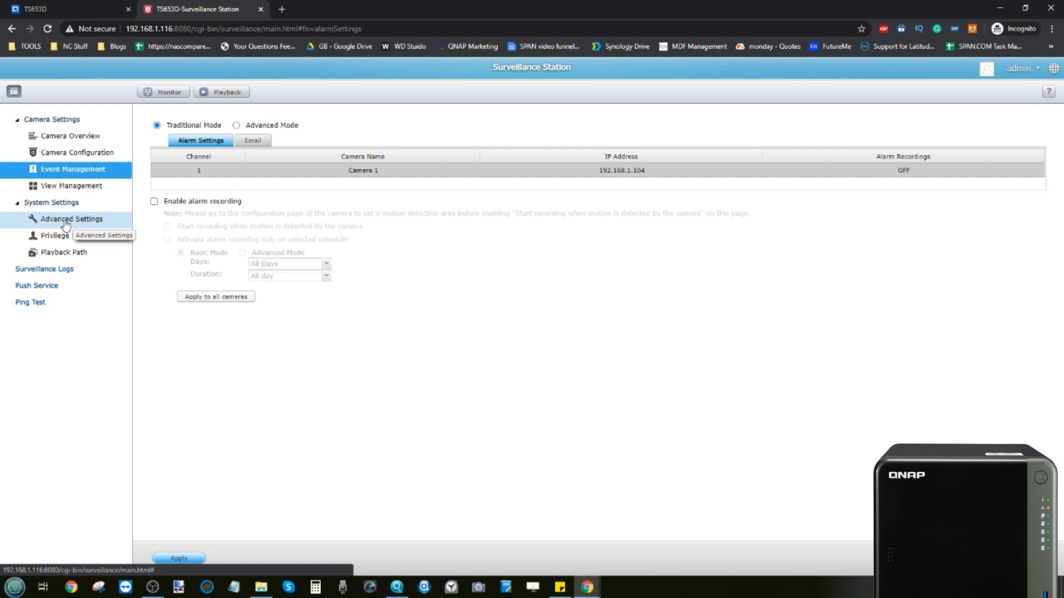
Step: Browse Surveillance Logs (connection logs, online users), Privilege and Advanced Settings, ending on alarm settings
{"action": "left_click", "coordinate": [59, 270]}
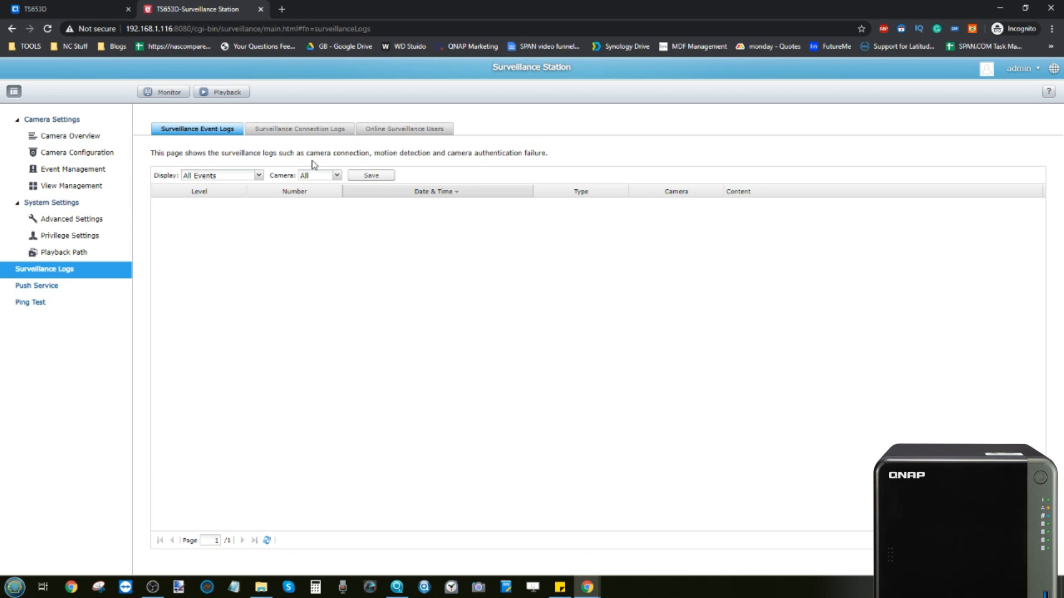
{"action": "left_click", "coordinate": [299, 132]}
{"action": "left_click", "coordinate": [390, 130]}
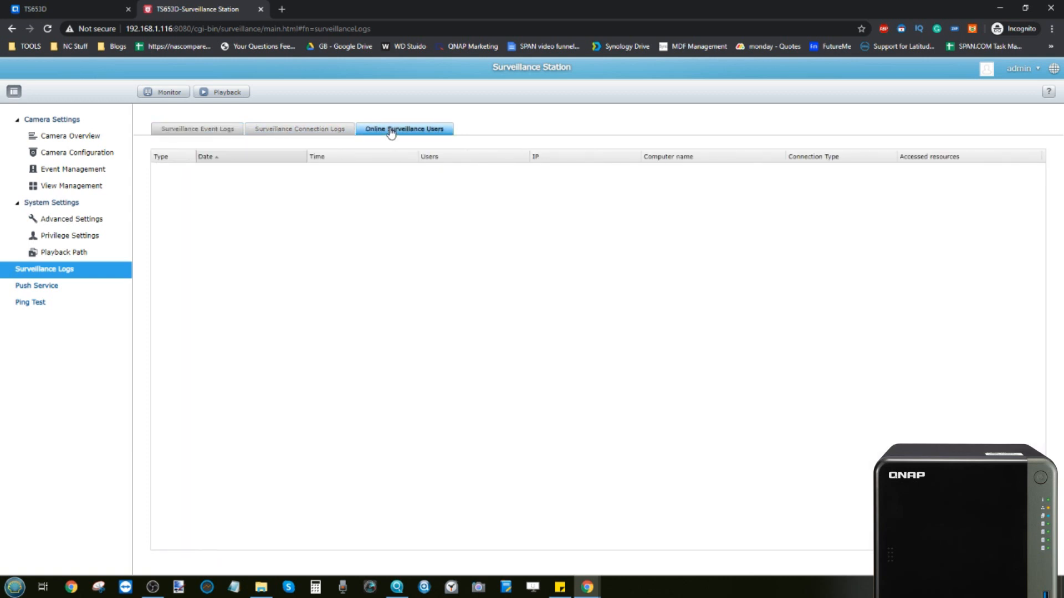
{"action": "left_click", "coordinate": [83, 237]}
{"action": "left_click", "coordinate": [83, 224]}
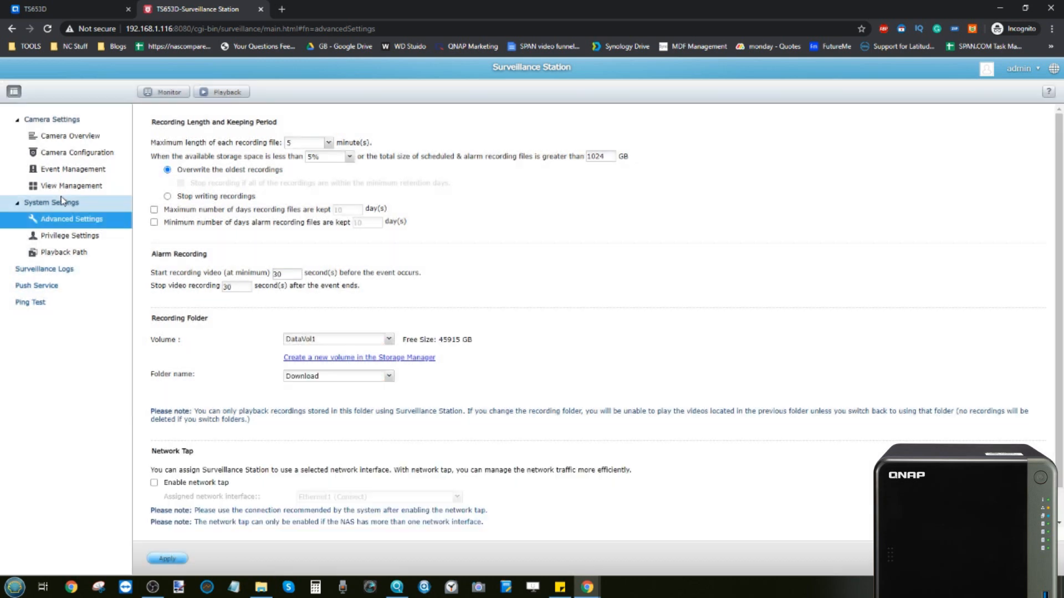
{"action": "left_click", "coordinate": [61, 187]}
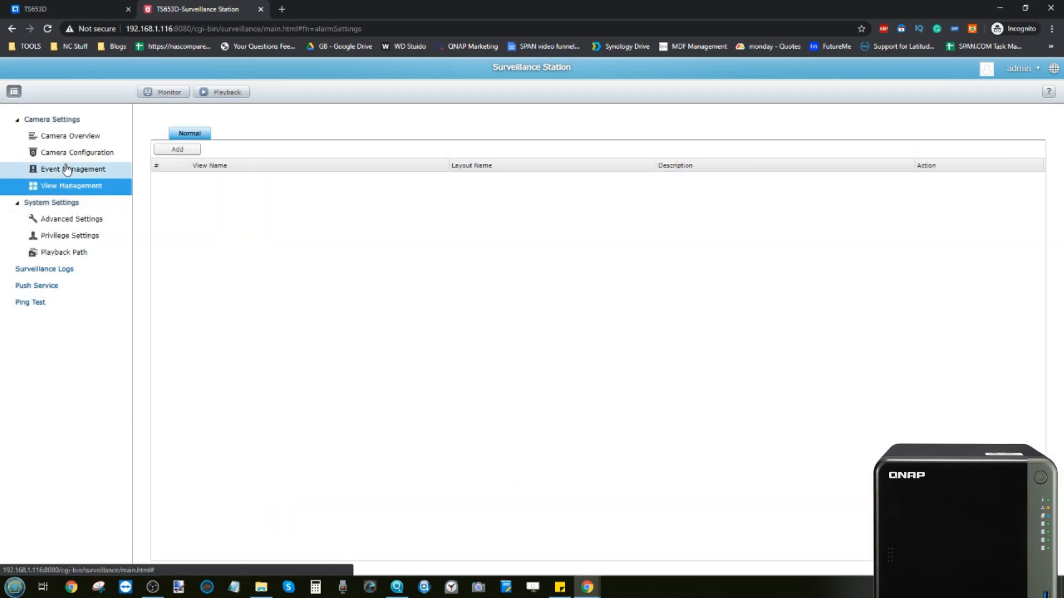
{"action": "left_click", "coordinate": [67, 169]}
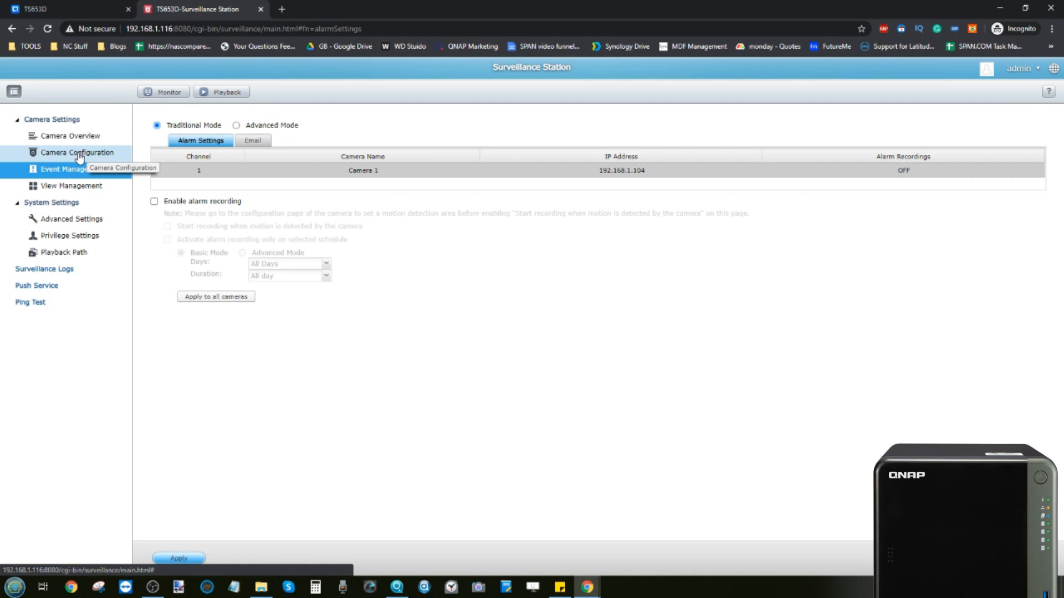
Step: Close Surveillance Station, launch QVR Pro 1.4 and open its Plug-in Center
{"action": "left_click", "coordinate": [79, 154]}
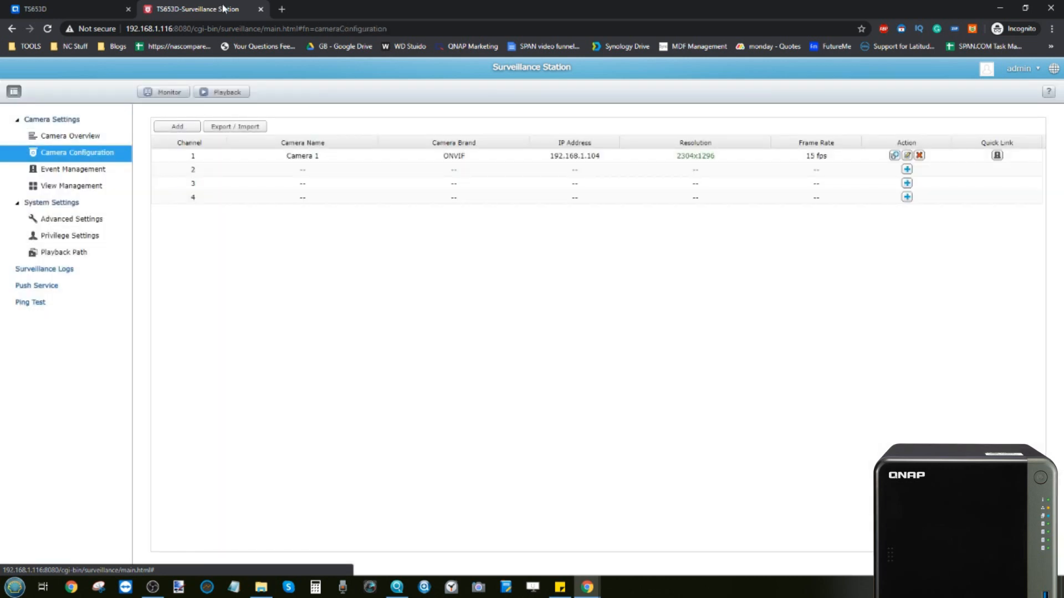
{"action": "left_click", "coordinate": [260, 9]}
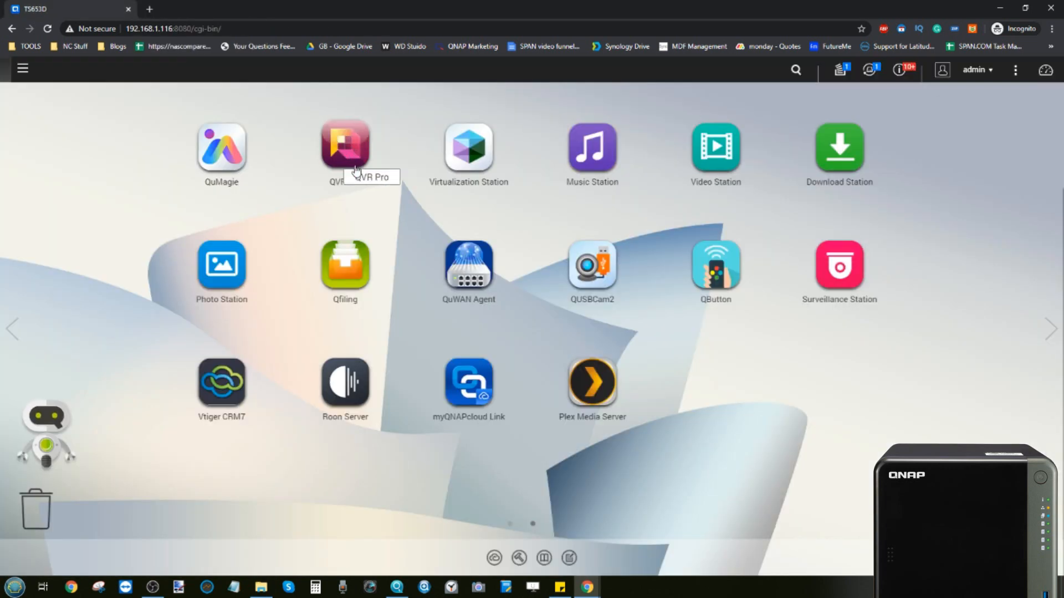
{"action": "left_click", "coordinate": [365, 140]}
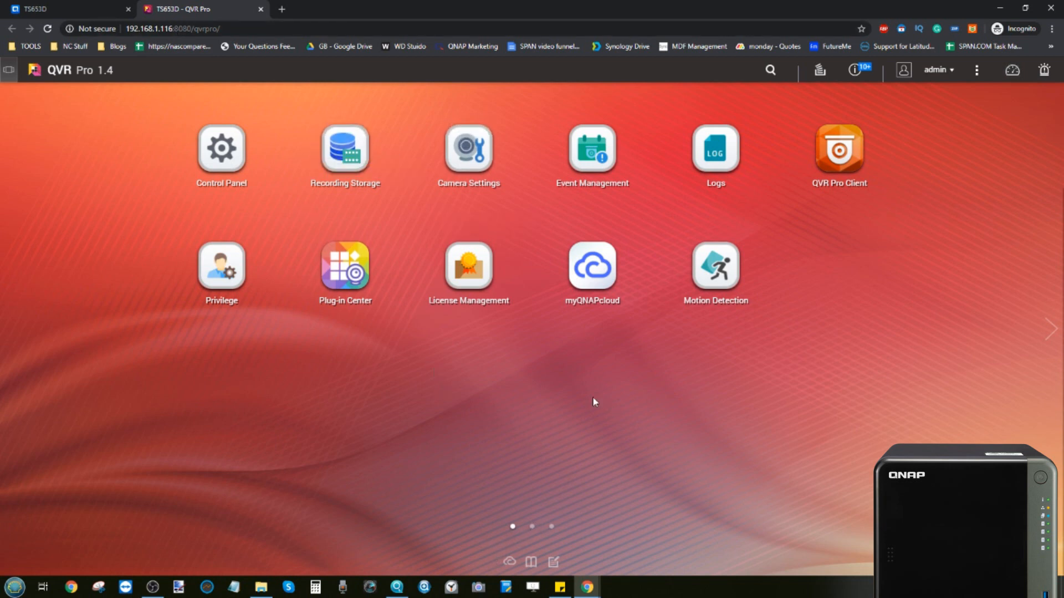
{"action": "left_click", "coordinate": [354, 270]}
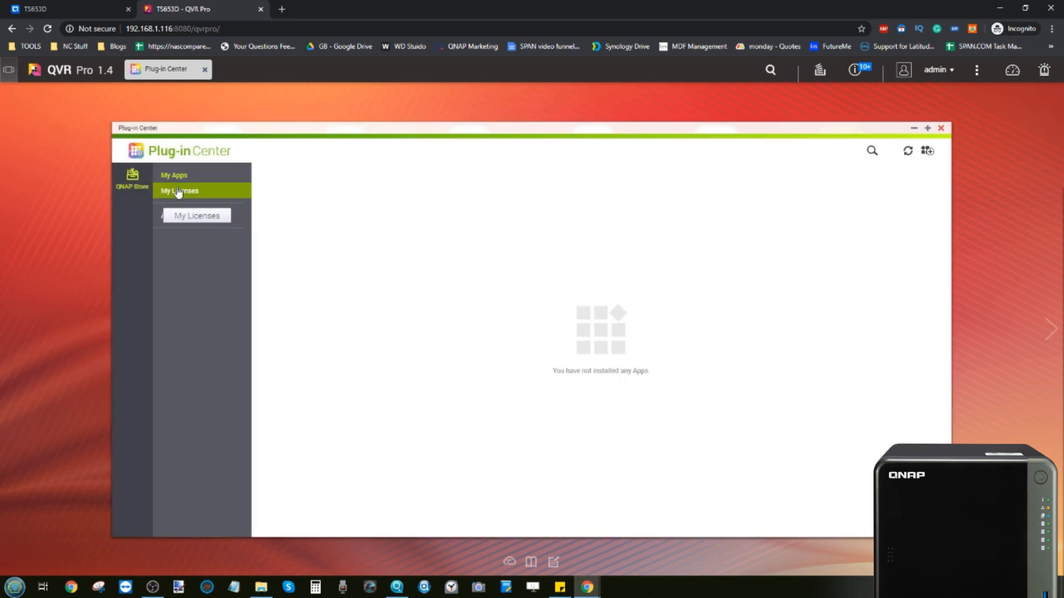
Step: Browse All Apps and My Licenses, then close License Management and the Plug-in Center
{"action": "left_click", "coordinate": [176, 217]}
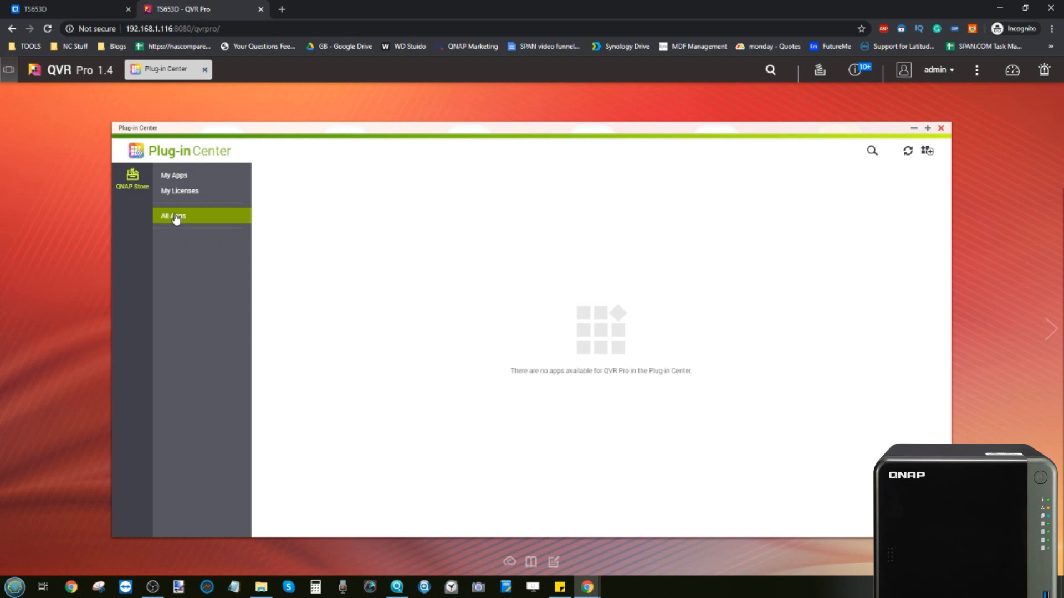
{"action": "left_click", "coordinate": [173, 190]}
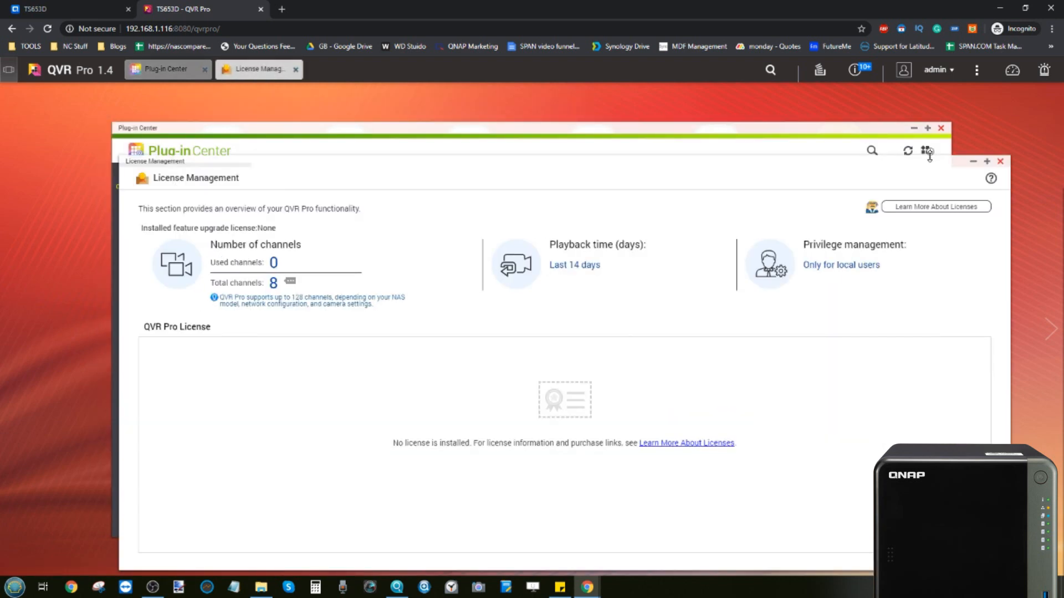
{"action": "left_click", "coordinate": [1000, 161]}
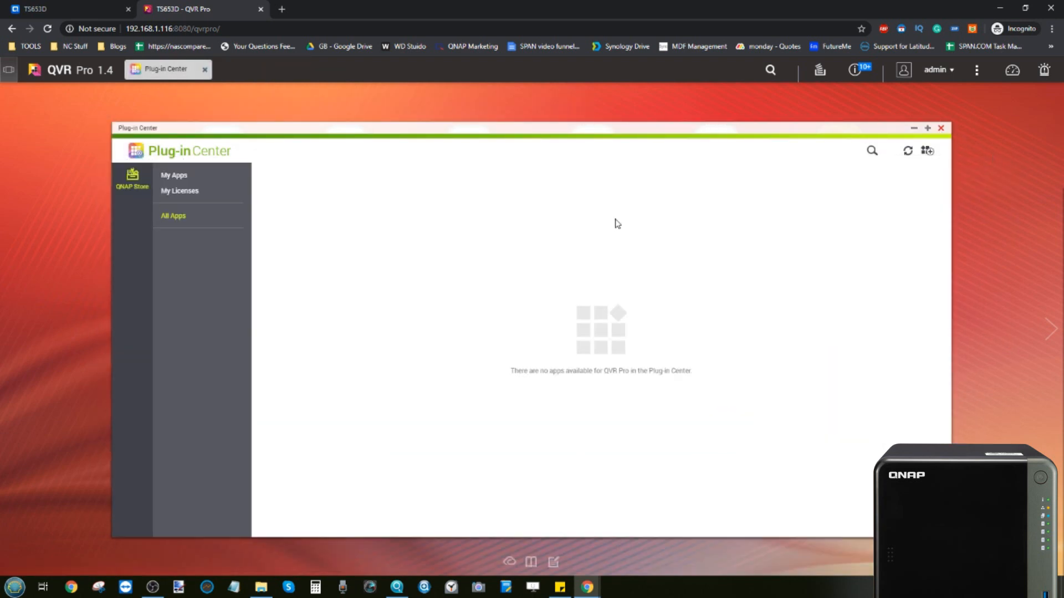
{"action": "left_click", "coordinate": [941, 128]}
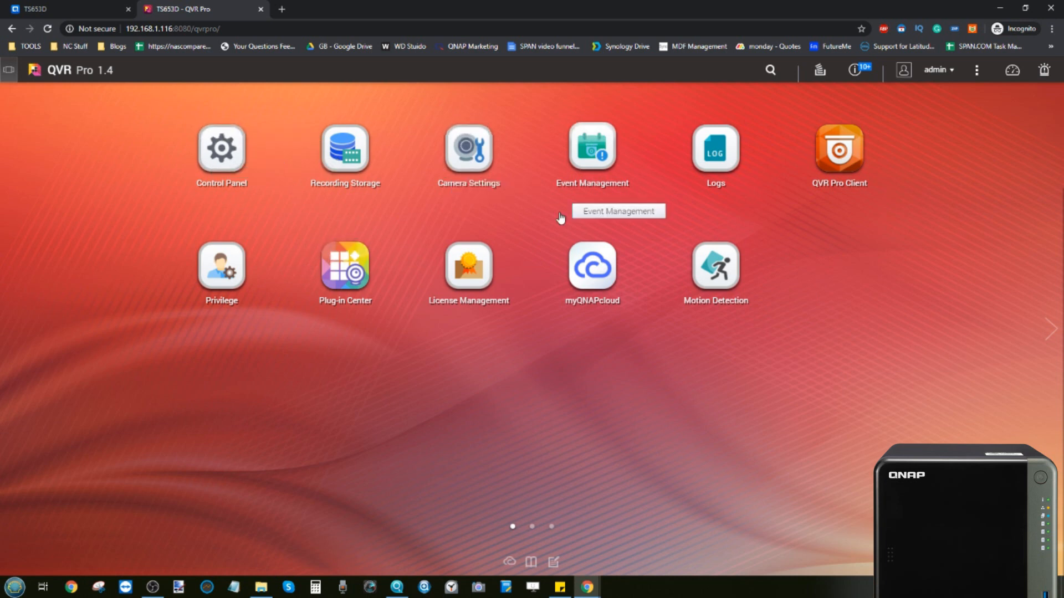
Step: Open Recording Storage, reposition its window, and start adding a new recording space
{"action": "left_click", "coordinate": [345, 148]}
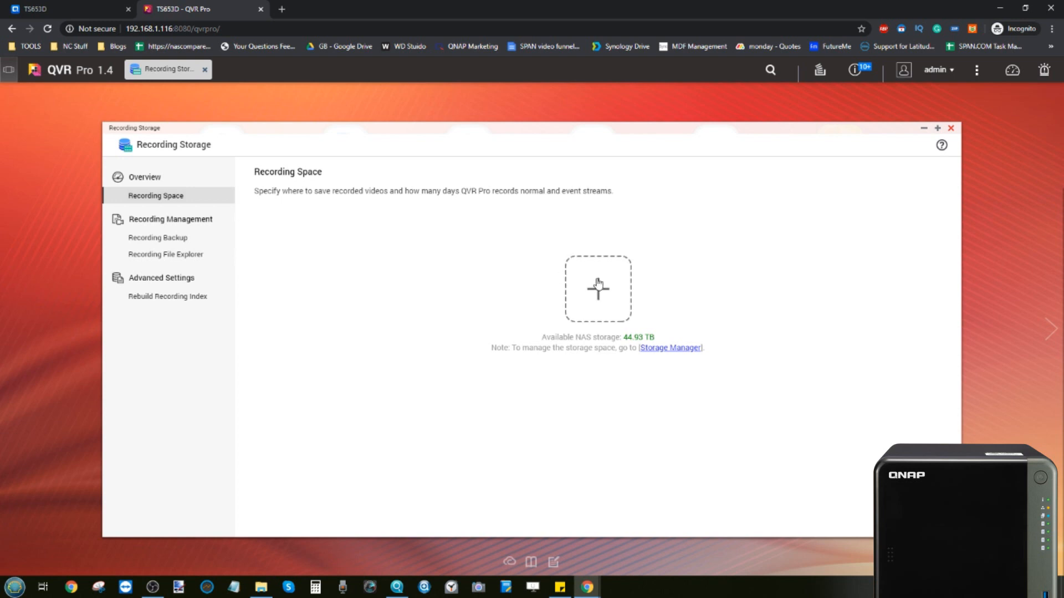
{"action": "left_click_drag", "start_coordinate": [180, 130], "coordinate": [250, 209]}
{"action": "left_click_drag", "start_coordinate": [314, 205], "coordinate": [199, 81]}
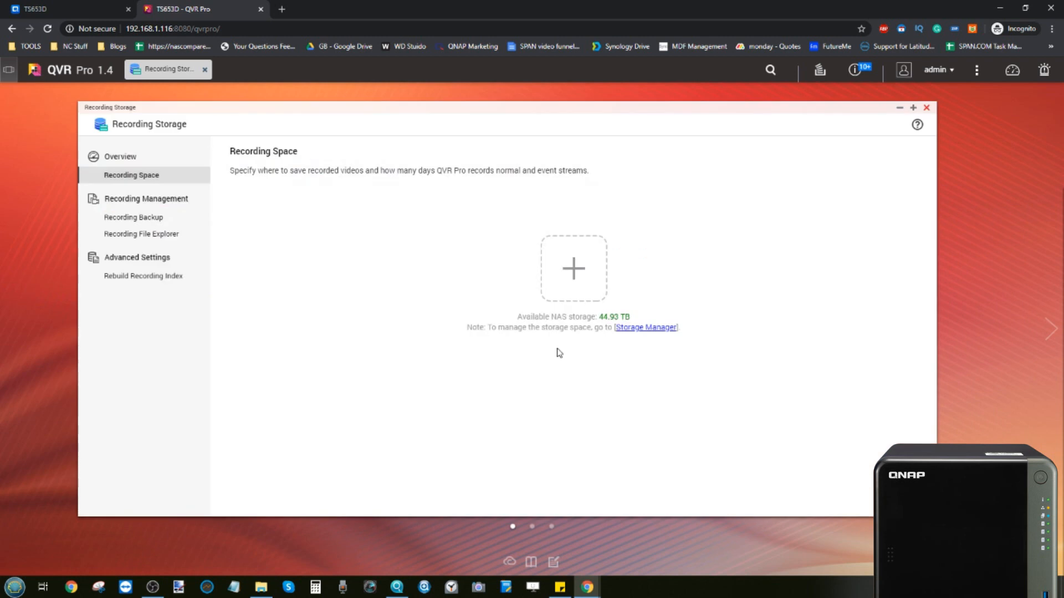
{"action": "left_click", "coordinate": [571, 266]}
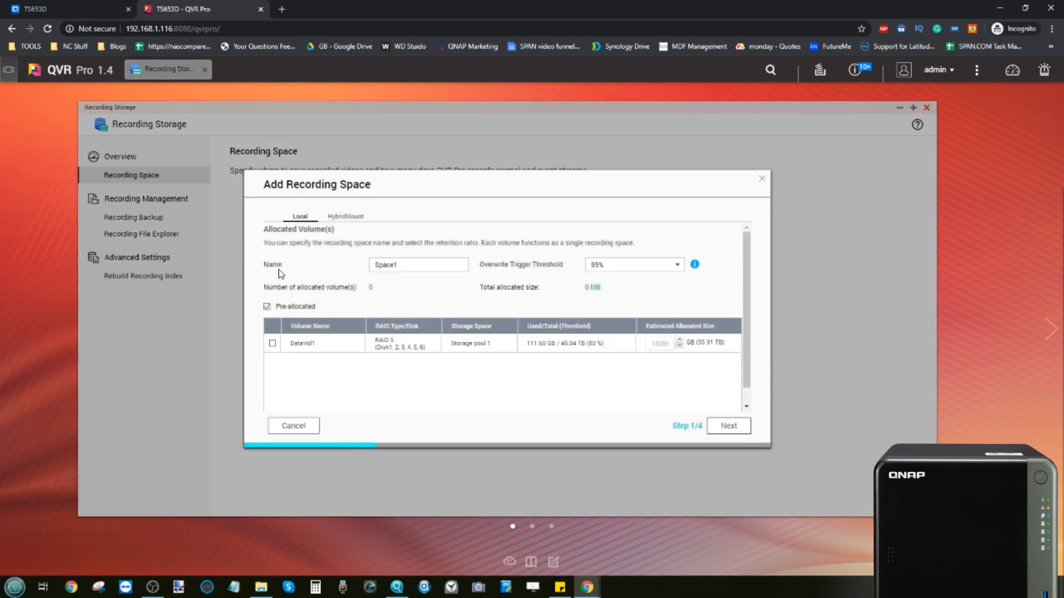
Step: Compare the HybridMount and local volume options, then allocate DataVol1 to the recording space
{"action": "left_click", "coordinate": [340, 216]}
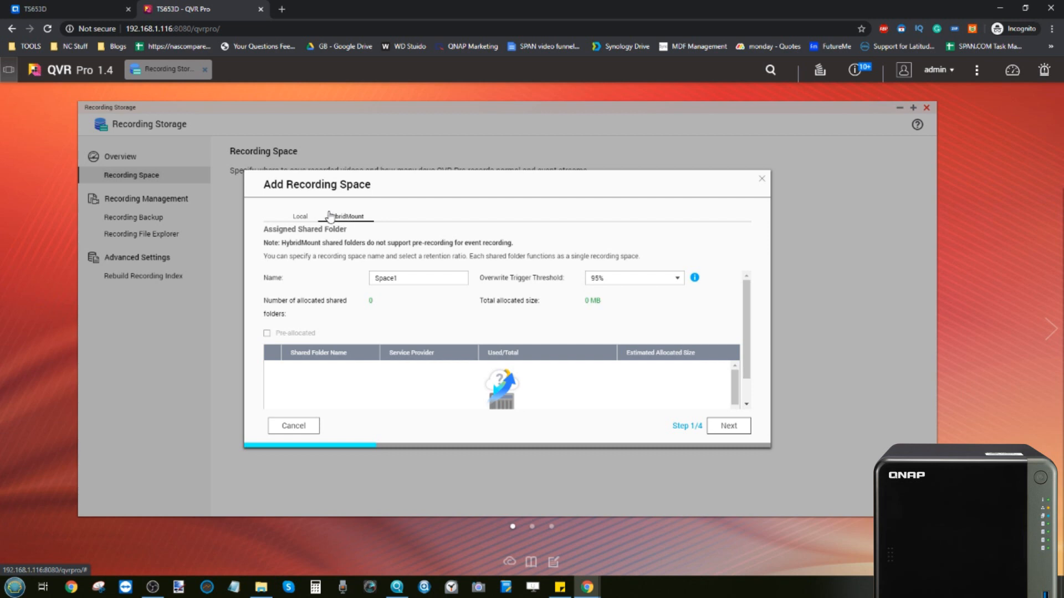
{"action": "left_click", "coordinate": [299, 218]}
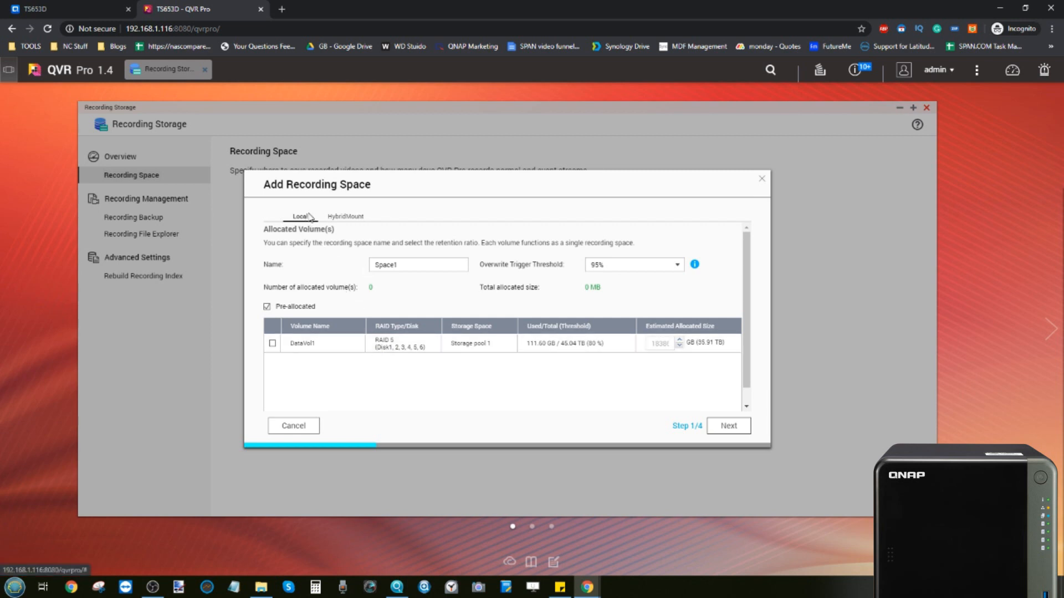
{"action": "left_click", "coordinate": [343, 218]}
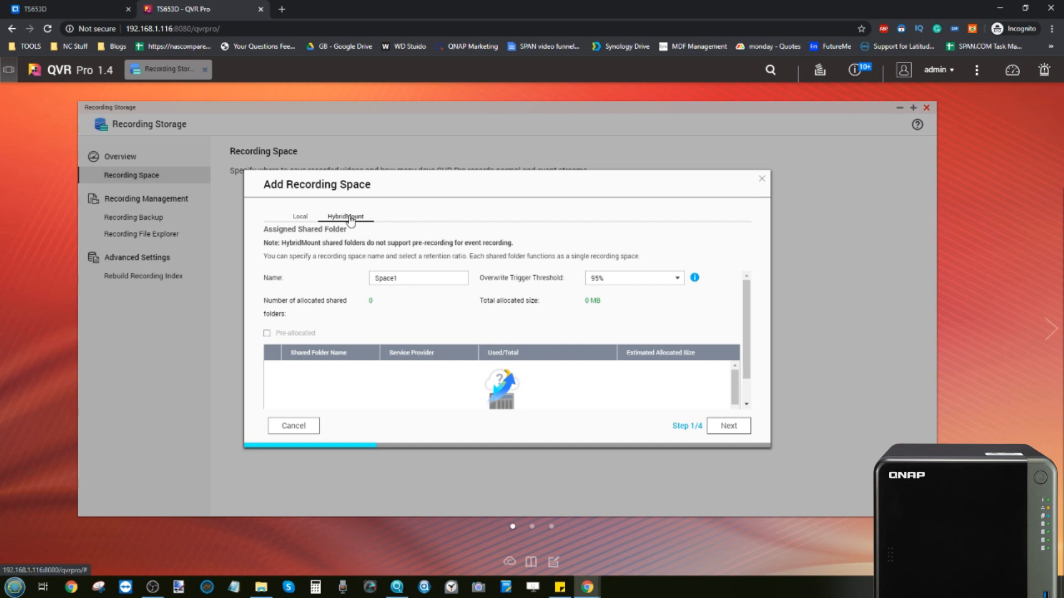
{"action": "left_click", "coordinate": [300, 216]}
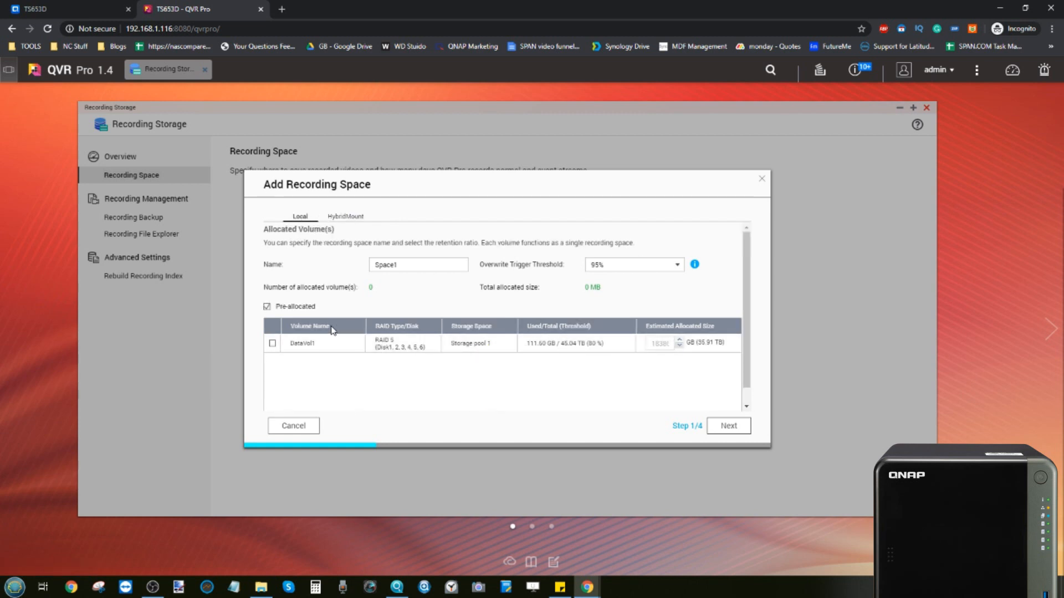
{"action": "left_click", "coordinate": [272, 342]}
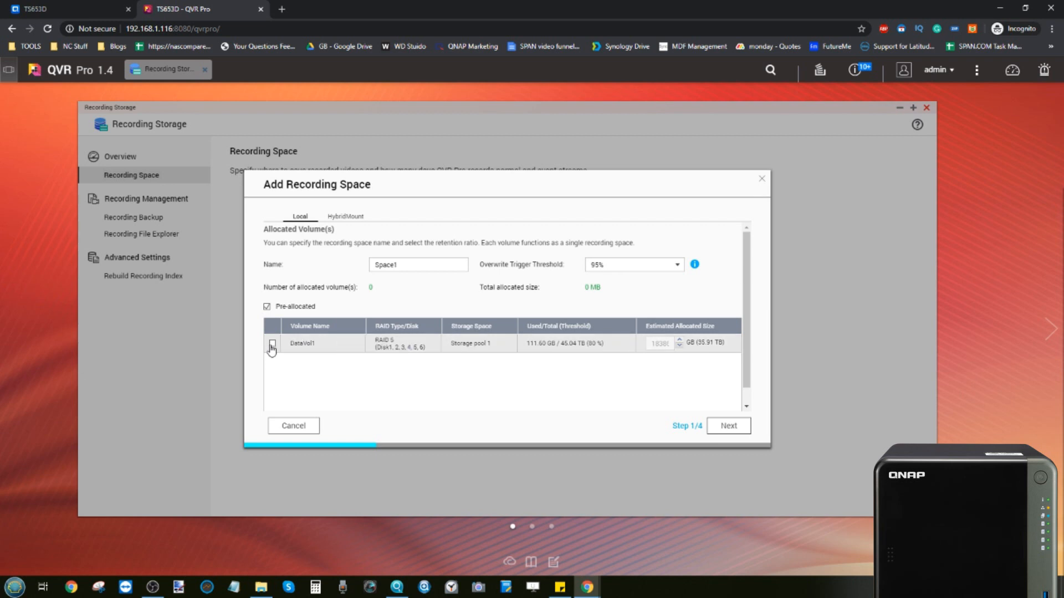
Step: Skip the spare volume step, apply, and finish creating Space1 with 17.96 TB
{"action": "left_click", "coordinate": [743, 426]}
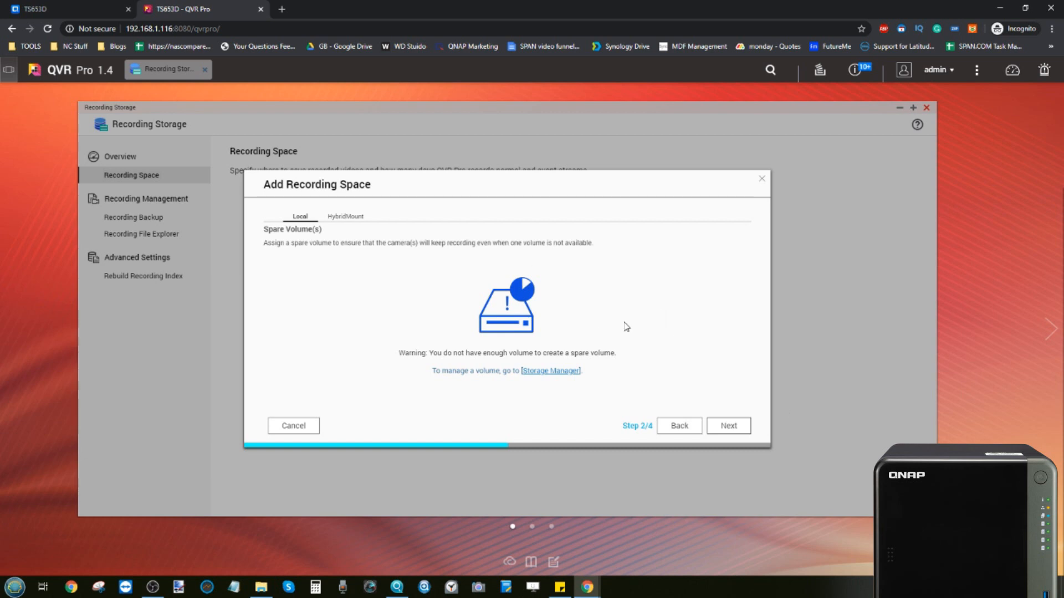
{"action": "left_click", "coordinate": [733, 425]}
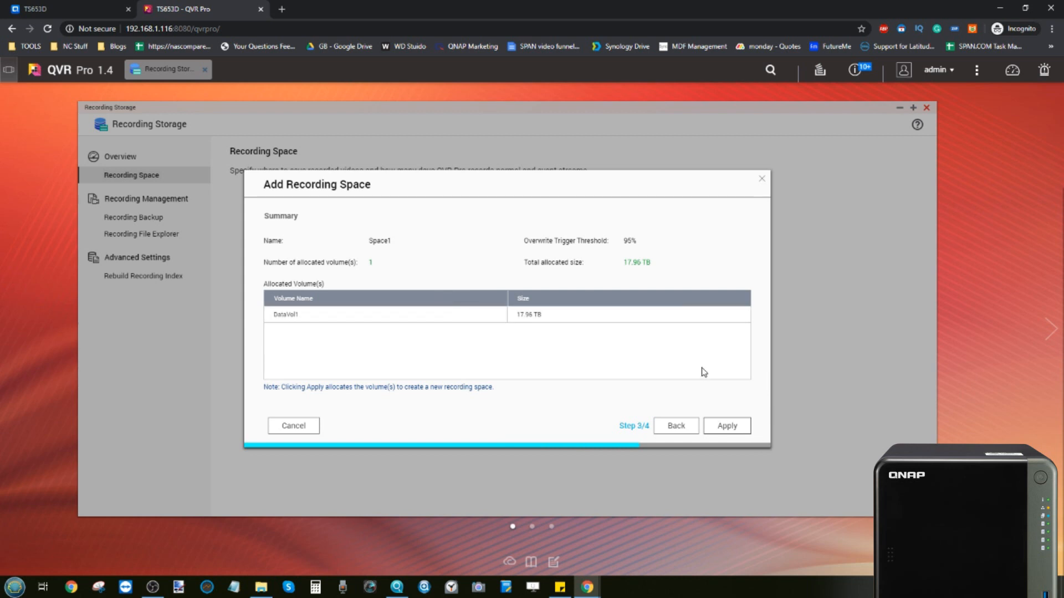
{"action": "left_click", "coordinate": [735, 425]}
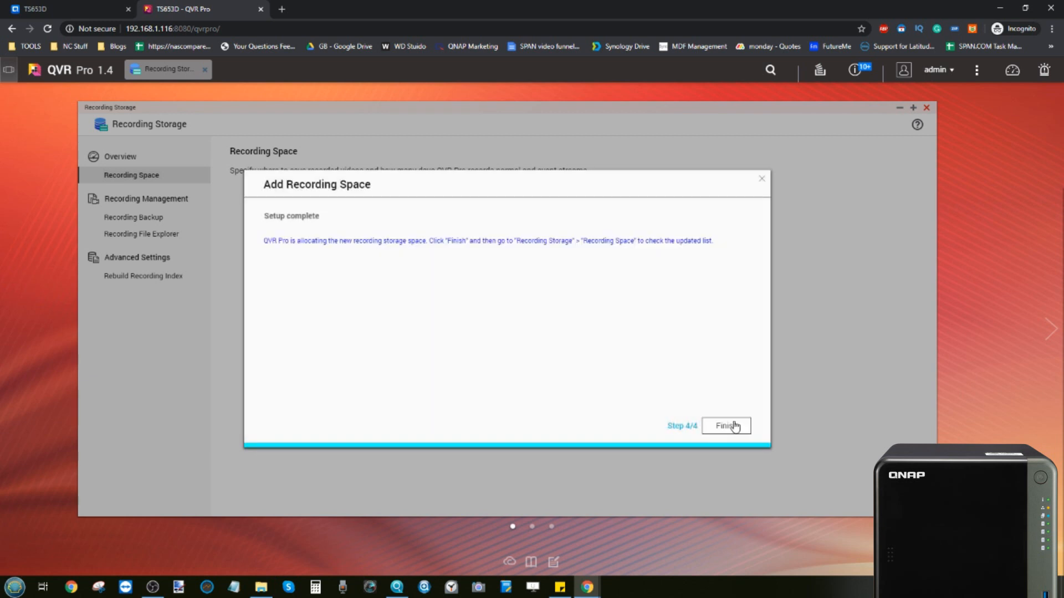
{"action": "left_click", "coordinate": [725, 427]}
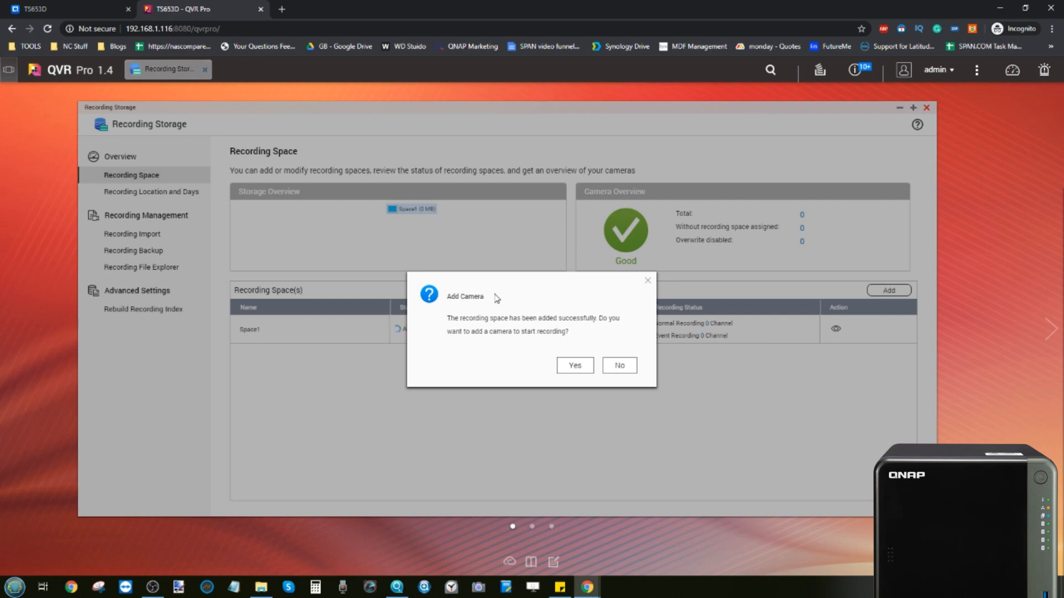
Step: Accept adding a camera, minimize Recording Storage, and move Camera Settings lower
{"action": "left_click", "coordinate": [575, 367]}
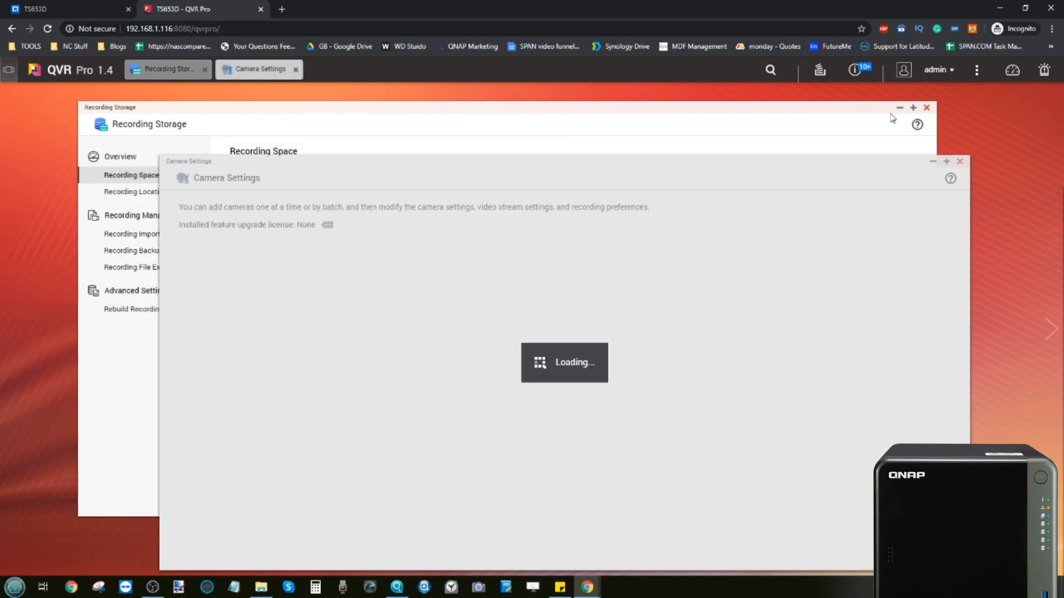
{"action": "left_click", "coordinate": [899, 108]}
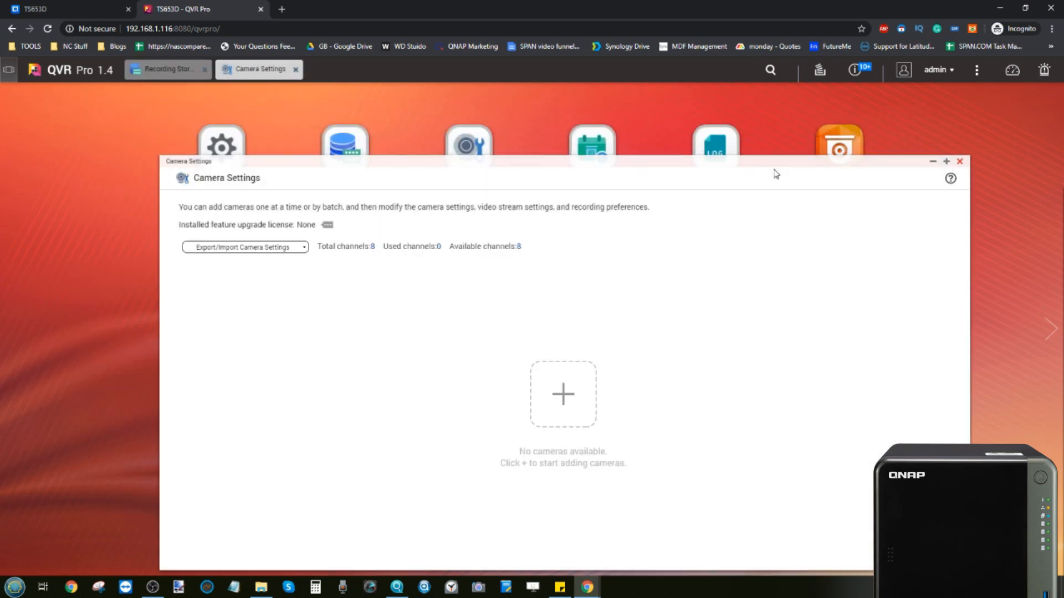
{"action": "left_click_drag", "start_coordinate": [772, 172], "coordinate": [745, 284]}
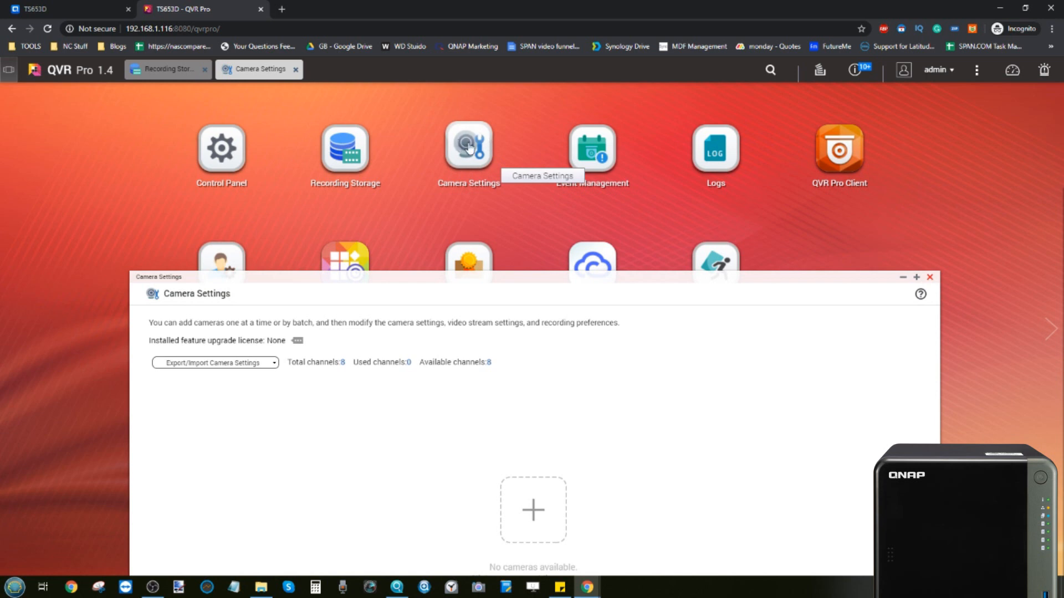
Step: Launch QVR Pro Client, close its introductory tour, then switch back to the browser's Camera Settings
{"action": "left_click", "coordinate": [841, 148]}
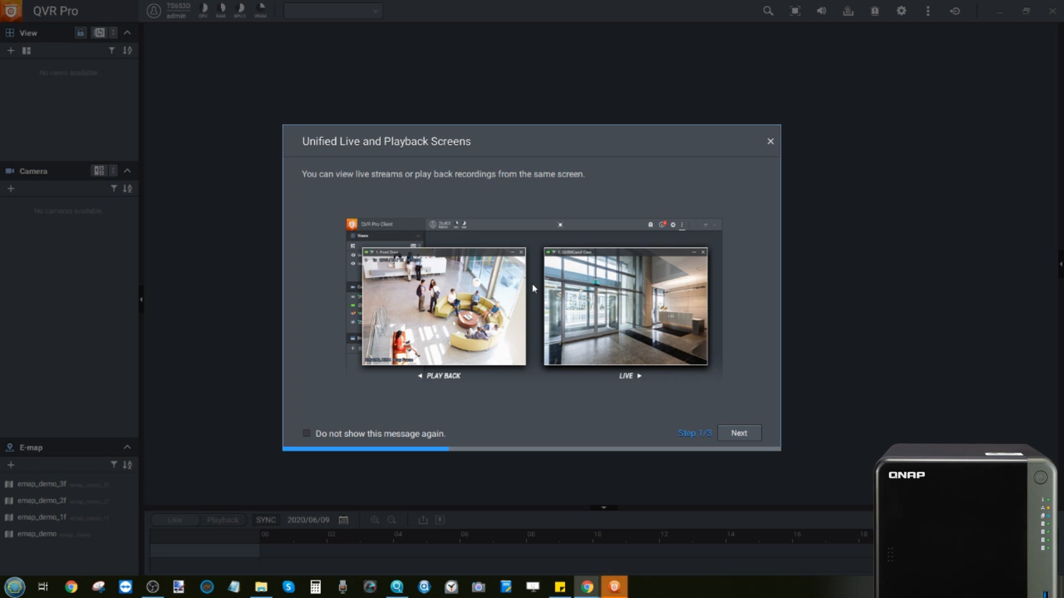
{"action": "left_click", "coordinate": [743, 434]}
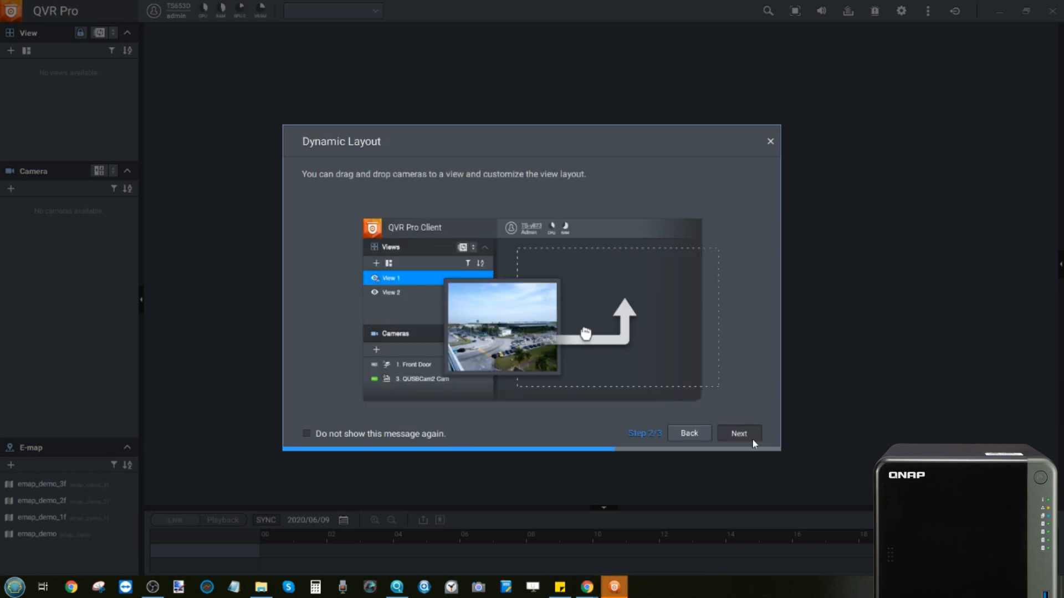
{"action": "left_click", "coordinate": [749, 437]}
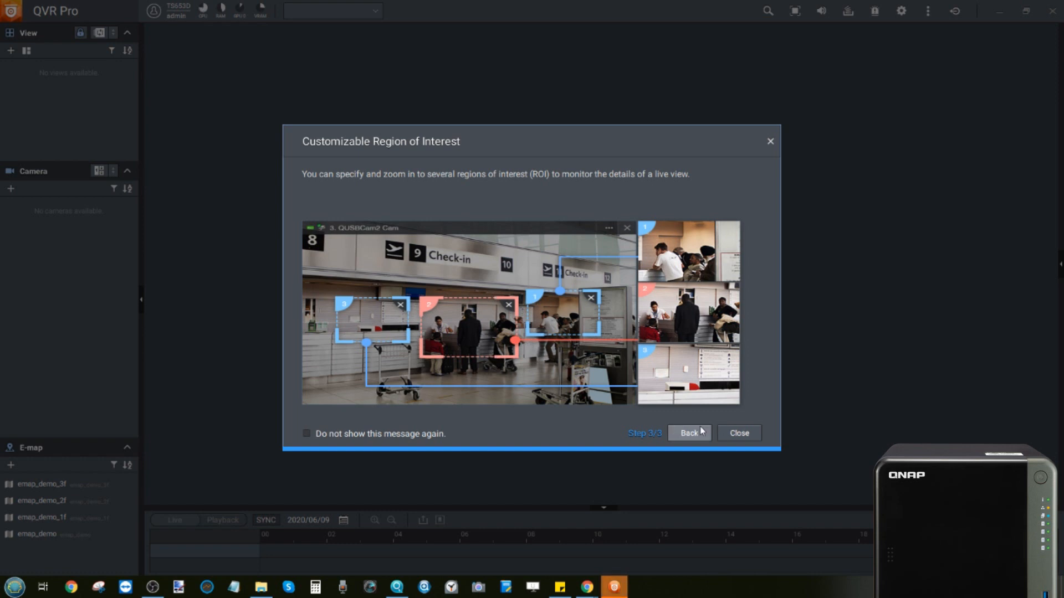
{"action": "left_click", "coordinate": [739, 434]}
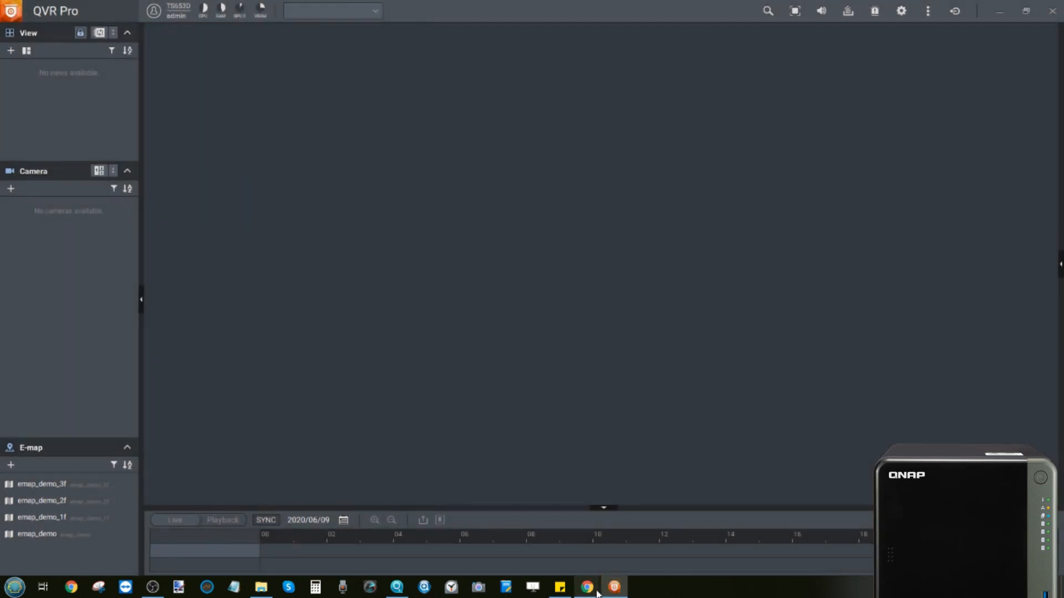
{"action": "left_click", "coordinate": [632, 529]}
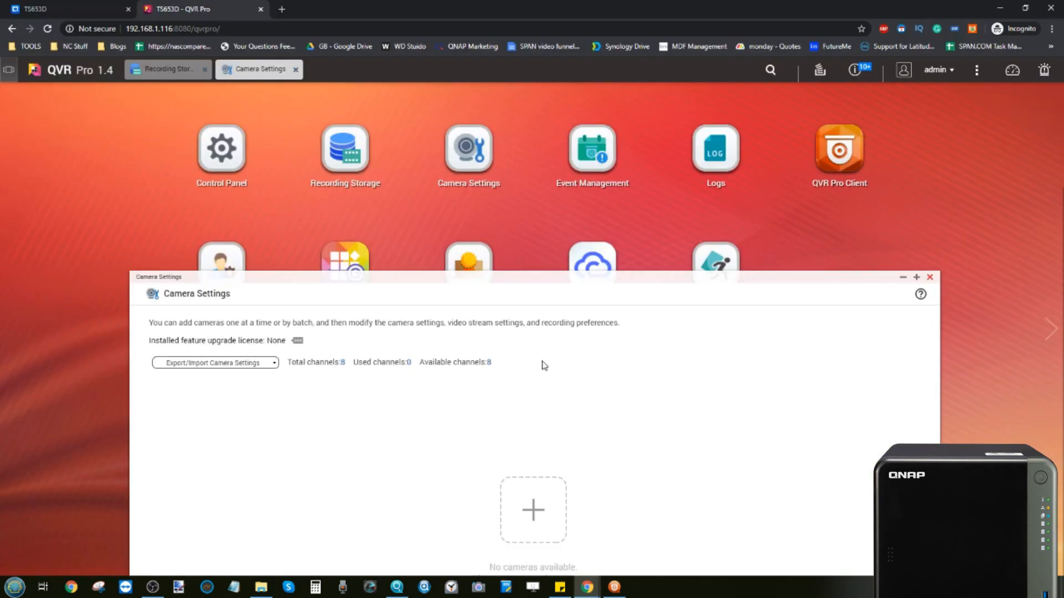
Step: Bring Camera Settings into view and start the Add Camera scan for ONVIF cameras
{"action": "left_click_drag", "start_coordinate": [315, 274], "coordinate": [311, 112]}
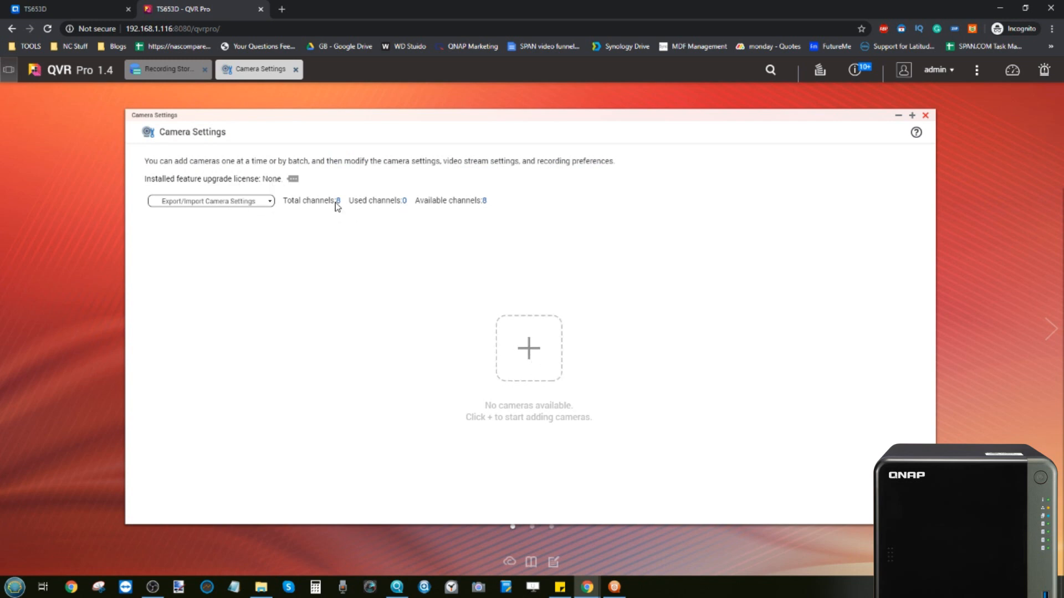
{"action": "left_click", "coordinate": [522, 342]}
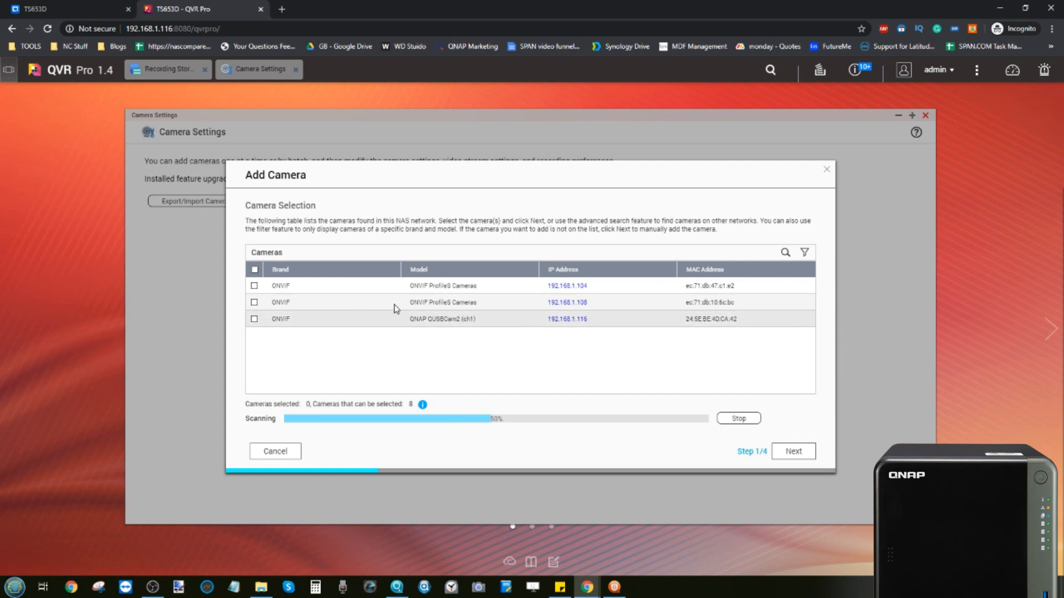
Step: Select all three discovered cameras, including QUSBCam2, and continue
{"action": "left_click", "coordinate": [253, 286]}
{"action": "left_click", "coordinate": [254, 302]}
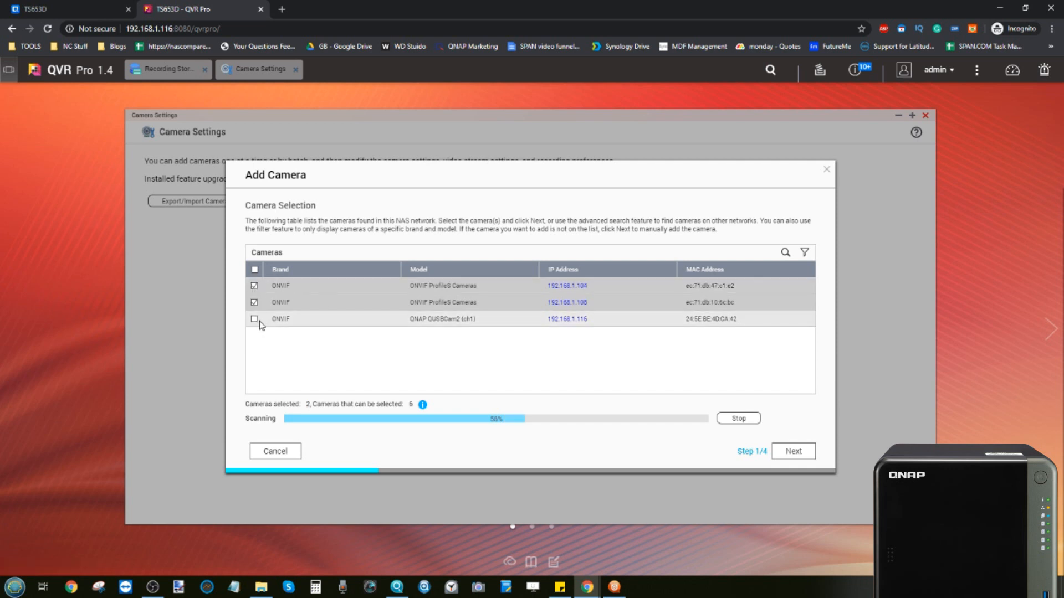
{"action": "left_click", "coordinate": [255, 320]}
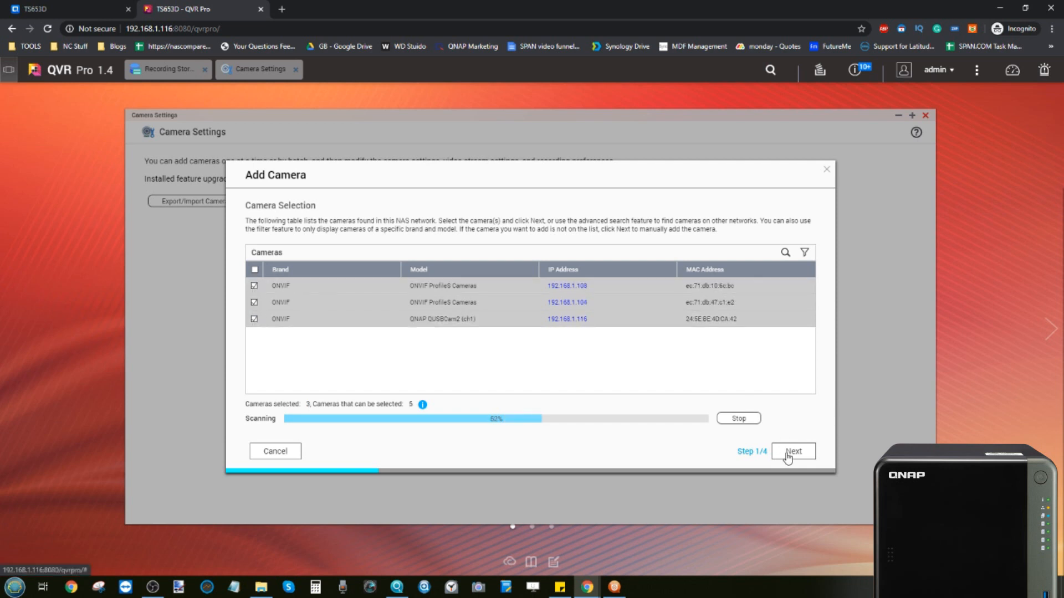
{"action": "left_click", "coordinate": [788, 453]}
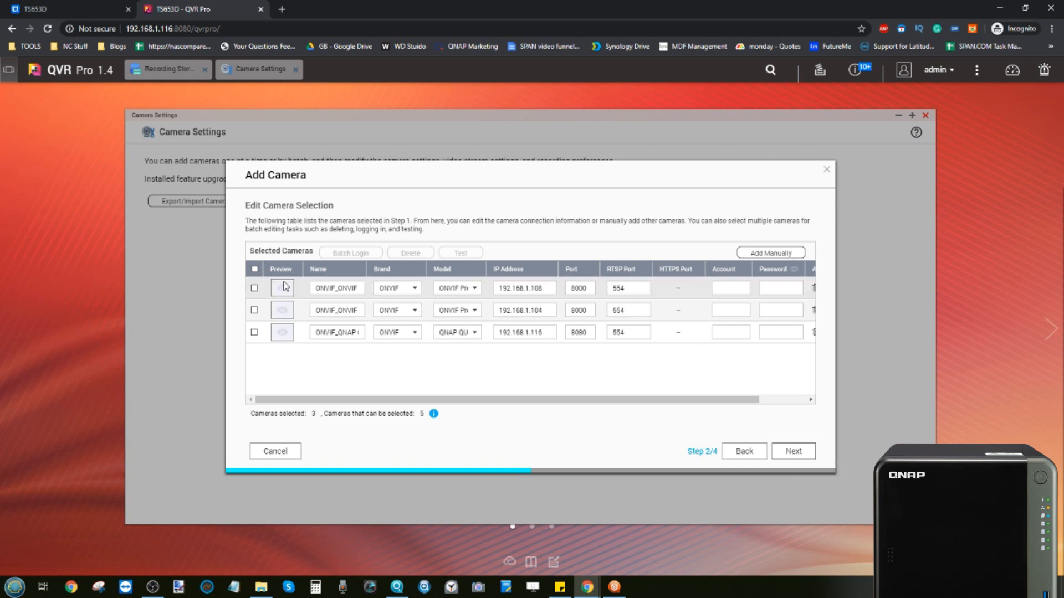
Step: Enter the account and password for each of the three cameras and proceed
{"action": "left_click", "coordinate": [738, 289]}
{"action": "type", "text": "admin"}
{"action": "key", "text": "Tab"}
{"action": "left_click", "coordinate": [743, 310]}
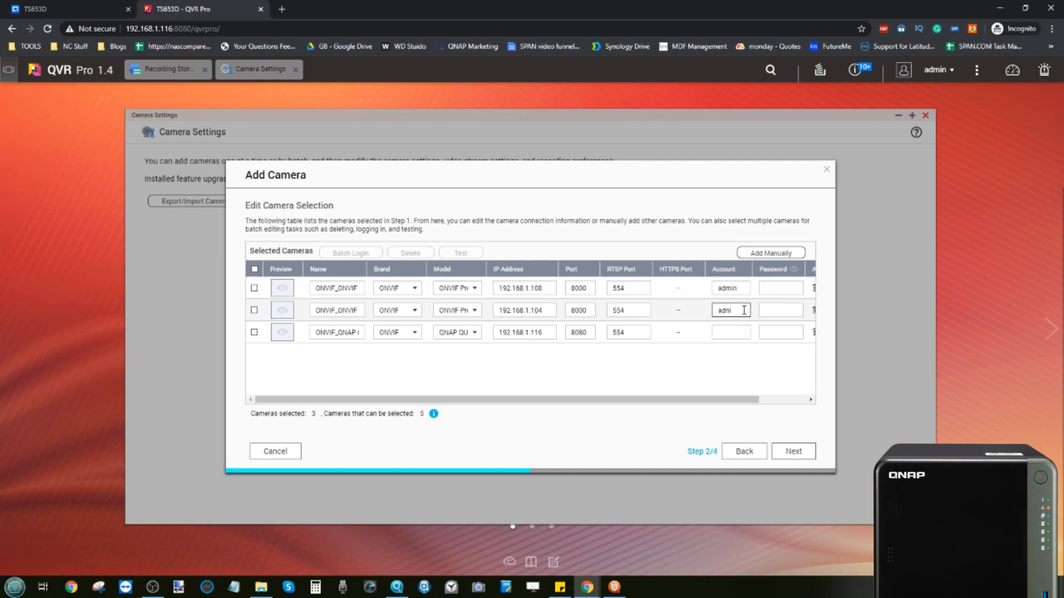
{"action": "type", "text": "admin"}
{"action": "key", "text": "Tab"}
{"action": "left_click", "coordinate": [736, 331]}
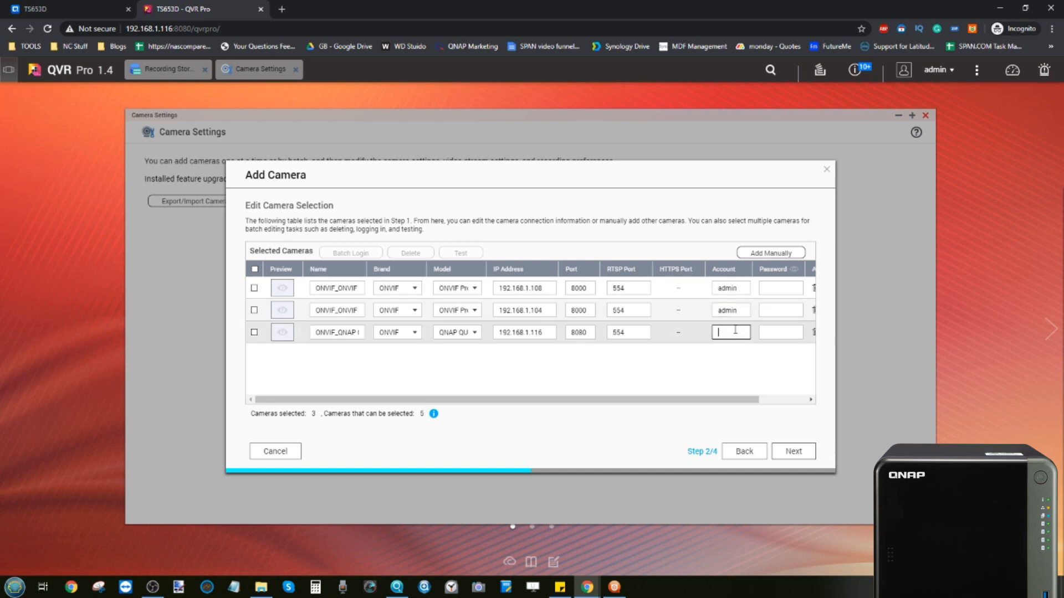
{"action": "key", "text": "Tab"}
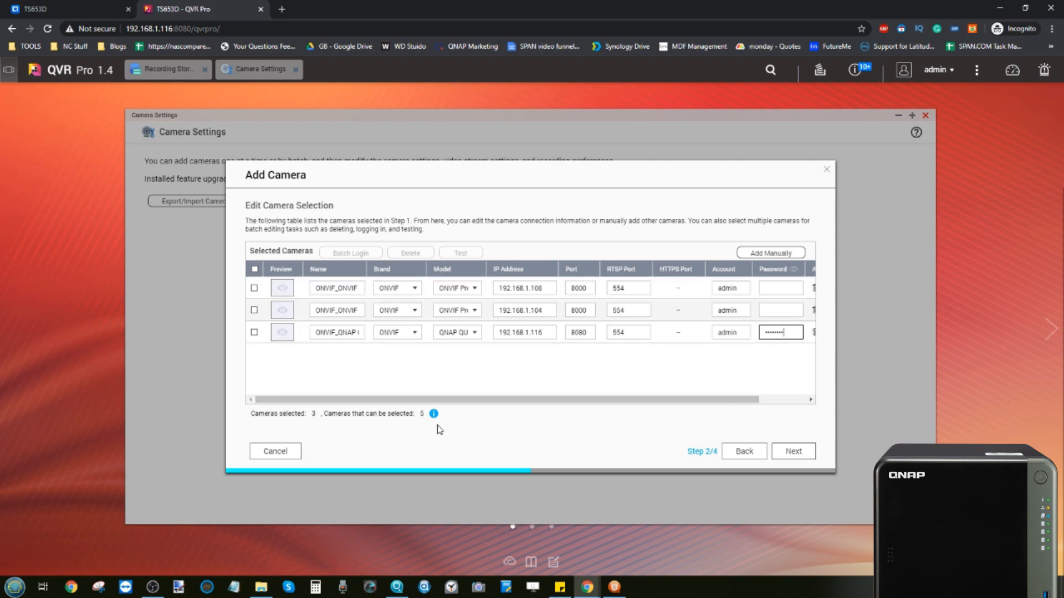
{"action": "left_click_drag", "start_coordinate": [445, 402], "coordinate": [507, 399]}
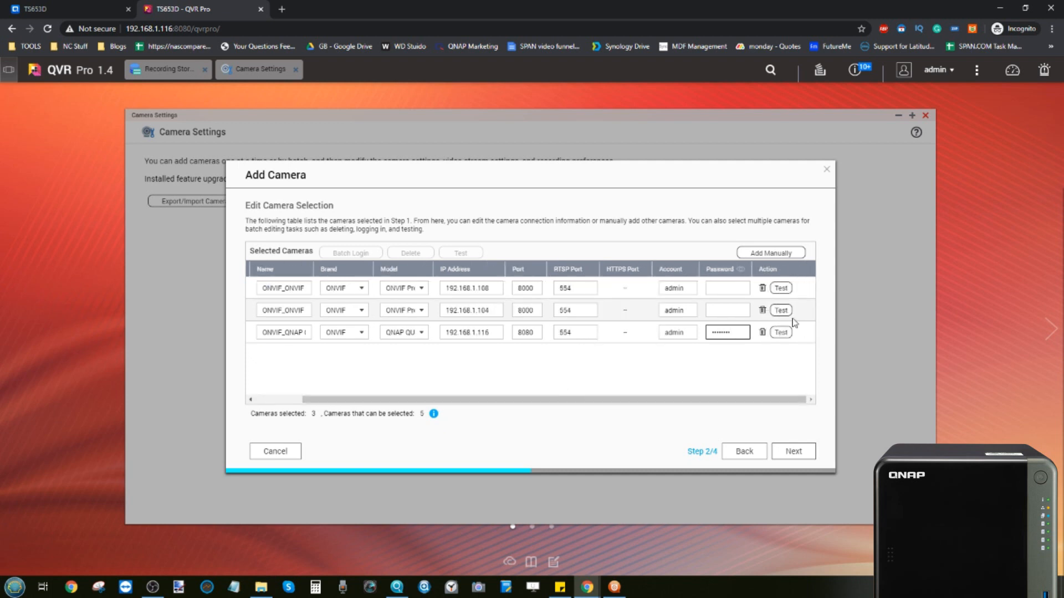
{"action": "left_click", "coordinate": [793, 451]}
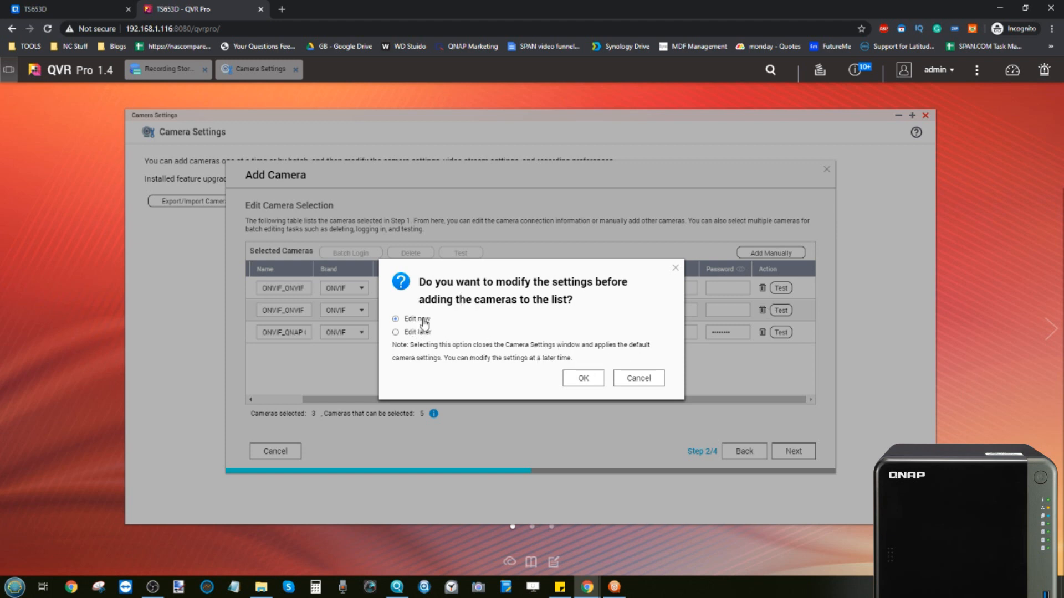
Step: Choose to edit settings now, enable recording, leave stream settings unchanged, and add the cameras
{"action": "left_click", "coordinate": [590, 378]}
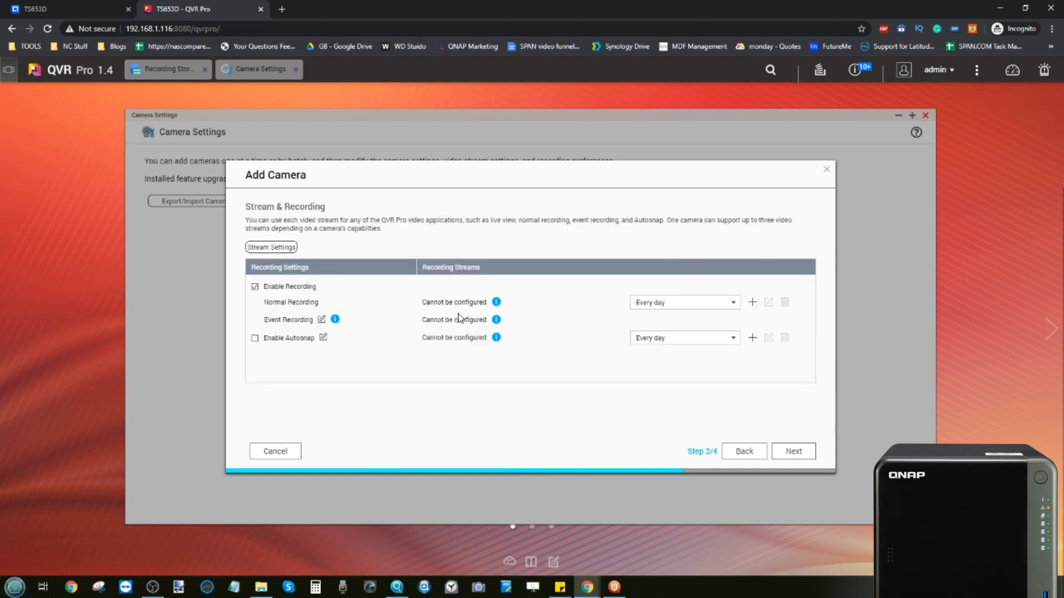
{"action": "left_click", "coordinate": [255, 287]}
{"action": "left_click", "coordinate": [271, 248]}
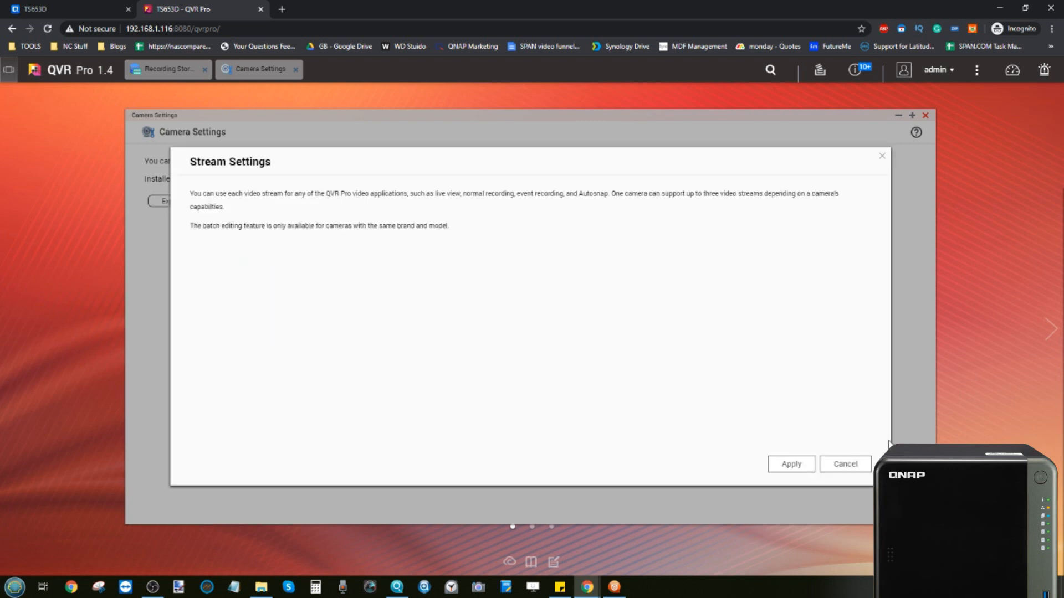
{"action": "left_click", "coordinate": [844, 463]}
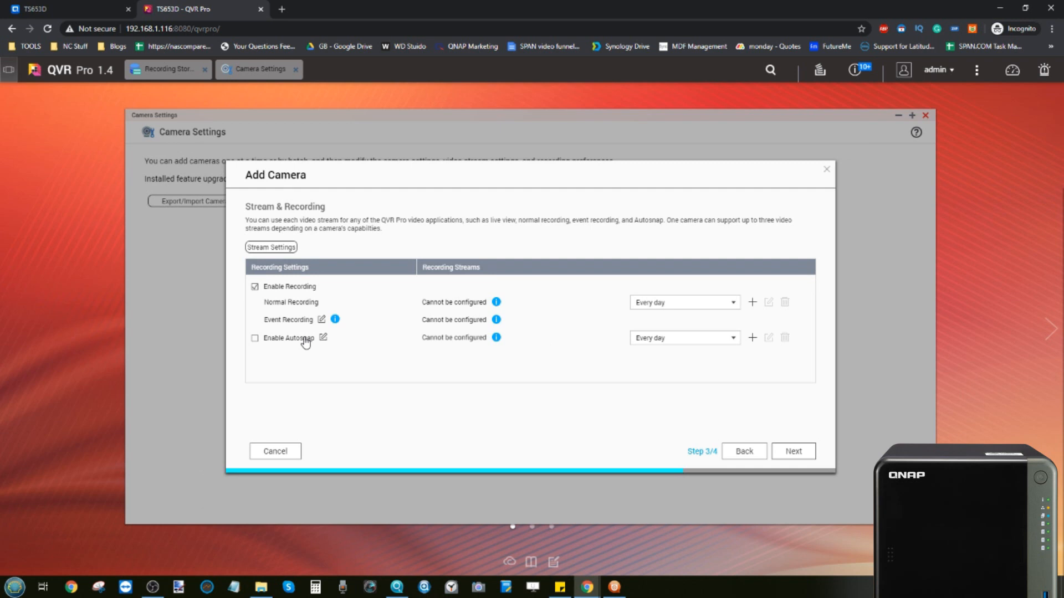
{"action": "left_click", "coordinate": [786, 451]}
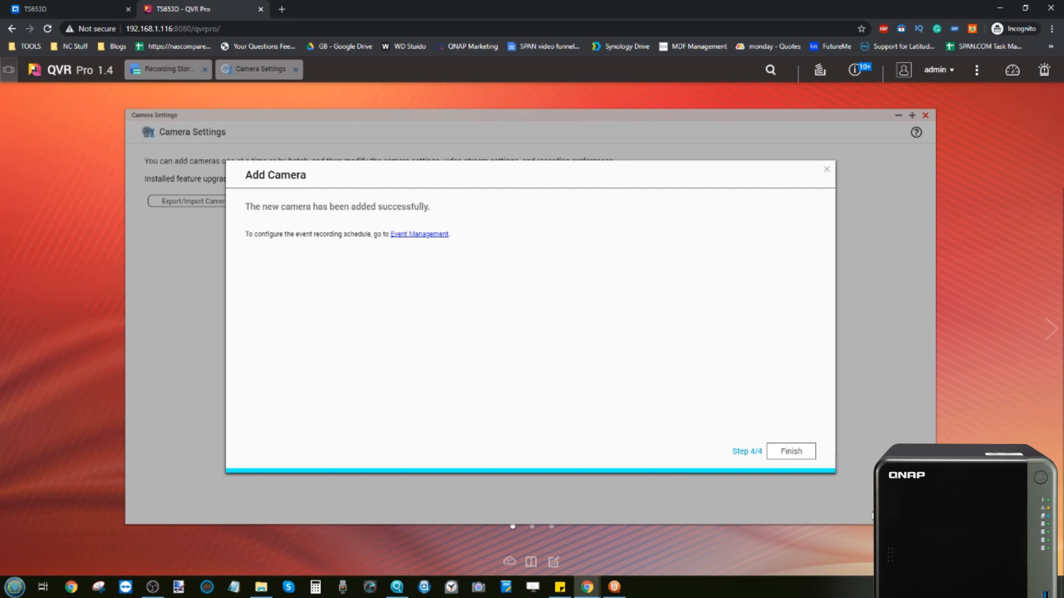
Step: Close the Add Camera wizard, glance at Channel 2's sharing options, and close Camera Settings
{"action": "left_click", "coordinate": [793, 452]}
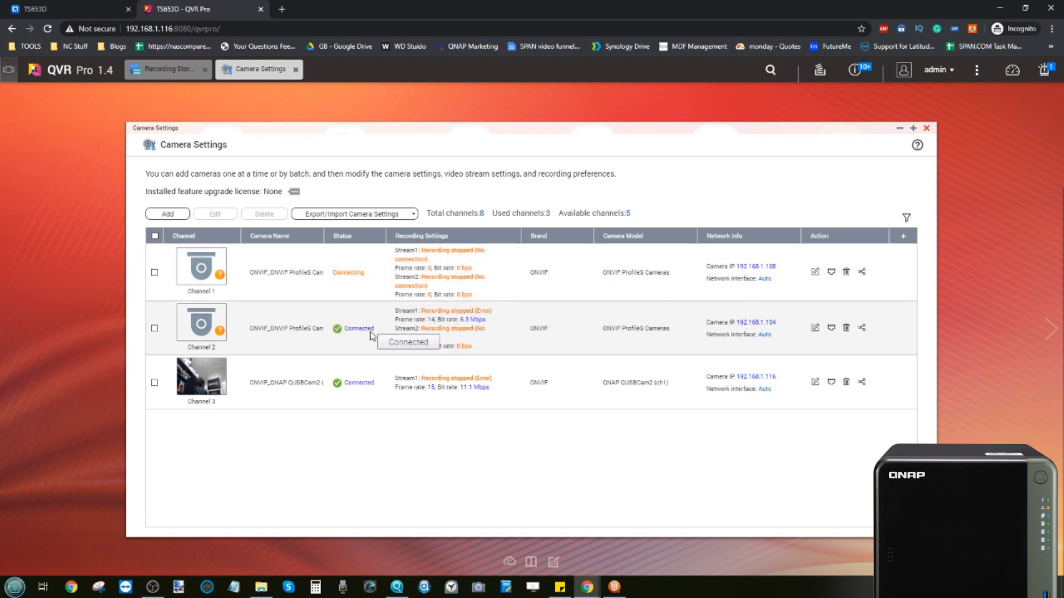
{"action": "mouse_move", "coordinate": [191, 327]}
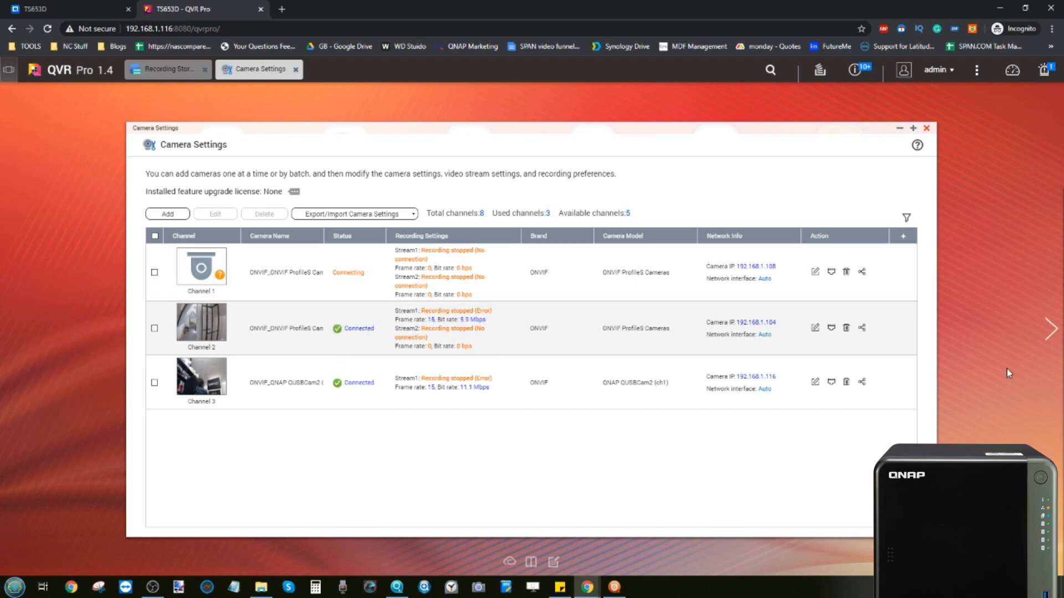
{"action": "left_click", "coordinate": [862, 330]}
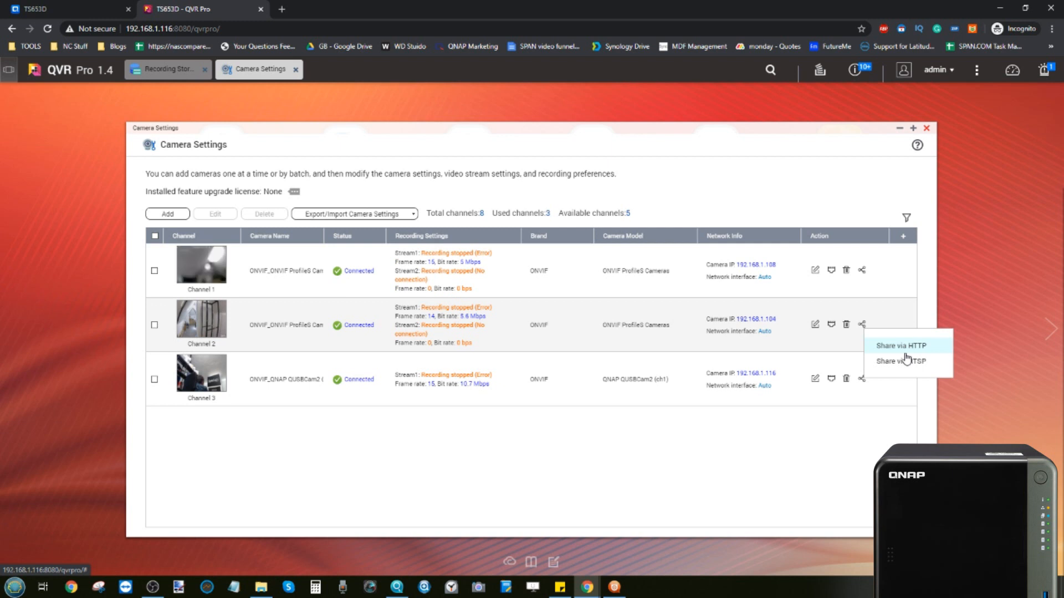
{"action": "left_click", "coordinate": [671, 198]}
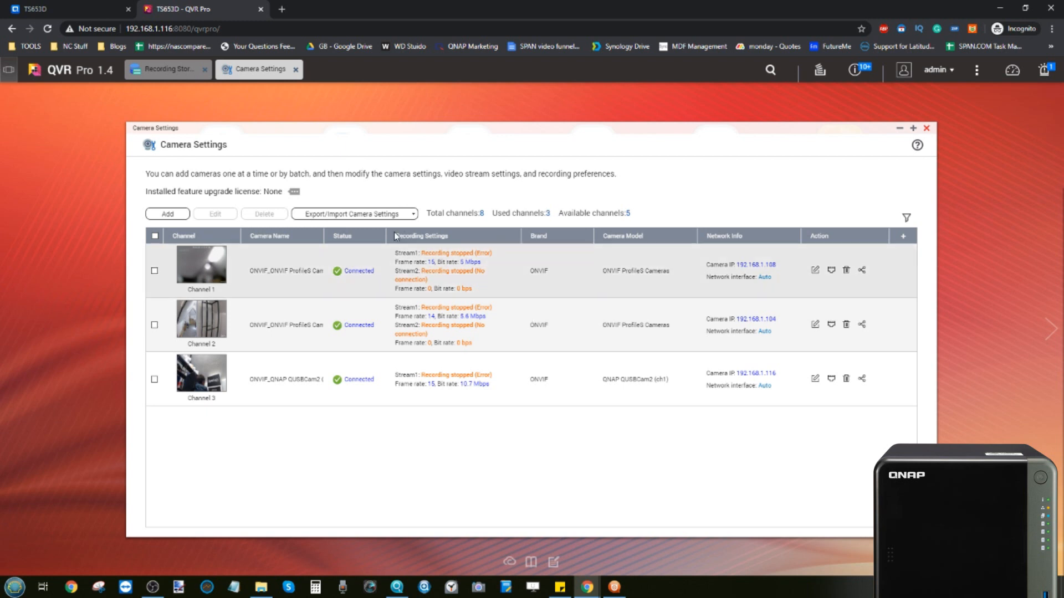
{"action": "left_click", "coordinate": [927, 128]}
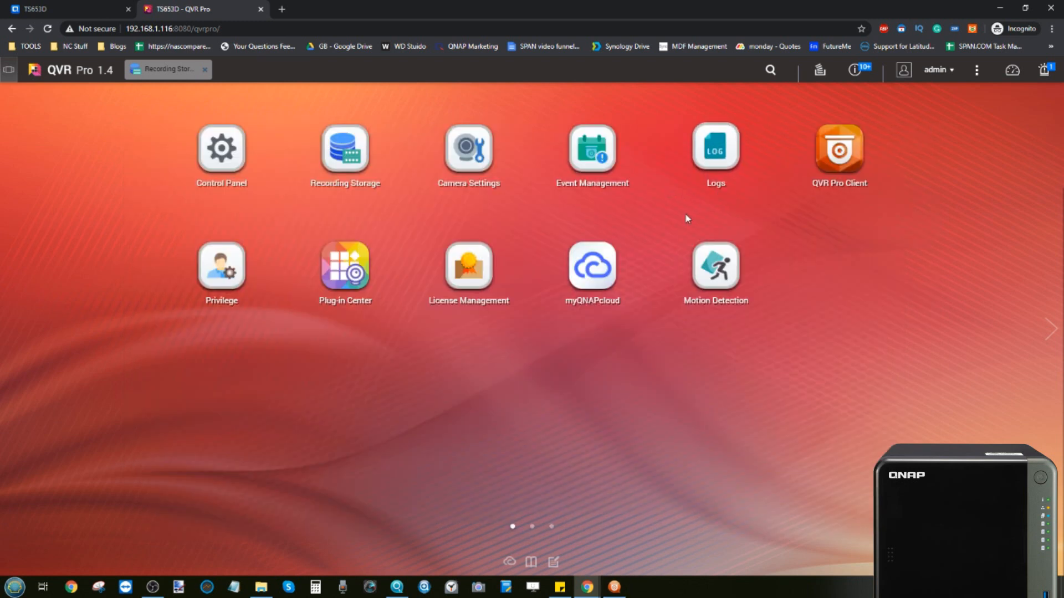
Step: In Event Management, add rule Rule1 with the Every day schedule and advance to events and actions
{"action": "left_click", "coordinate": [596, 151]}
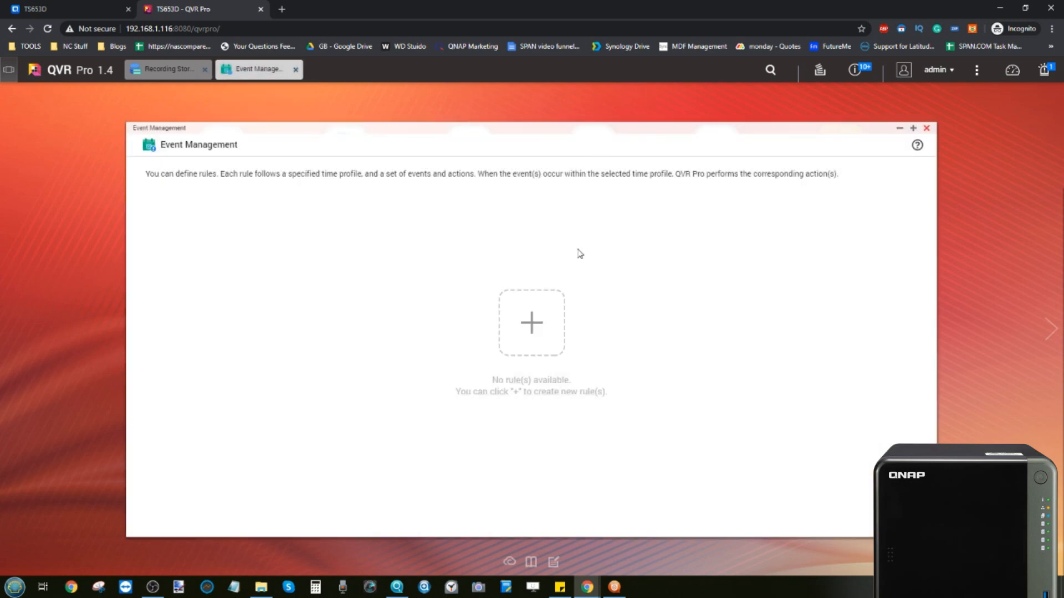
{"action": "left_click", "coordinate": [519, 333]}
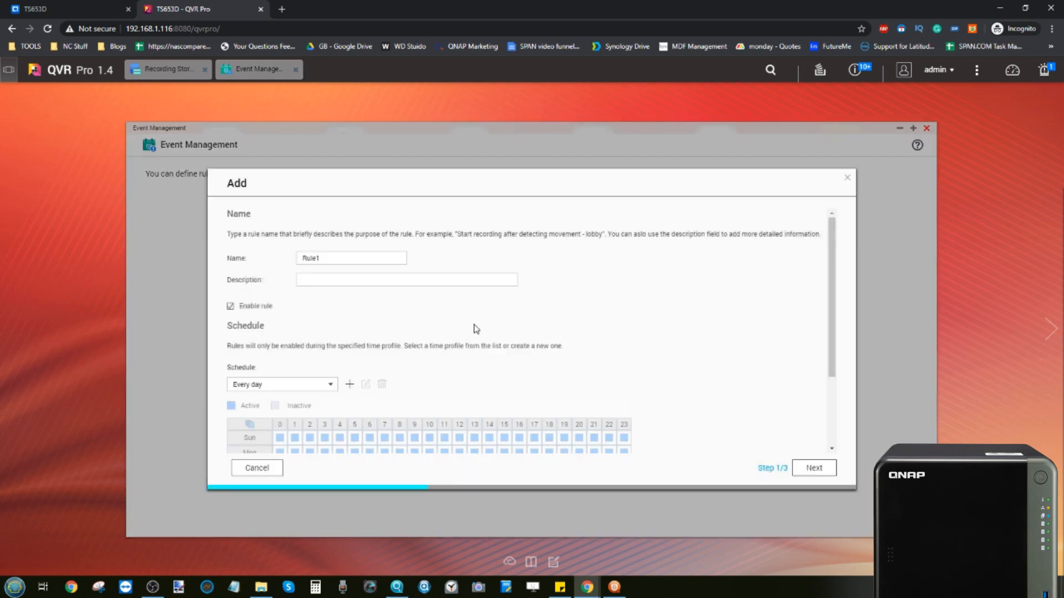
{"action": "scroll", "coordinate": [475, 329], "scroll_direction": "down", "scroll_amount": 2}
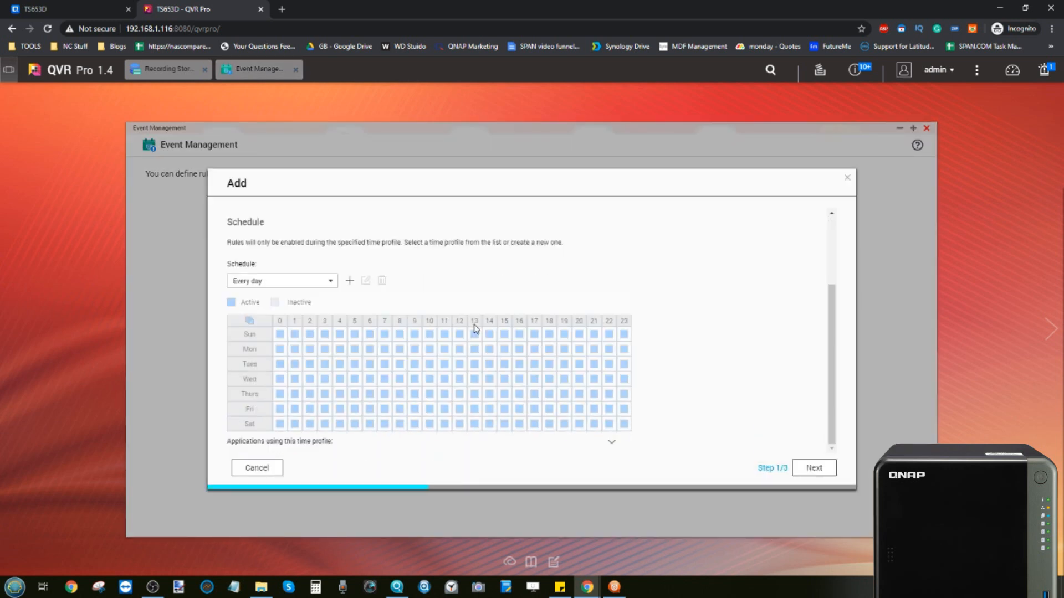
{"action": "scroll", "coordinate": [475, 329], "scroll_direction": "up", "scroll_amount": 2}
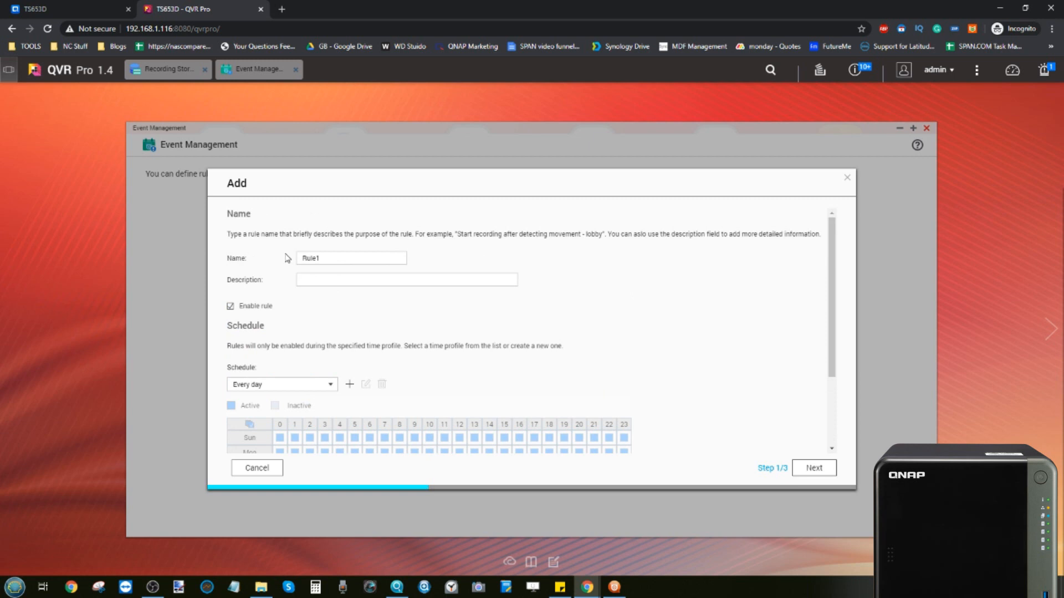
{"action": "left_click_drag", "start_coordinate": [333, 257], "coordinate": [303, 258]}
{"action": "scroll", "coordinate": [303, 253], "scroll_direction": "down", "scroll_amount": 2}
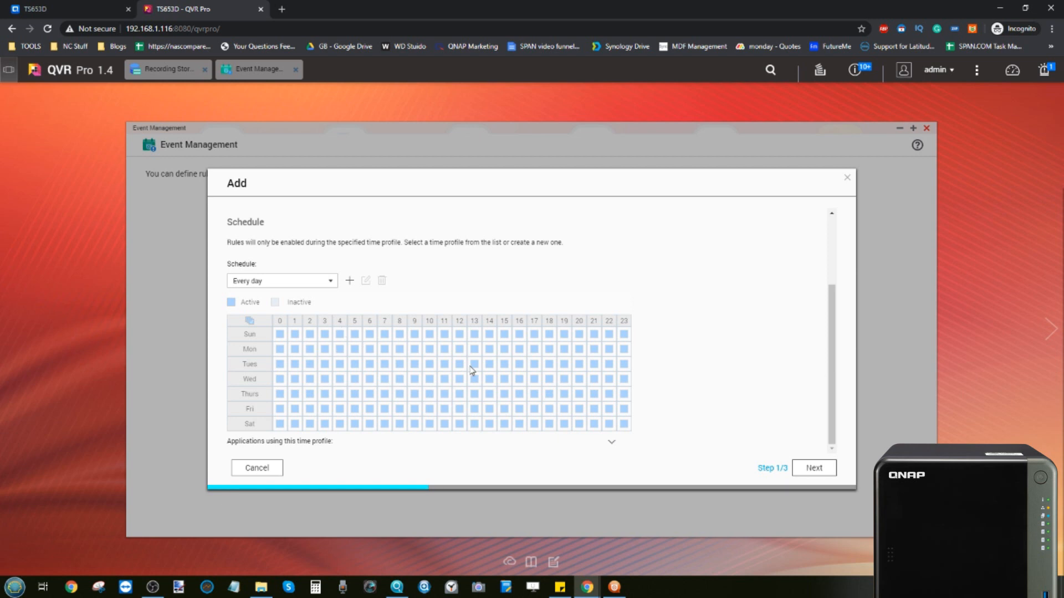
{"action": "left_click", "coordinate": [812, 469]}
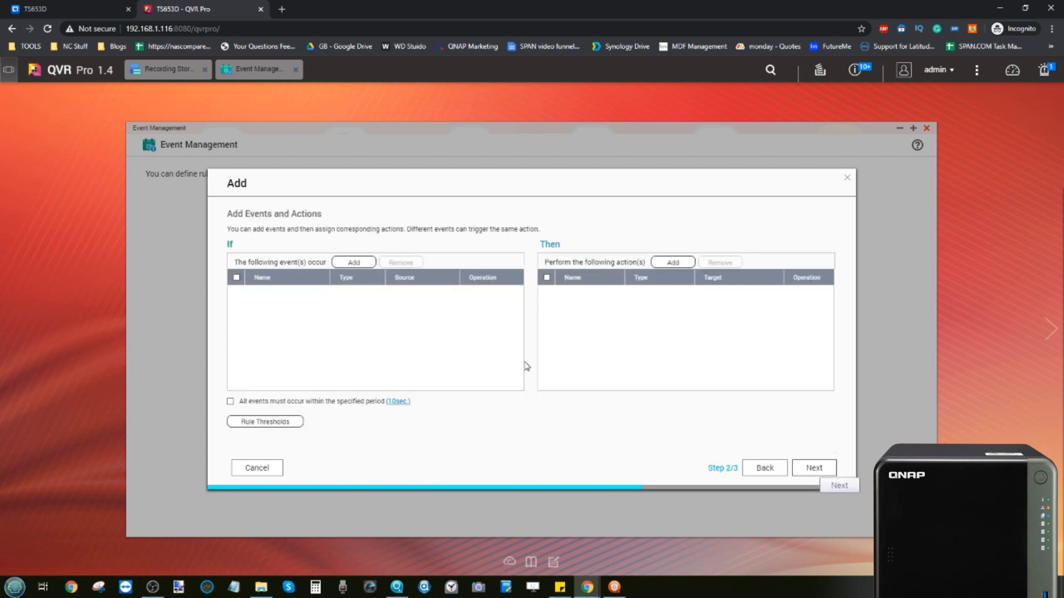
Step: Start adding an event and browse the event type list, keeping Motion Detection
{"action": "left_click", "coordinate": [349, 265]}
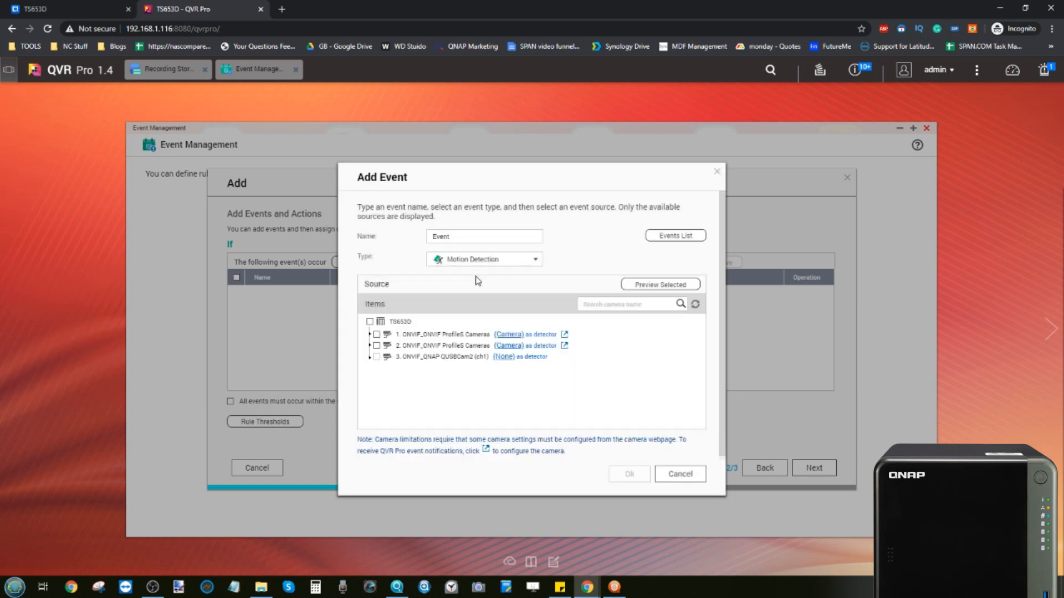
{"action": "left_click", "coordinate": [489, 257]}
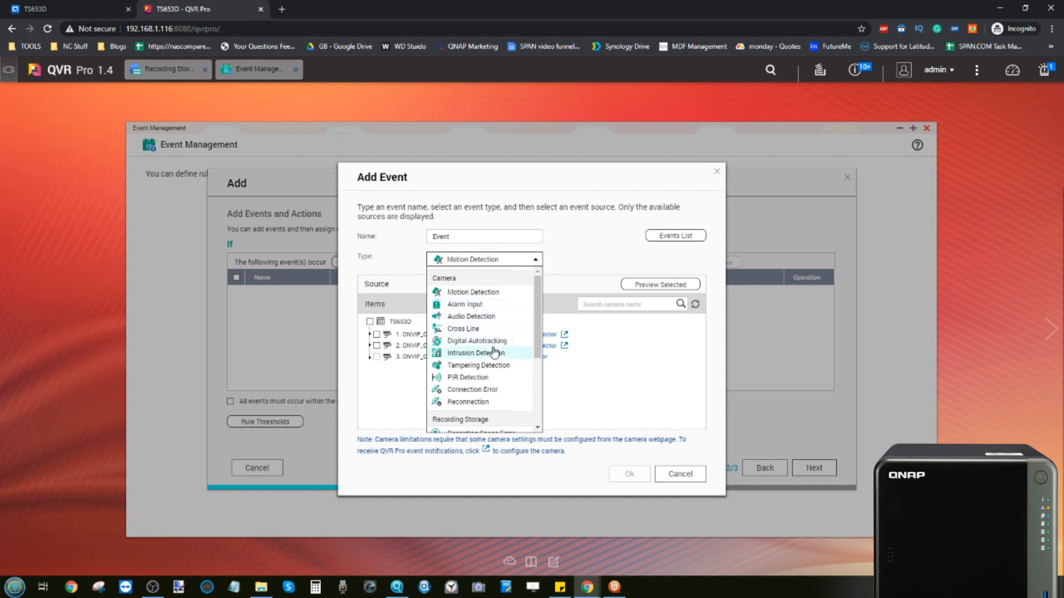
{"action": "scroll", "coordinate": [494, 347], "scroll_direction": "down", "scroll_amount": 2}
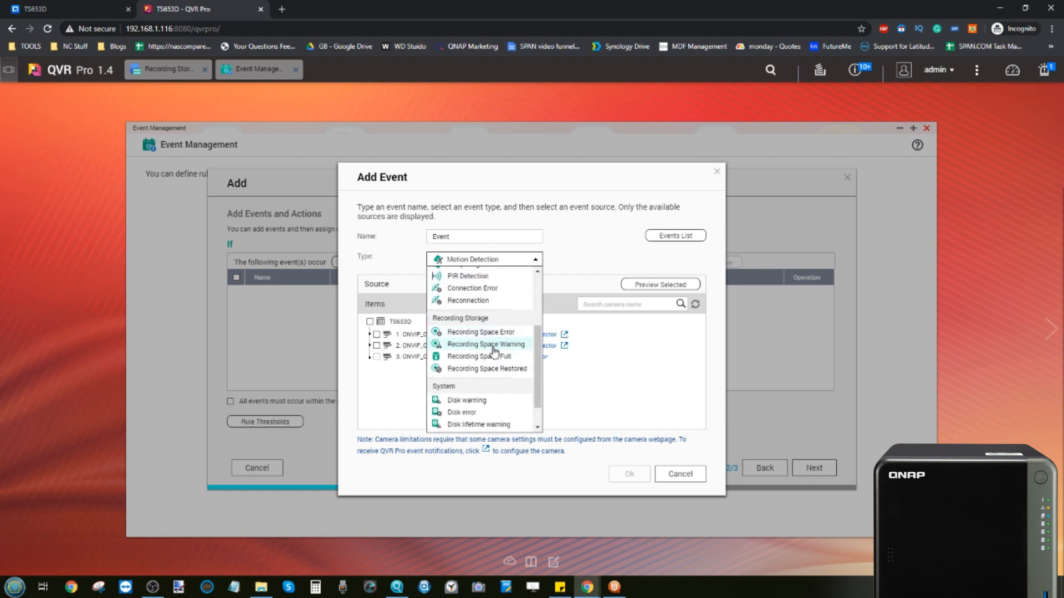
{"action": "scroll", "coordinate": [495, 351], "scroll_direction": "up", "scroll_amount": 2}
{"action": "scroll", "coordinate": [495, 353], "scroll_direction": "down", "scroll_amount": 3}
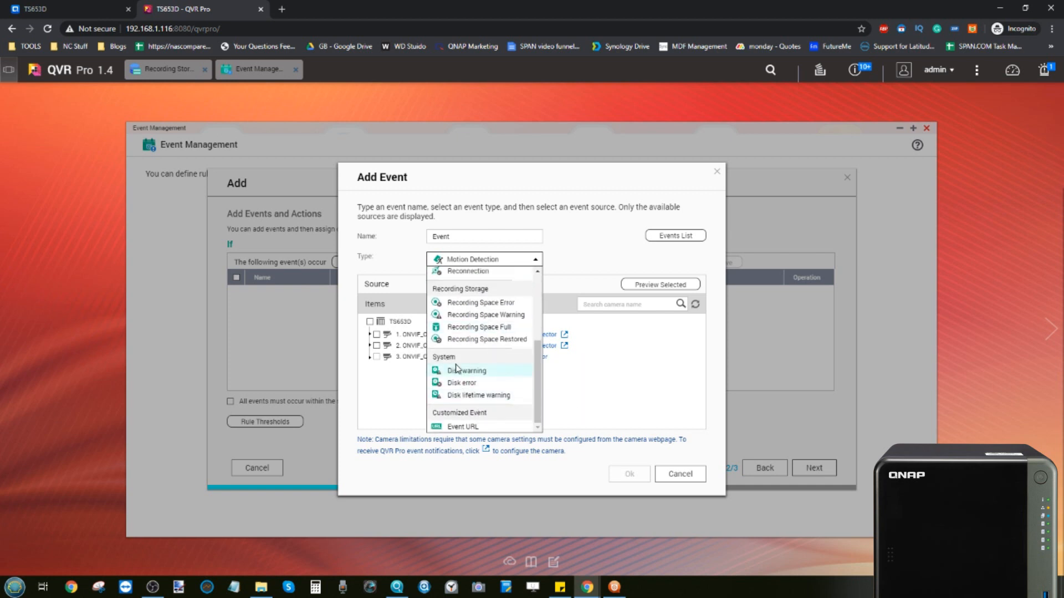
{"action": "scroll", "coordinate": [456, 368], "scroll_direction": "up", "scroll_amount": 1}
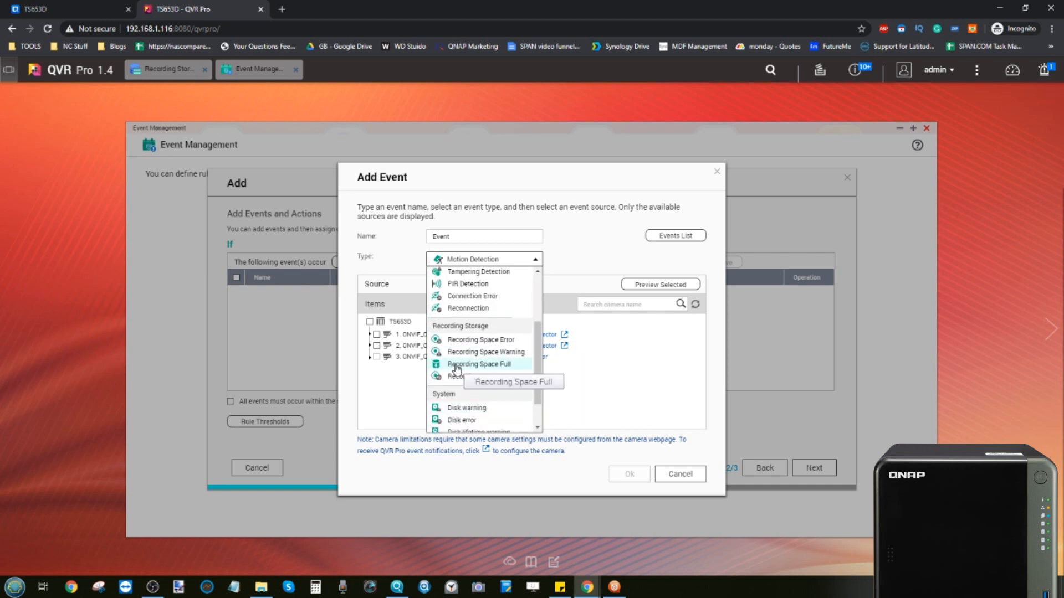
{"action": "scroll", "coordinate": [456, 369], "scroll_direction": "down", "scroll_amount": 1}
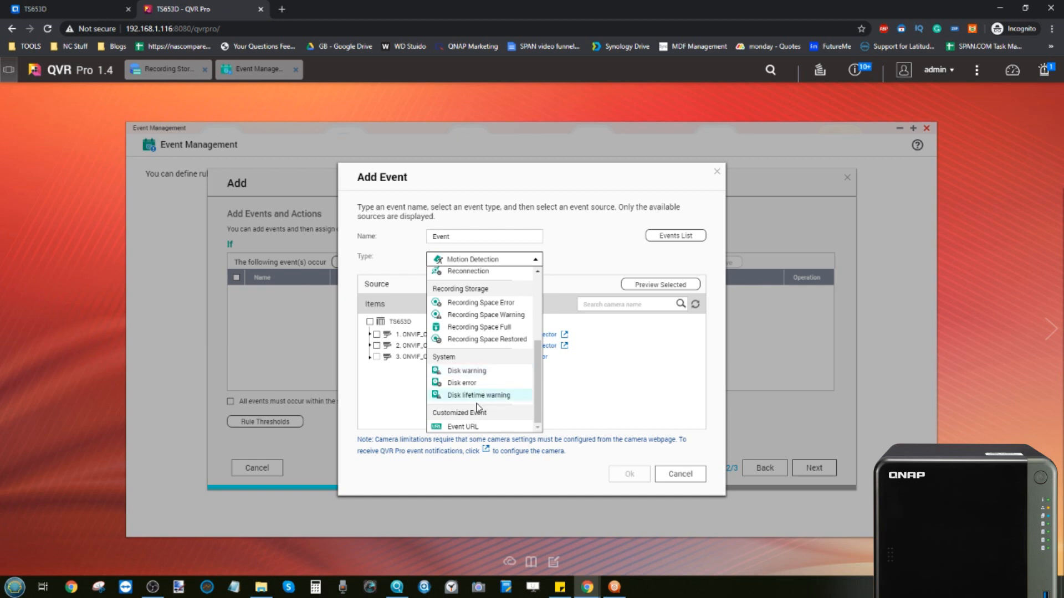
{"action": "left_click", "coordinate": [581, 402]}
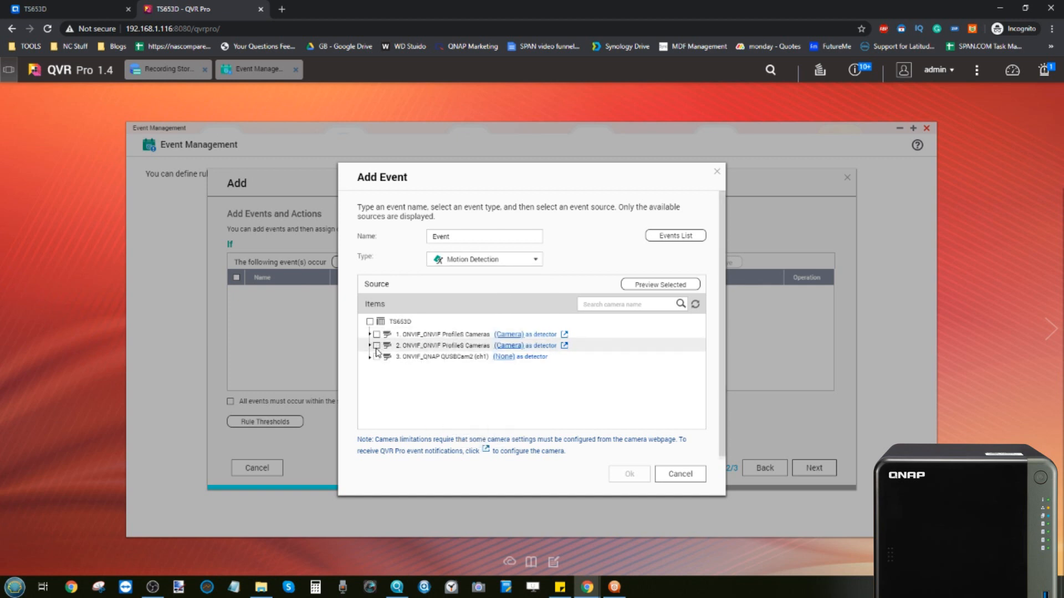
Step: Toggle the TS653D cameras off again, then cancel the event and abandon the rule wizard
{"action": "left_click", "coordinate": [369, 322]}
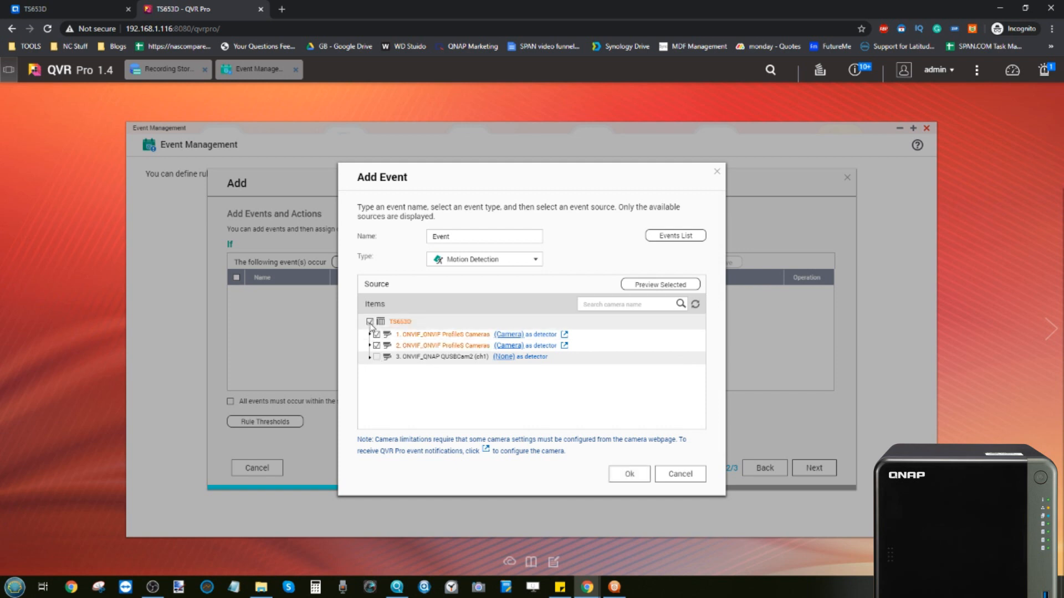
{"action": "left_click", "coordinate": [369, 323]}
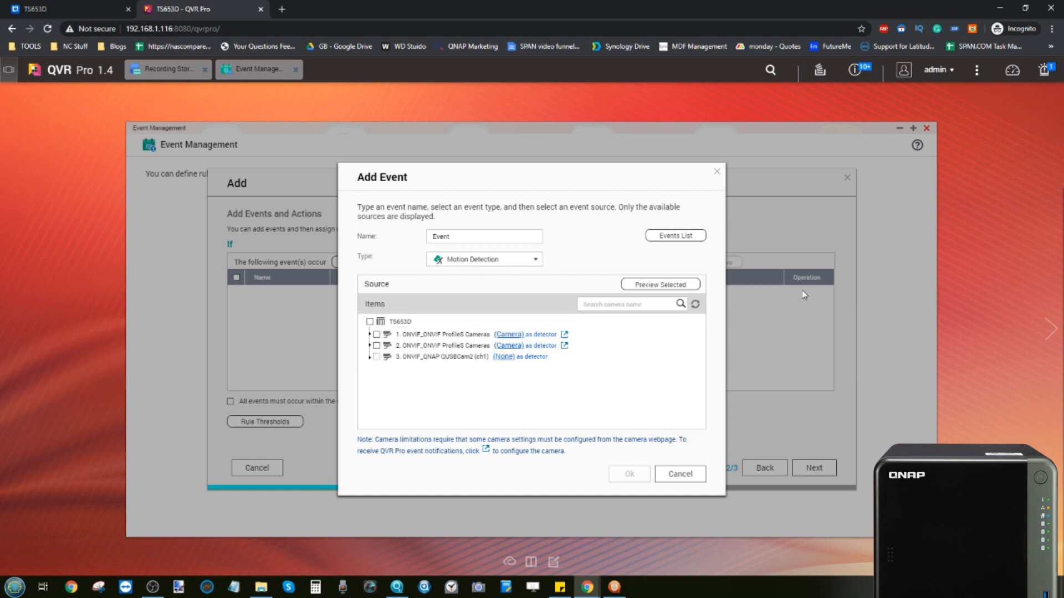
{"action": "left_click", "coordinate": [615, 589]}
{"action": "left_click", "coordinate": [615, 588]}
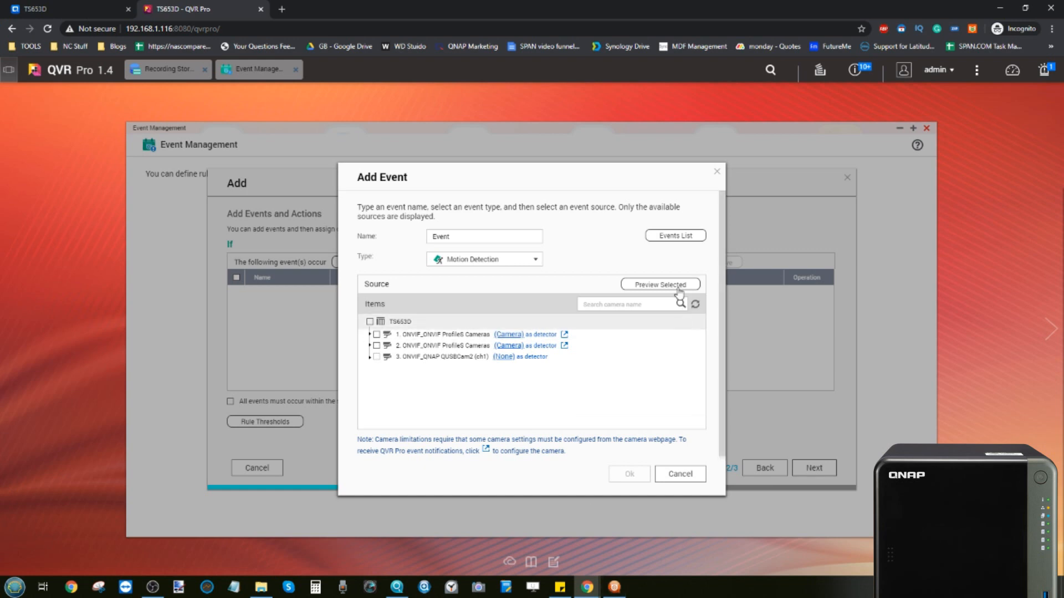
{"action": "left_click", "coordinate": [717, 172]}
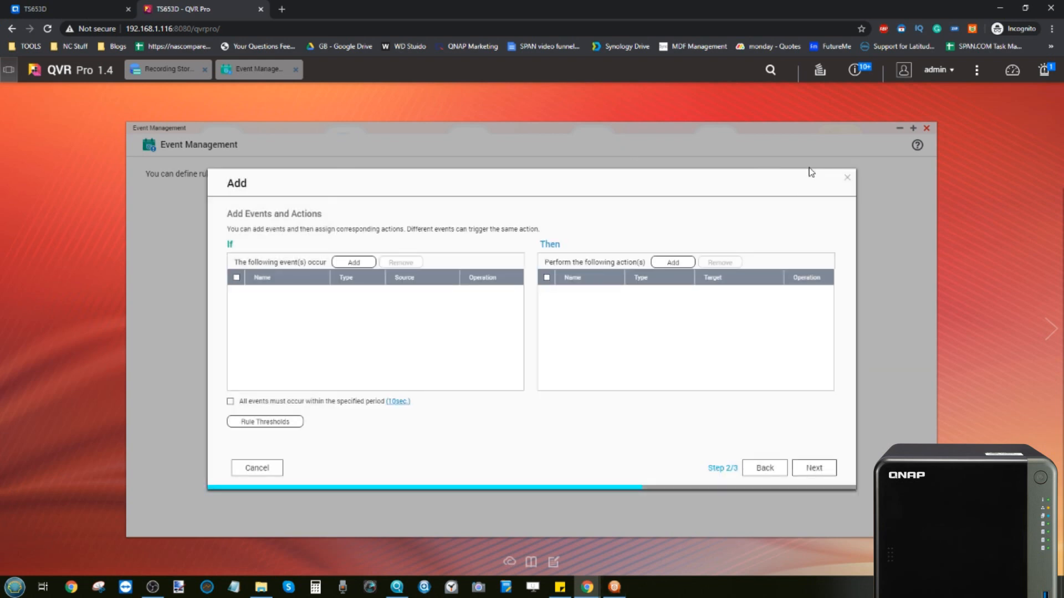
{"action": "left_click", "coordinate": [847, 178]}
Step: Close Event Management and open Privilege to see the seven local users, including admin
{"action": "left_click", "coordinate": [926, 128]}
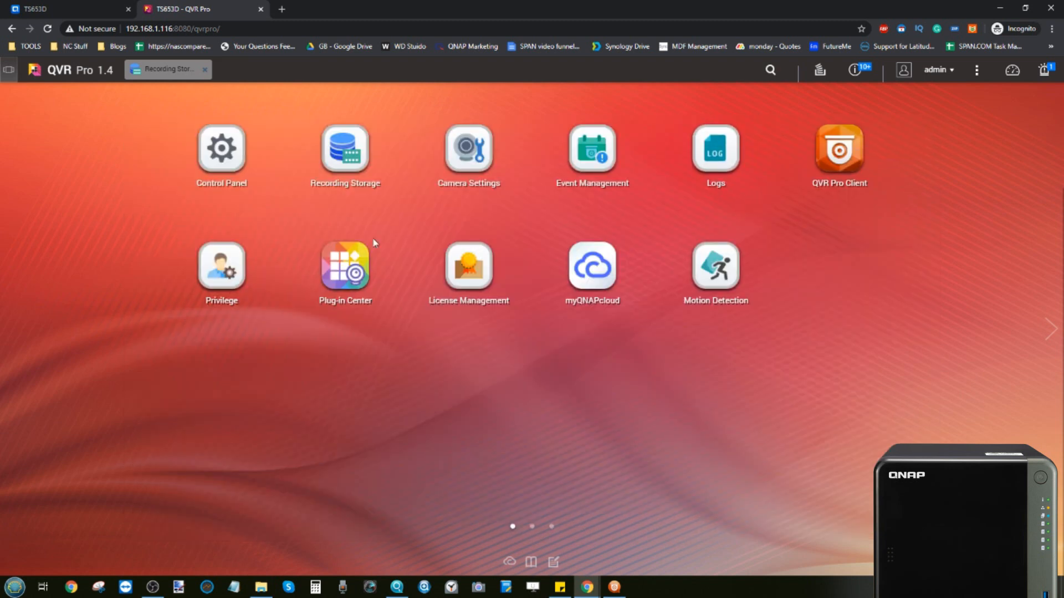
{"action": "left_click", "coordinate": [230, 269]}
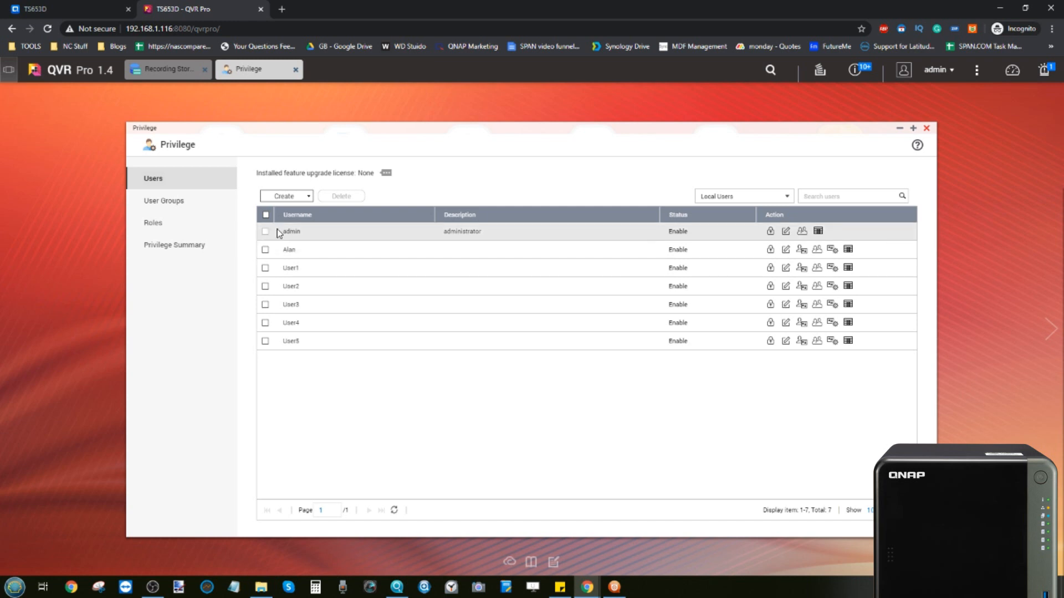
Step: Tick and untick the second account, then select User1 through User5 in the Users table
{"action": "left_click", "coordinate": [265, 250]}
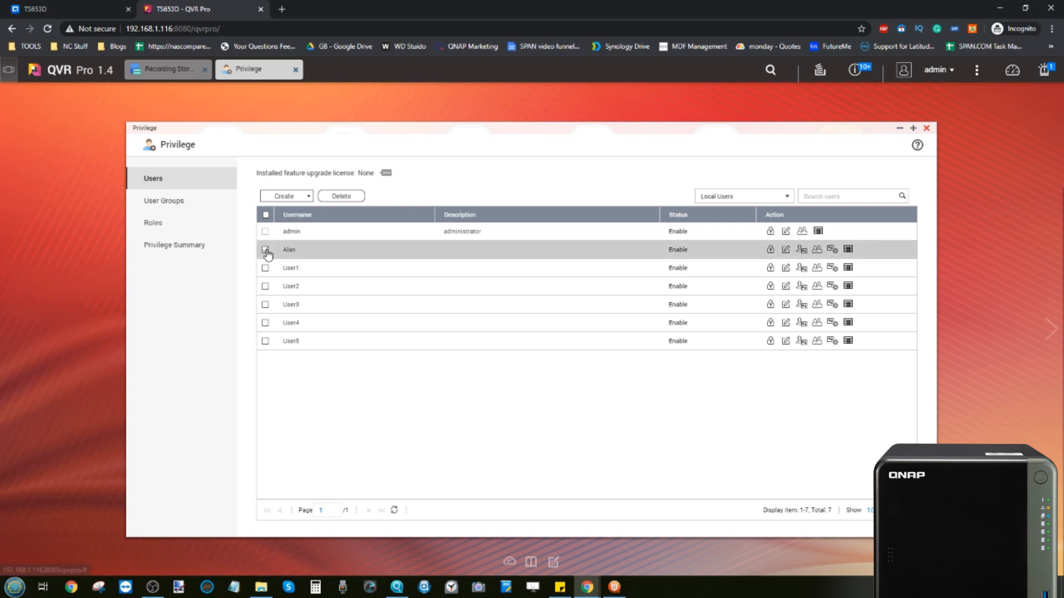
{"action": "left_click", "coordinate": [786, 250]}
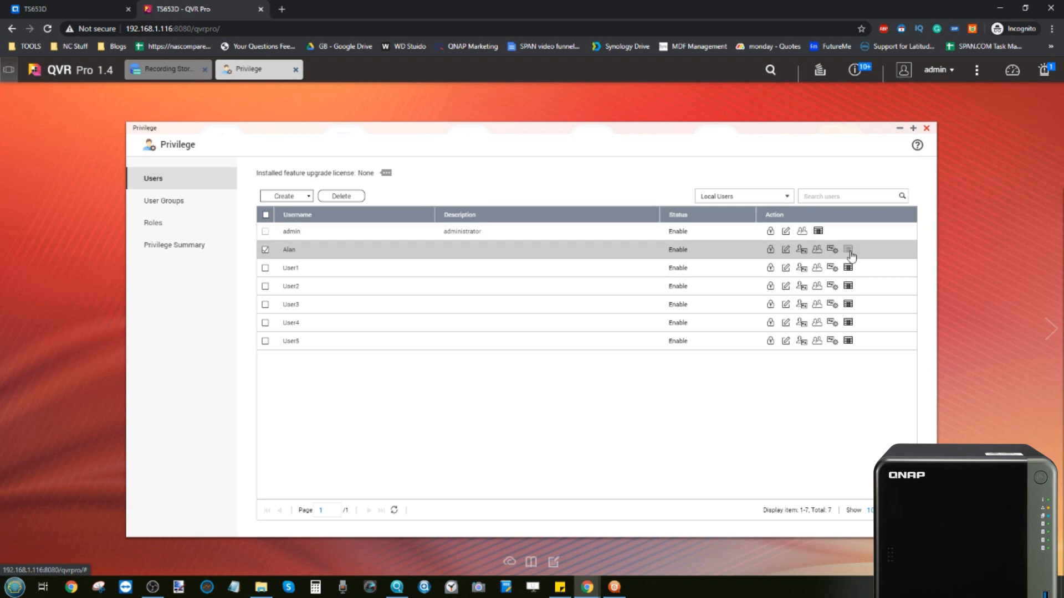
{"action": "left_click", "coordinate": [265, 250]}
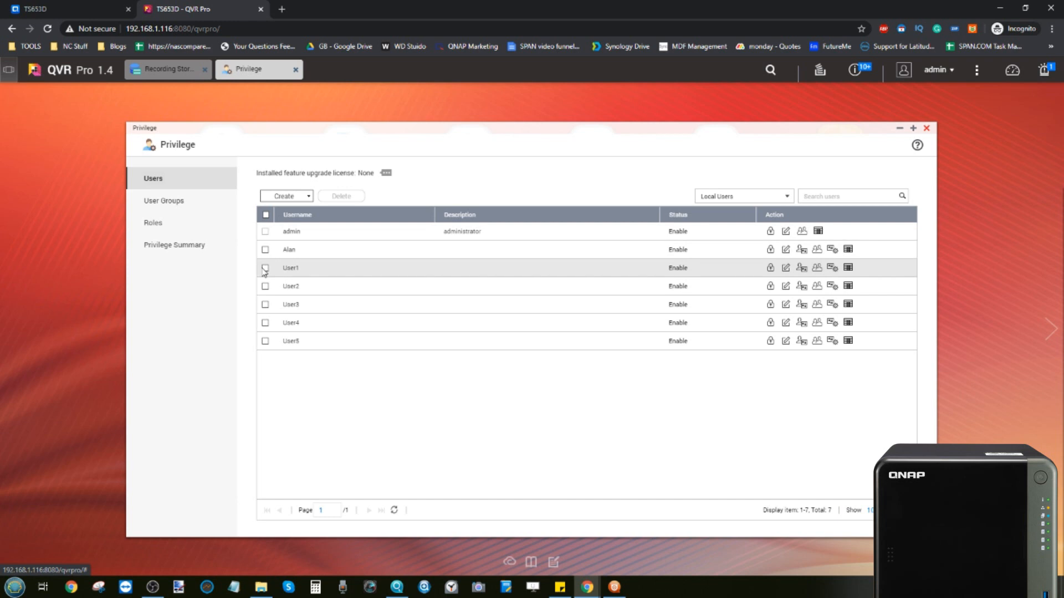
{"action": "left_click", "coordinate": [265, 268]}
{"action": "left_click", "coordinate": [264, 286]}
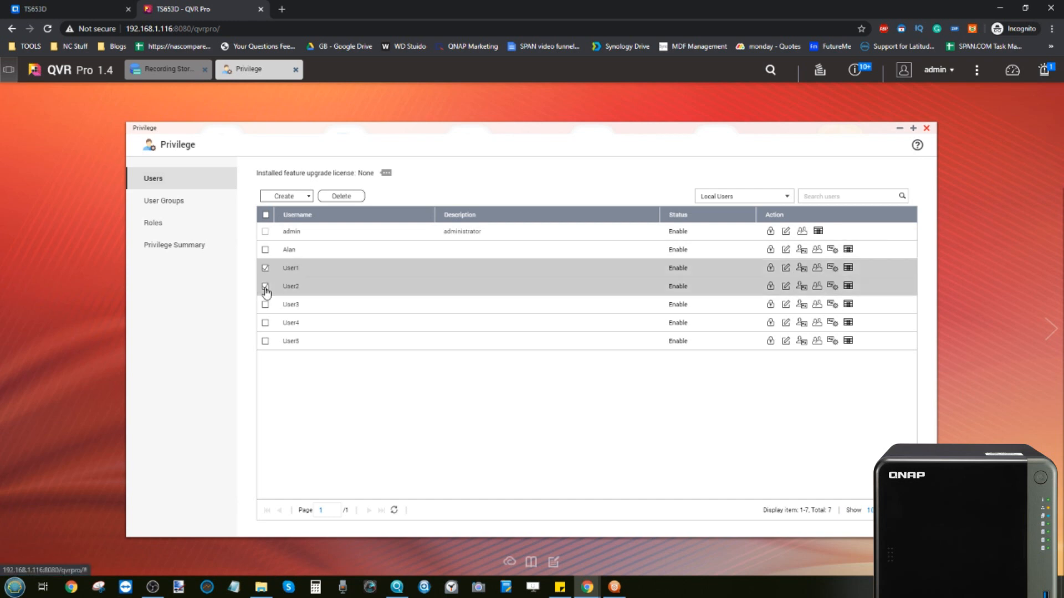
{"action": "left_click", "coordinate": [264, 304]}
{"action": "left_click", "coordinate": [265, 323]}
{"action": "left_click", "coordinate": [264, 341]}
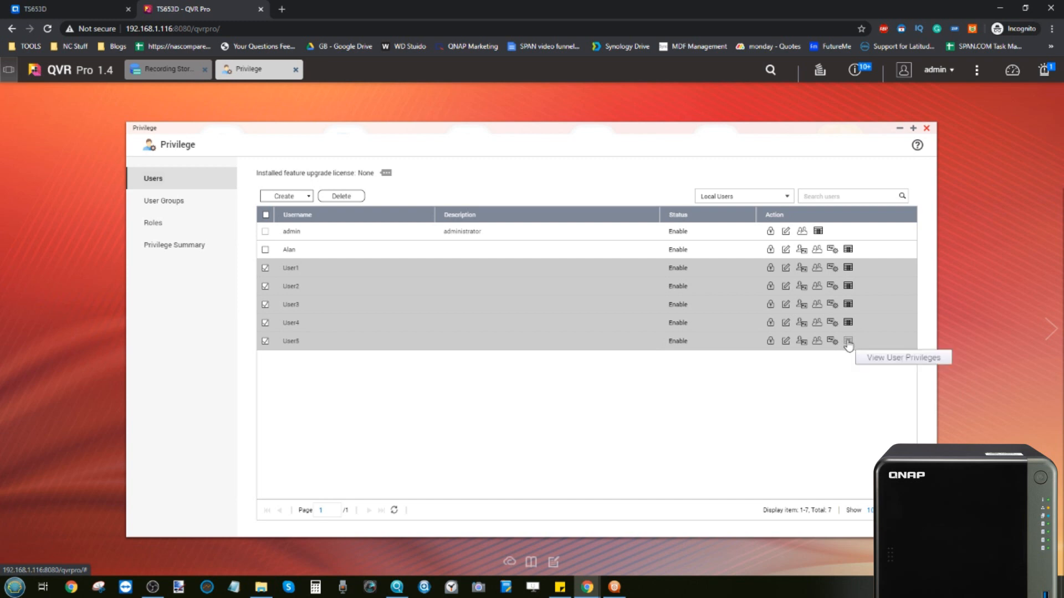
Step: Browse the Create menu, Roles, Privilege Summary and User Groups, then close Privilege
{"action": "left_click", "coordinate": [307, 197]}
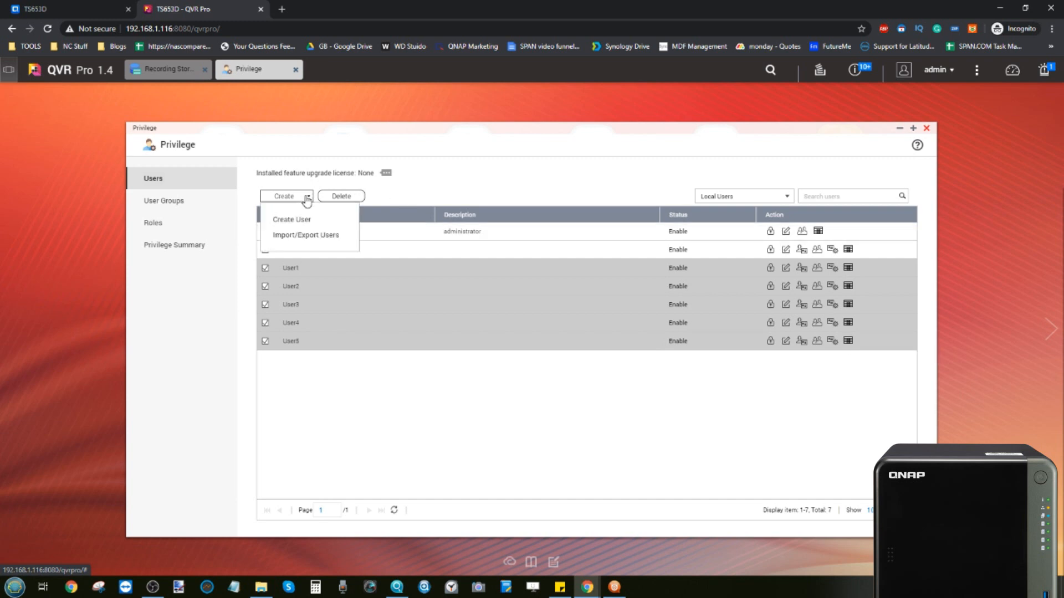
{"action": "left_click", "coordinate": [169, 223]}
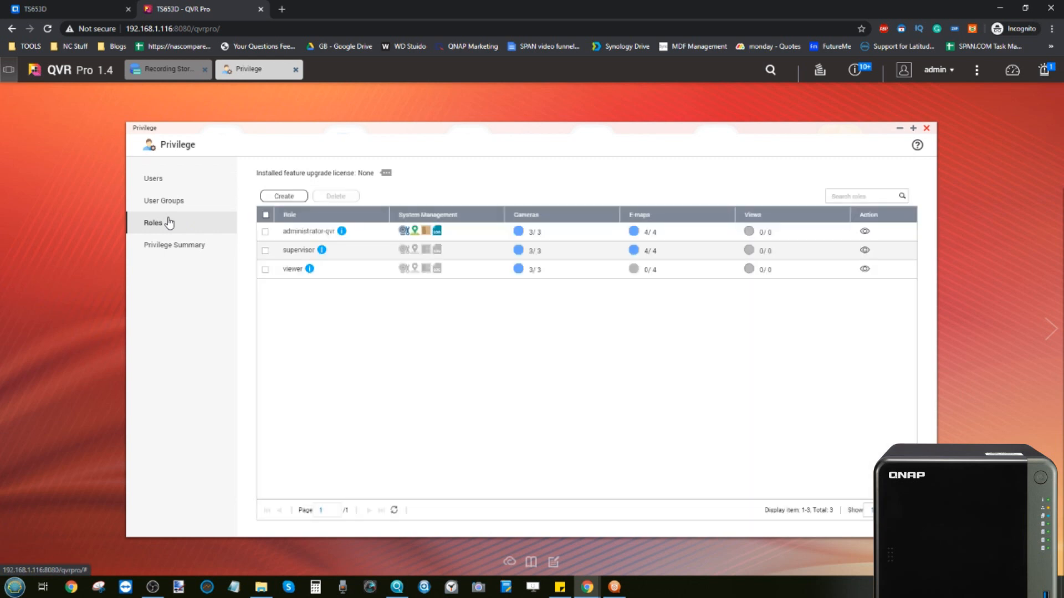
{"action": "left_click", "coordinate": [181, 246]}
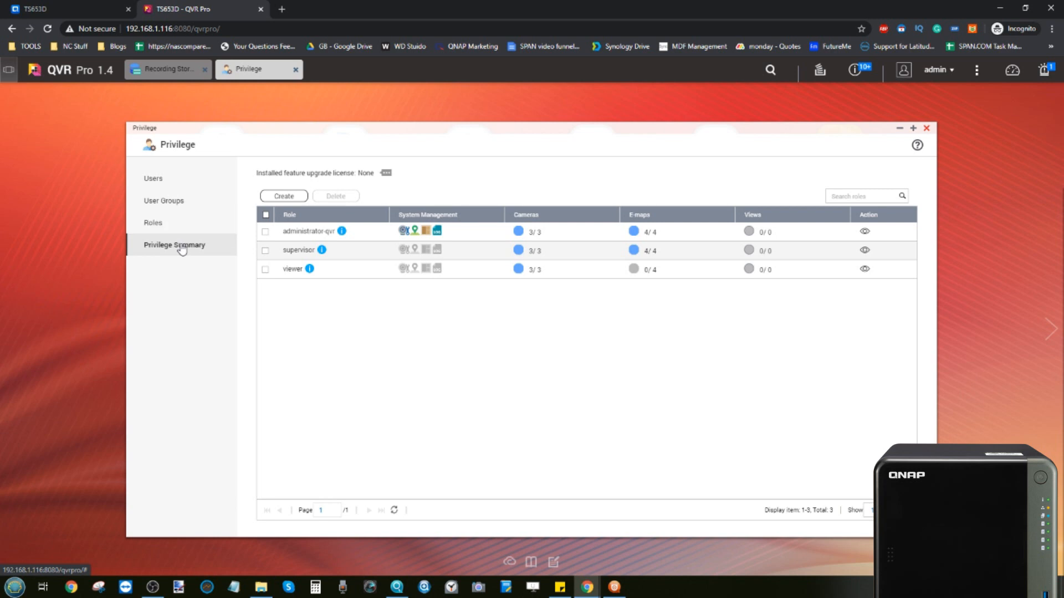
{"action": "left_click", "coordinate": [177, 204]}
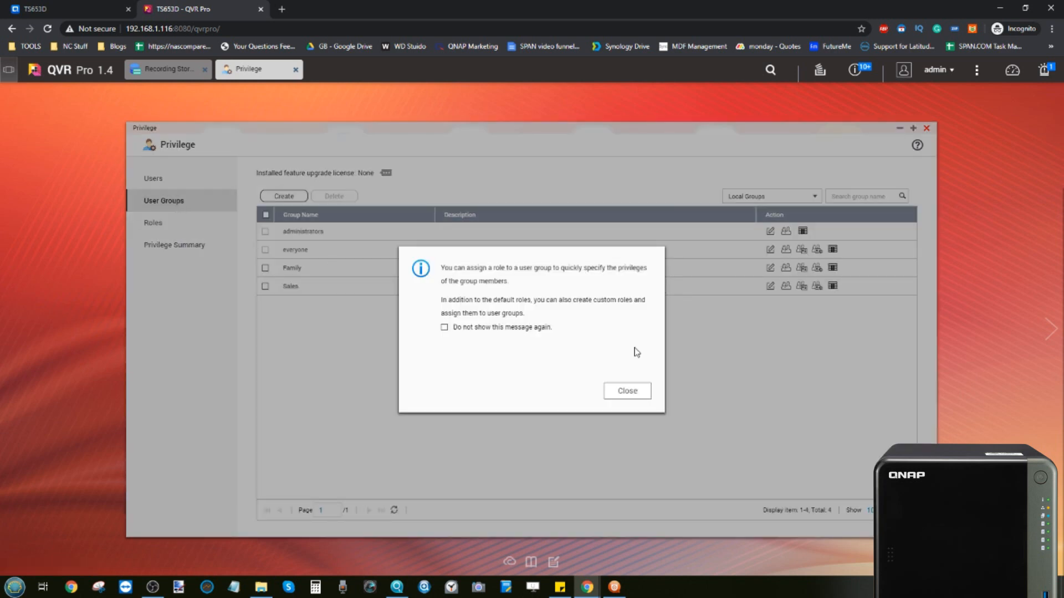
{"action": "left_click", "coordinate": [623, 393]}
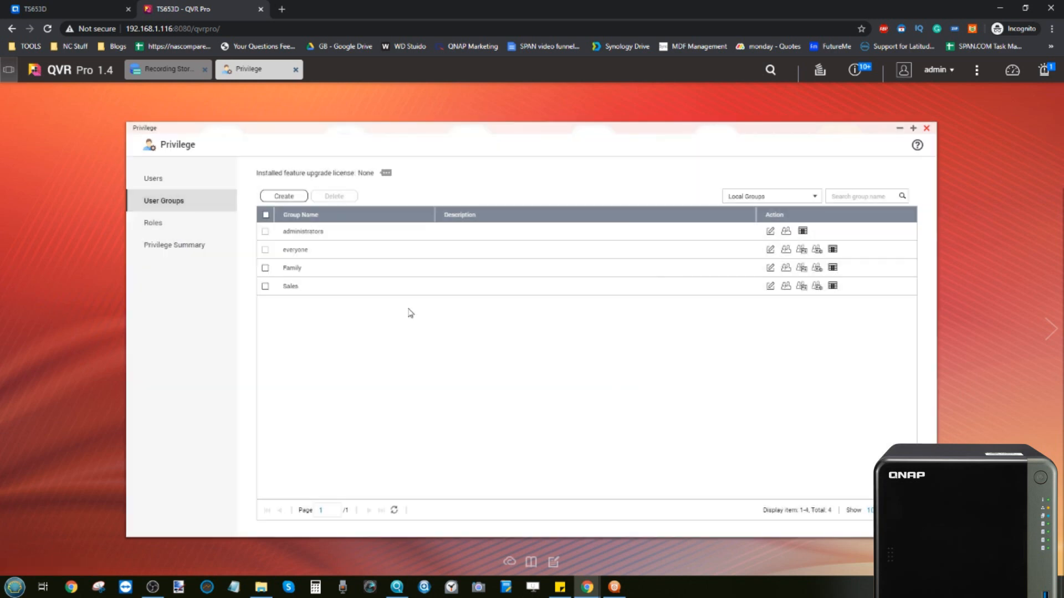
{"action": "left_click", "coordinate": [167, 225]}
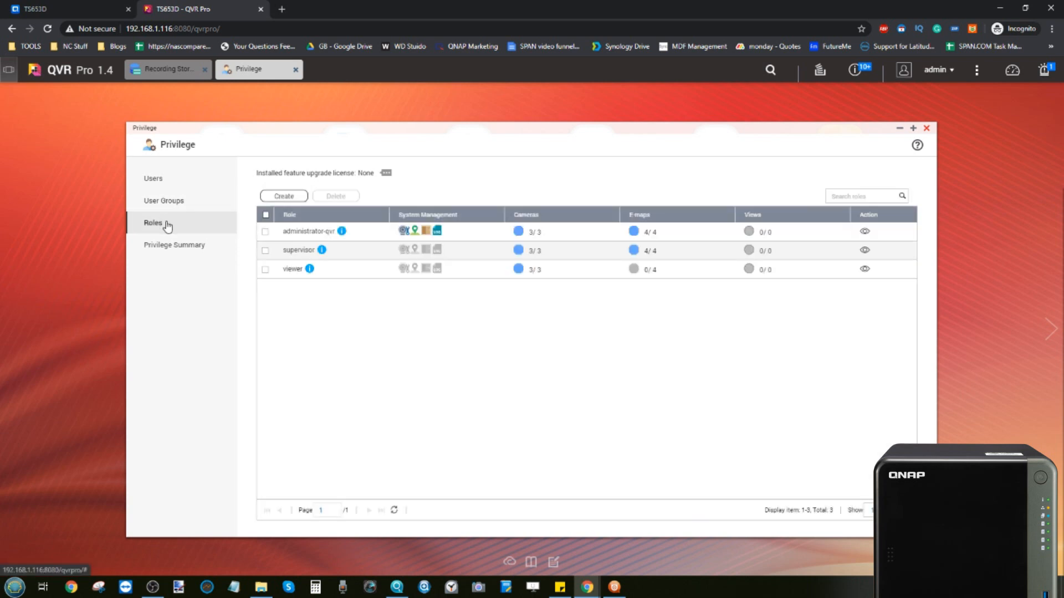
{"action": "left_click", "coordinate": [153, 179]}
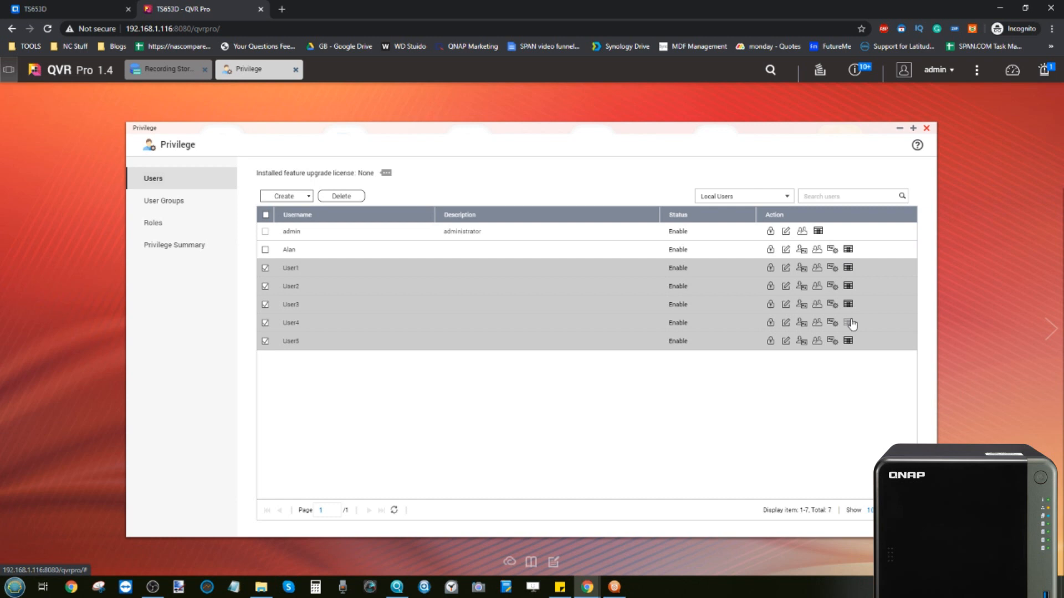
{"action": "left_click", "coordinate": [926, 128]}
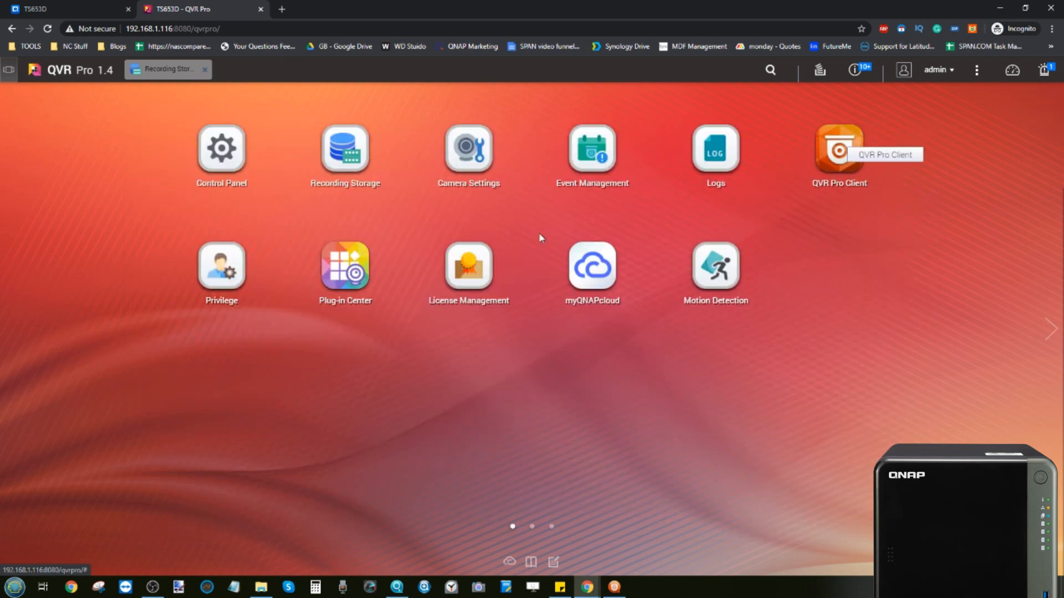
{"action": "left_click", "coordinate": [470, 268]}
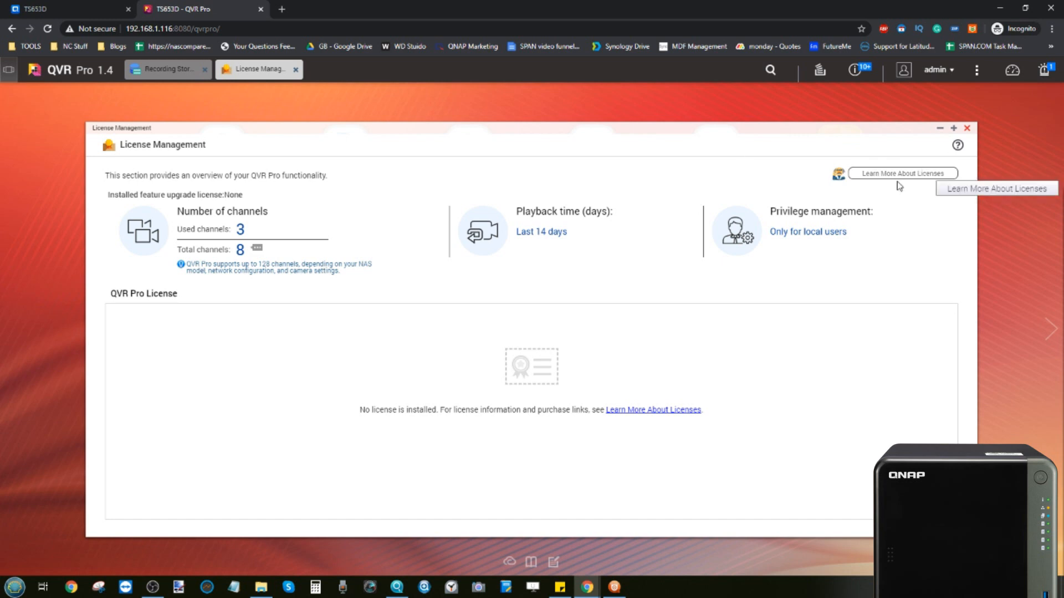
{"action": "left_click", "coordinate": [967, 128]}
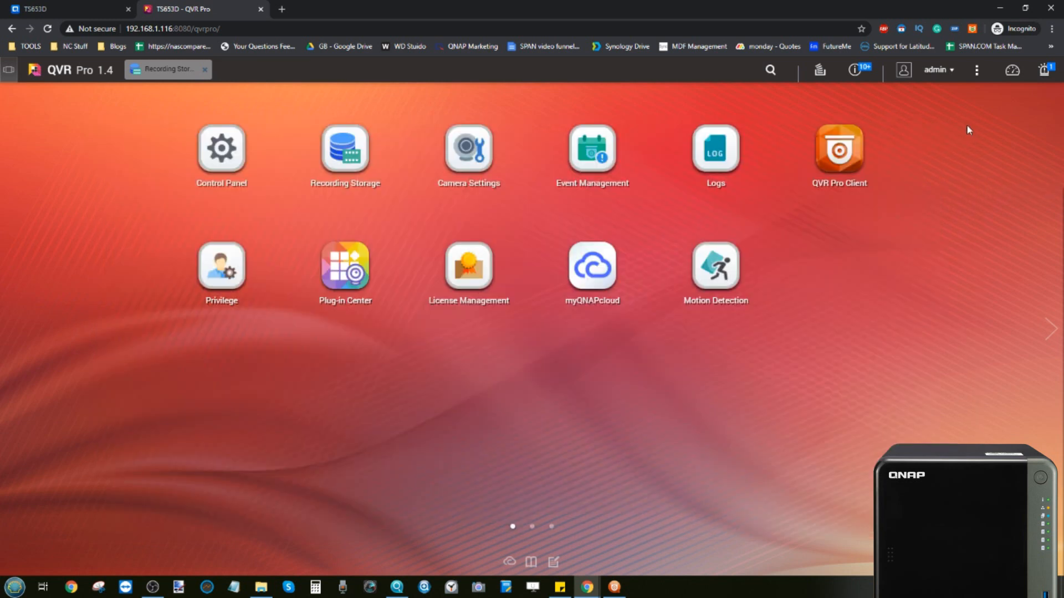
{"action": "left_click", "coordinate": [596, 260]}
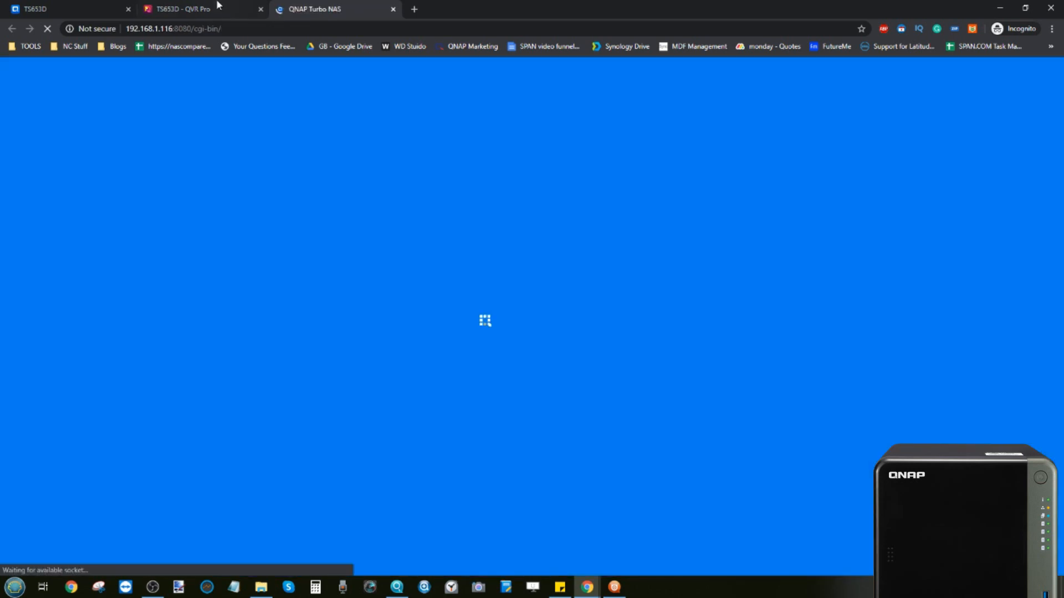
{"action": "left_click", "coordinate": [214, 4]}
{"action": "left_click", "coordinate": [326, 5]}
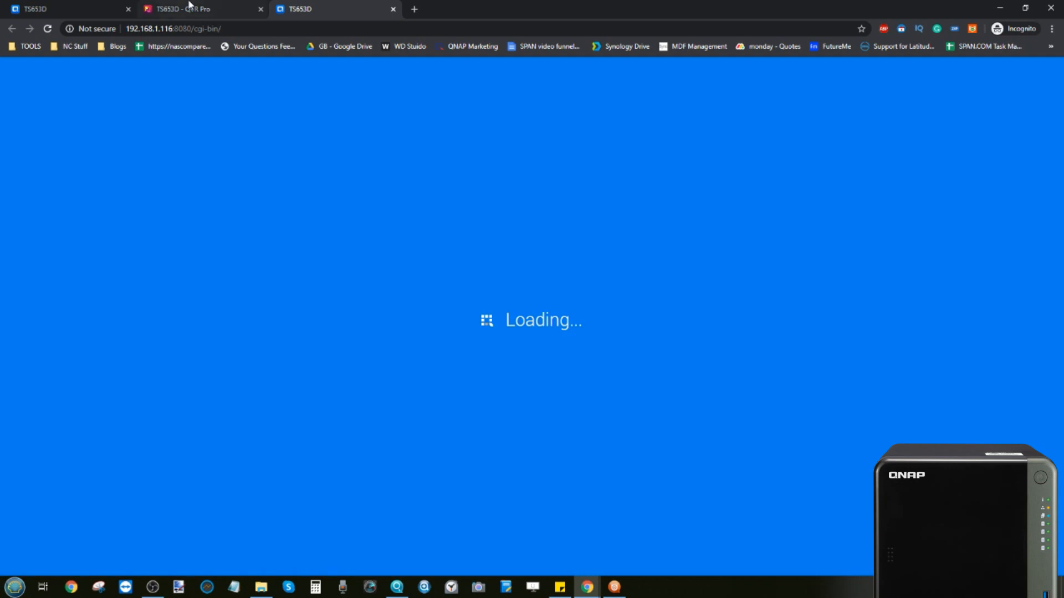
{"action": "left_click", "coordinate": [66, 9]}
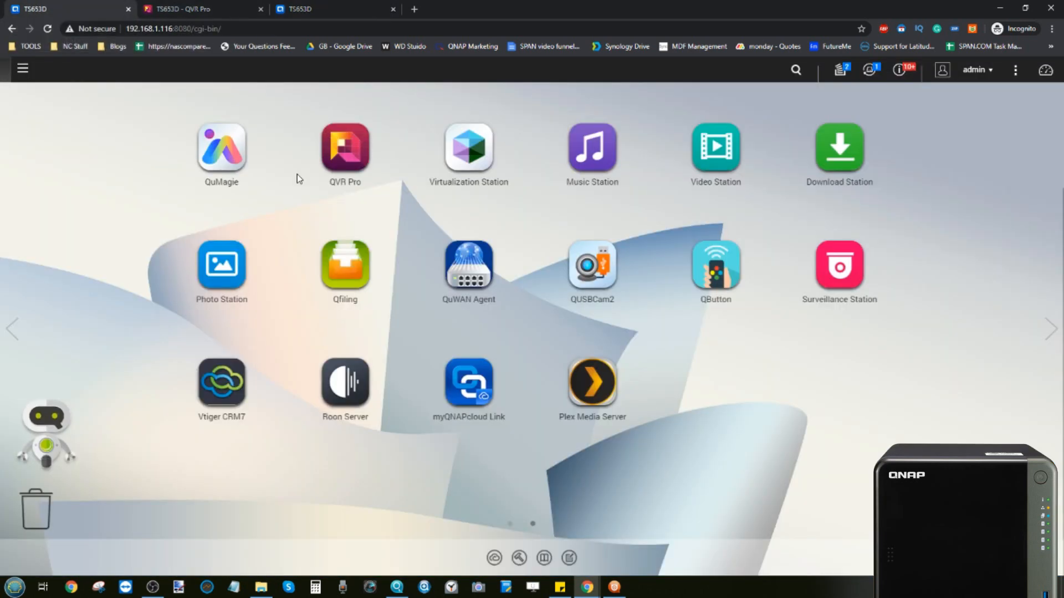
{"action": "left_click", "coordinate": [384, 7]}
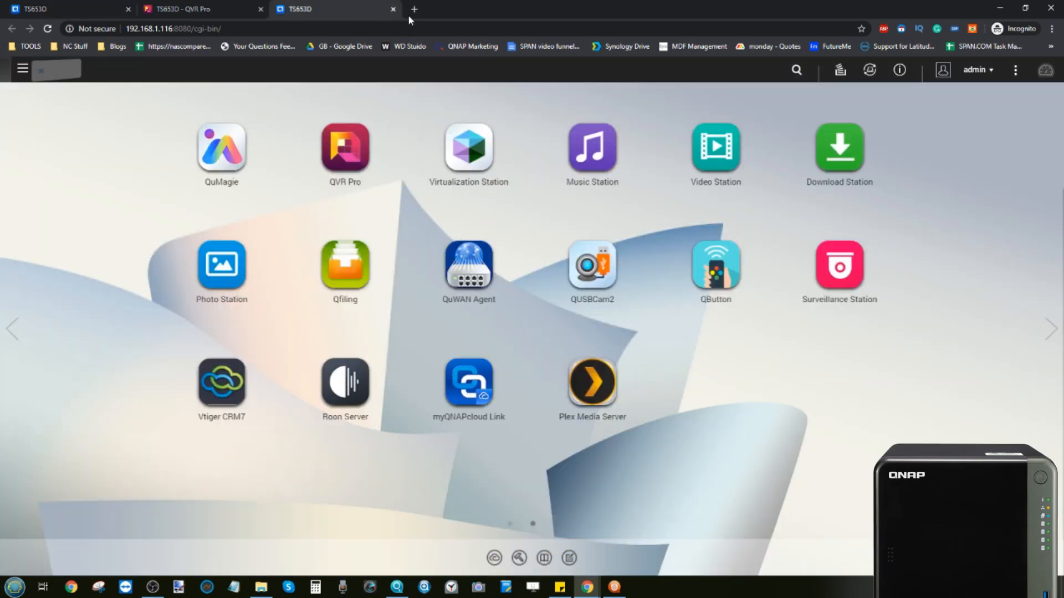
{"action": "left_click", "coordinate": [393, 9]}
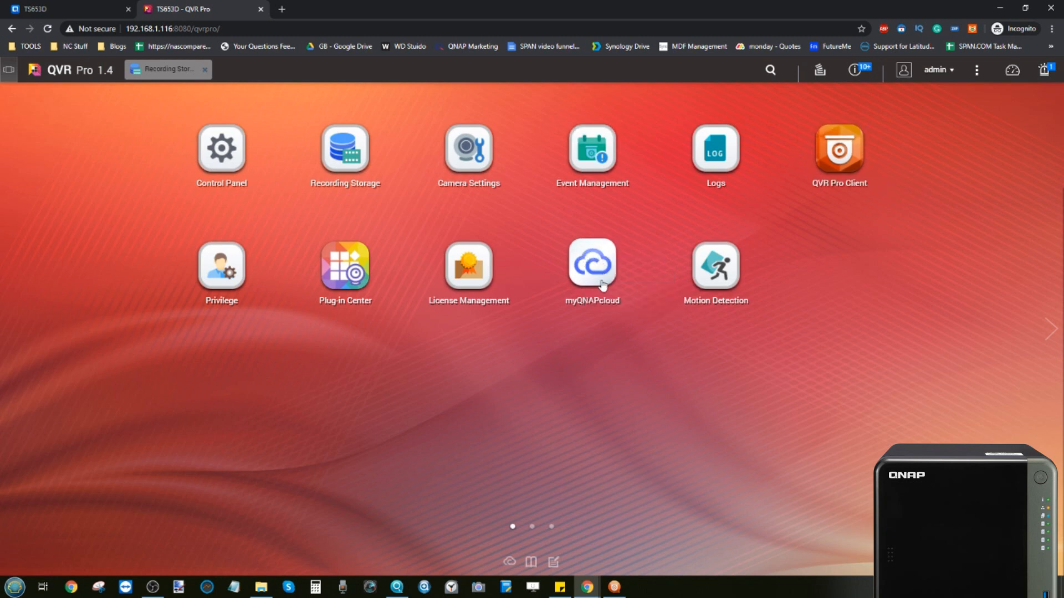
{"action": "left_click", "coordinate": [718, 264]}
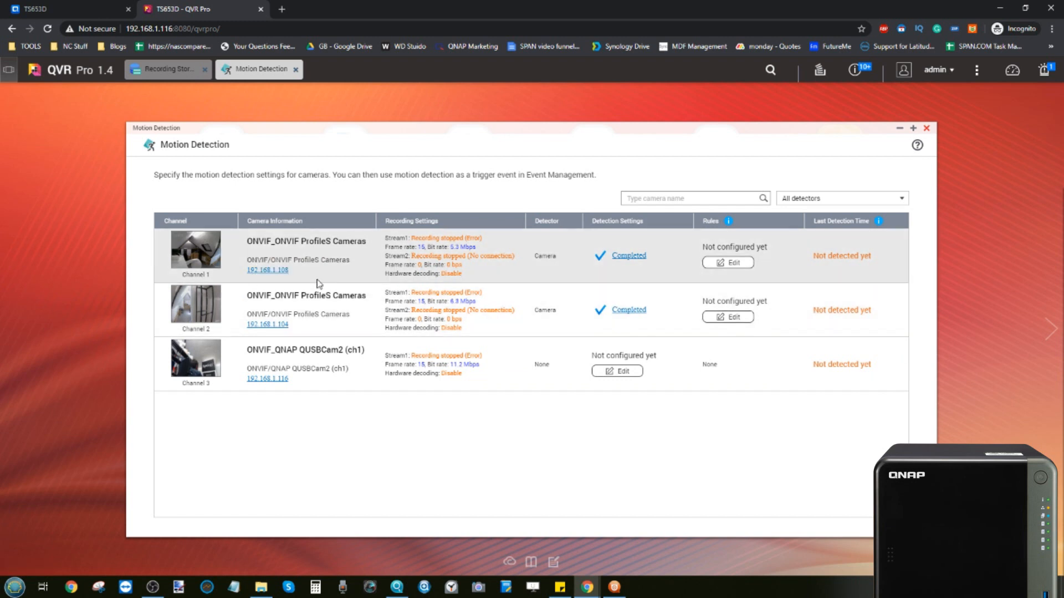
{"action": "left_click", "coordinate": [927, 130]}
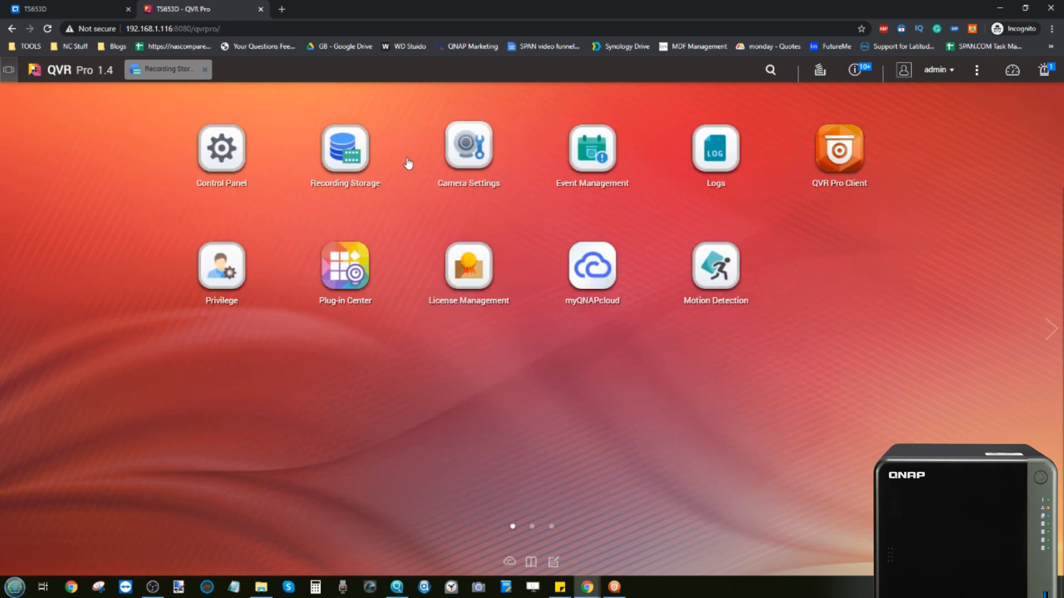
{"action": "left_click", "coordinate": [247, 146]}
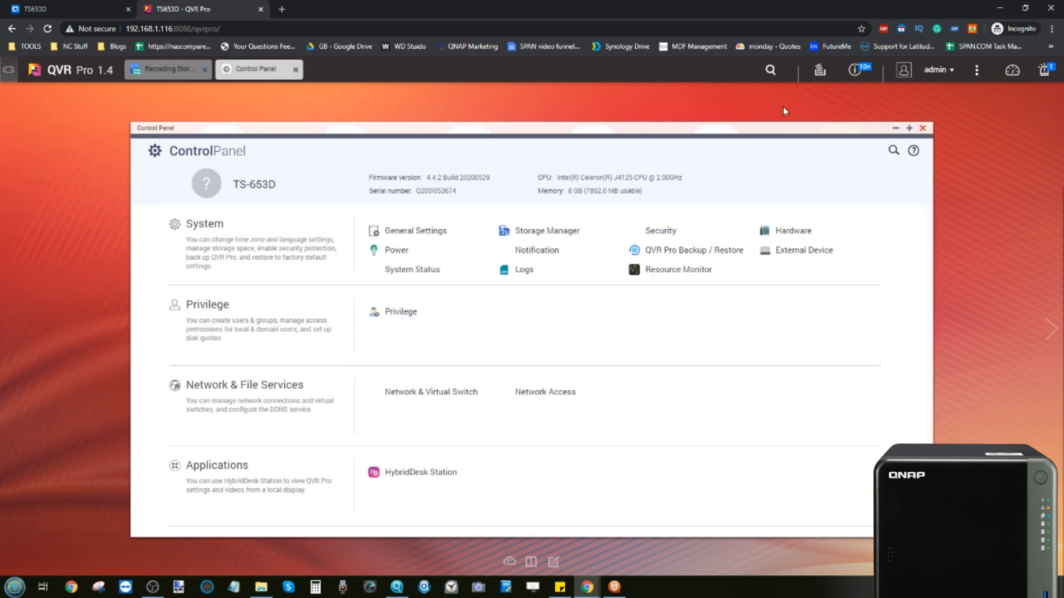
Step: Close Control Panel, switch between the QTS and QVR Pro tabs, and launch QVR Pro Client
{"action": "left_click", "coordinate": [923, 128]}
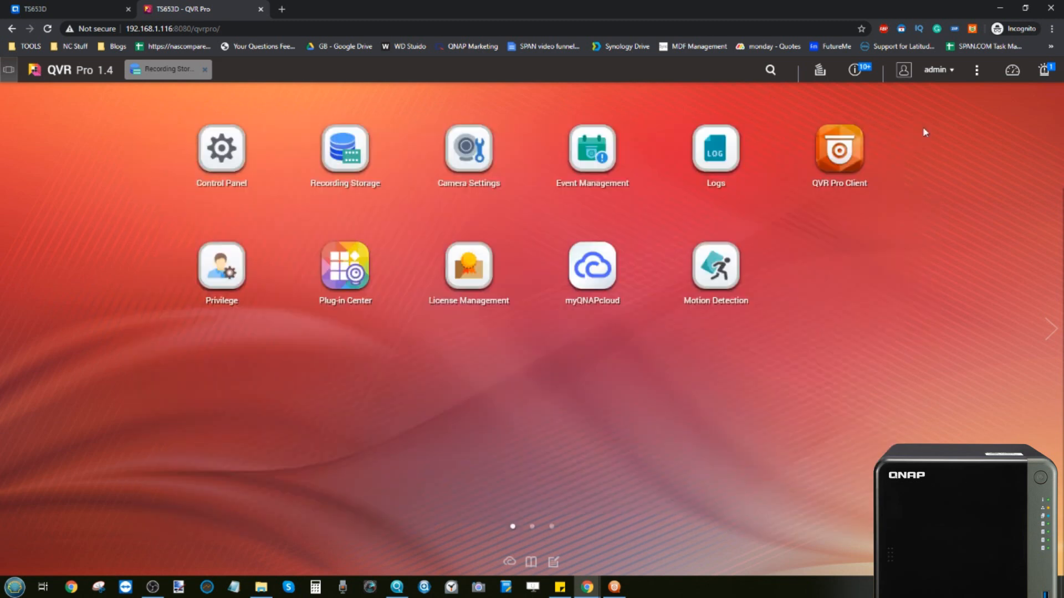
{"action": "left_click", "coordinate": [61, 9]}
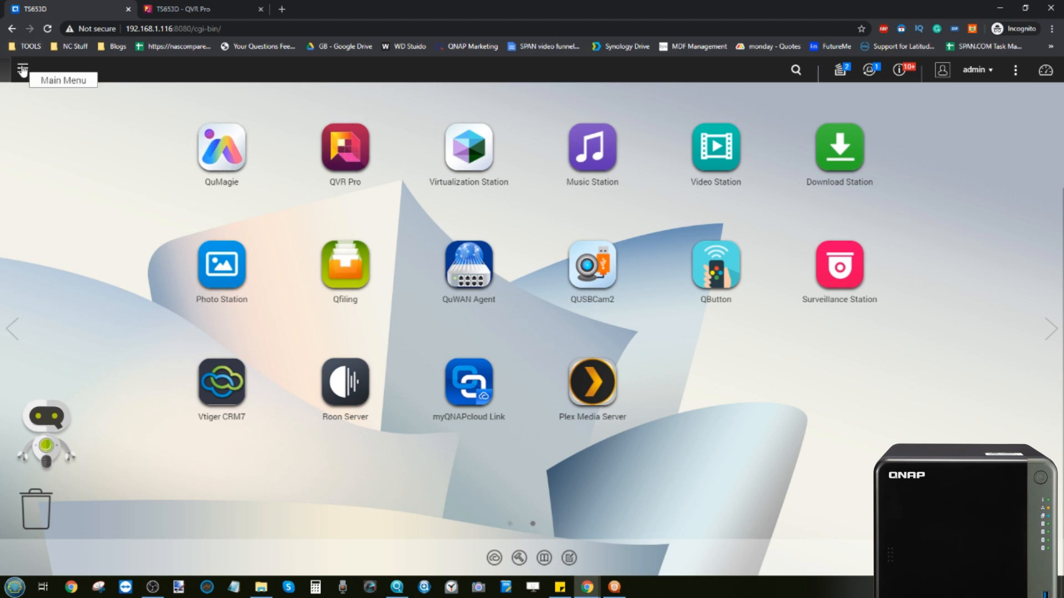
{"action": "left_click", "coordinate": [248, 5]}
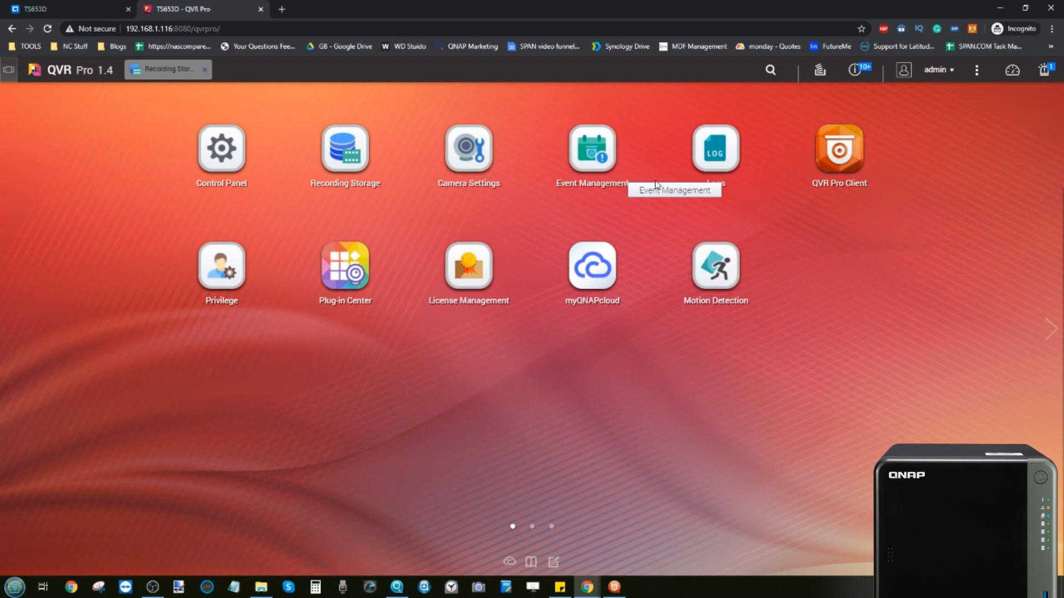
{"action": "left_click", "coordinate": [837, 152]}
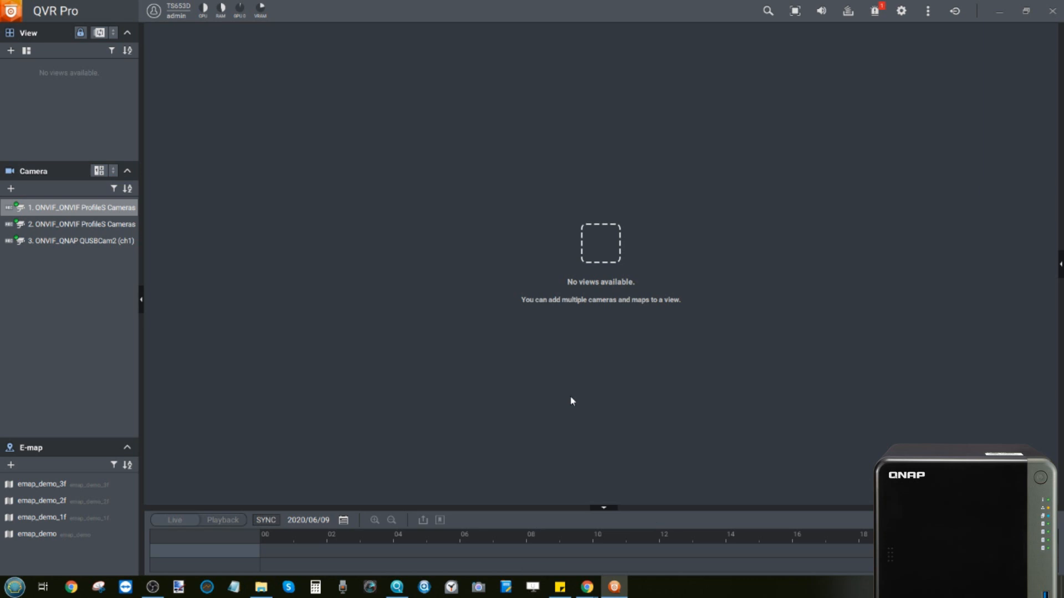
Step: Drag camera 1, camera 2 and the QUSBCam2 webcam into the empty view as a live grid
{"action": "left_click", "coordinate": [90, 240]}
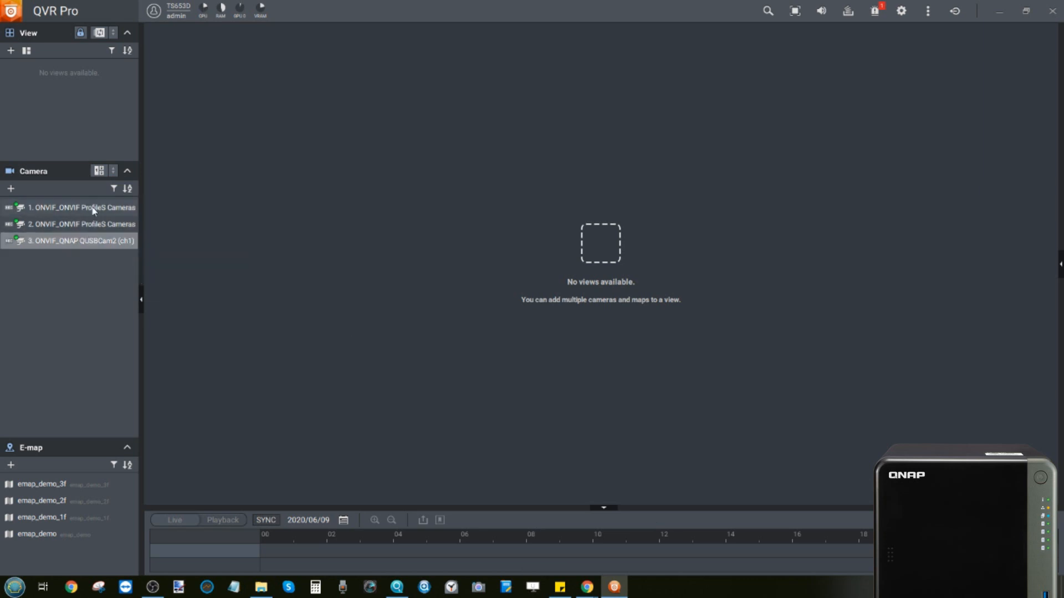
{"action": "left_click_drag", "start_coordinate": [95, 210], "coordinate": [262, 148]}
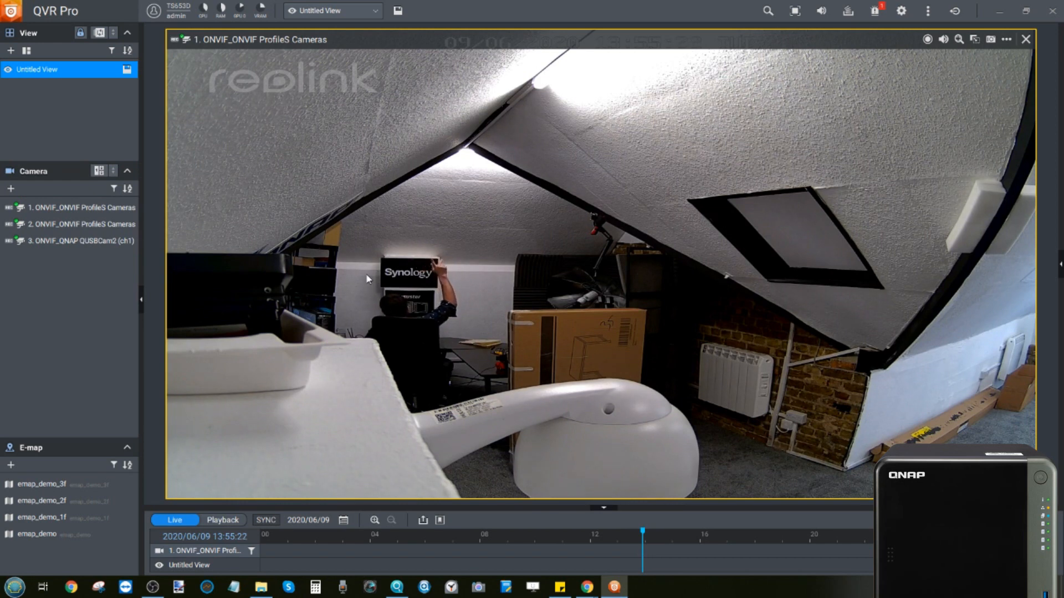
{"action": "left_click_drag", "start_coordinate": [122, 239], "coordinate": [334, 255]}
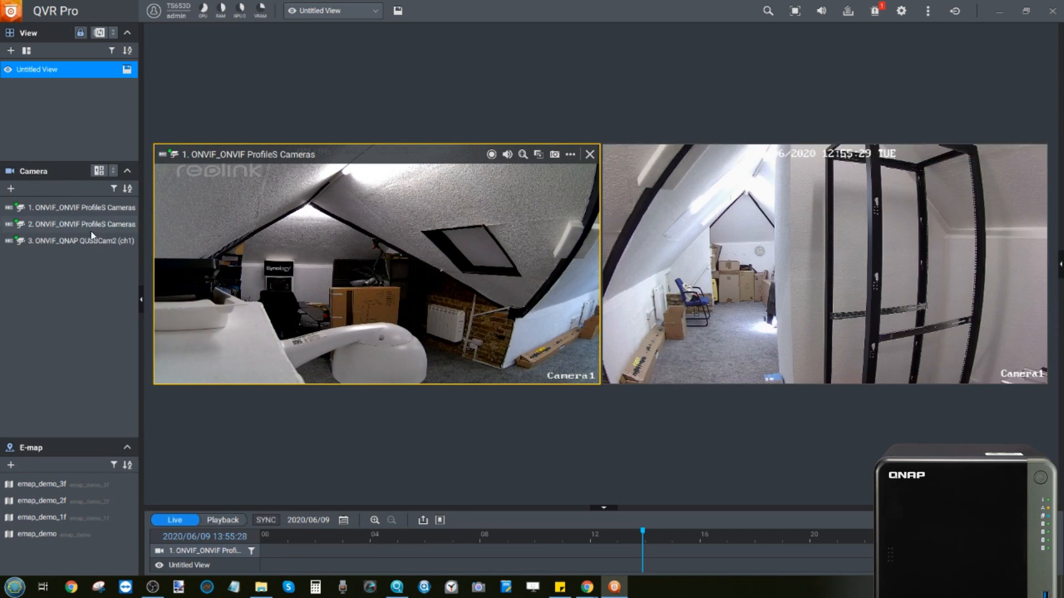
{"action": "left_click_drag", "start_coordinate": [90, 240], "coordinate": [363, 417]}
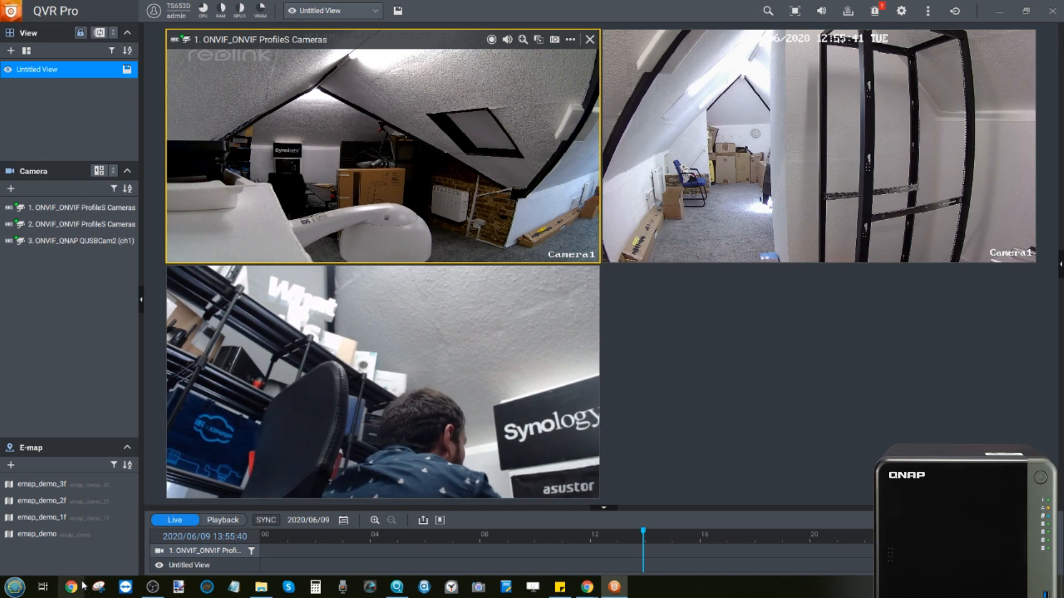
{"action": "left_click", "coordinate": [153, 588]}
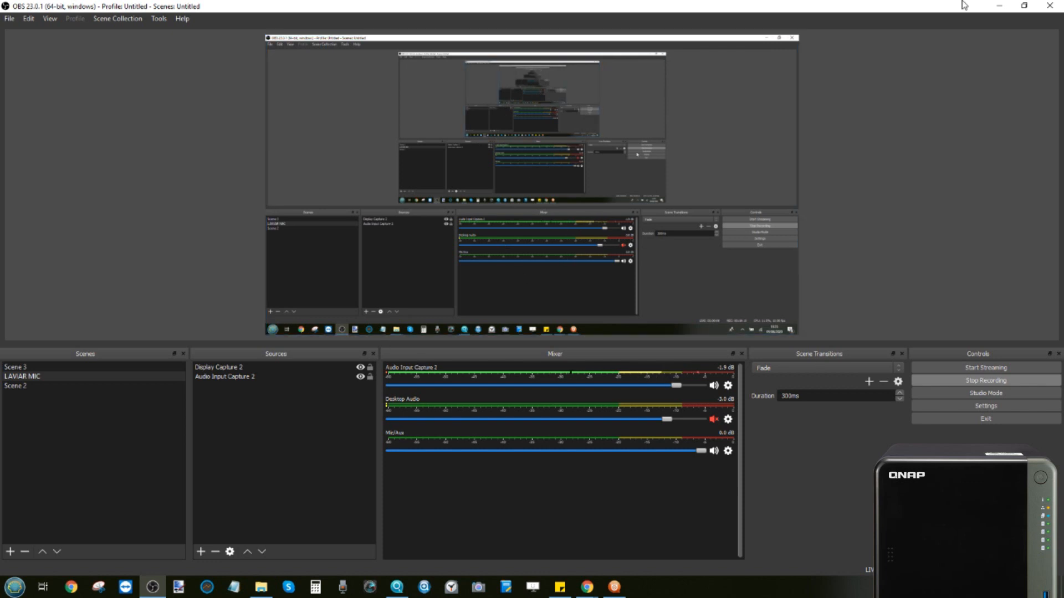
{"action": "left_click", "coordinate": [999, 5]}
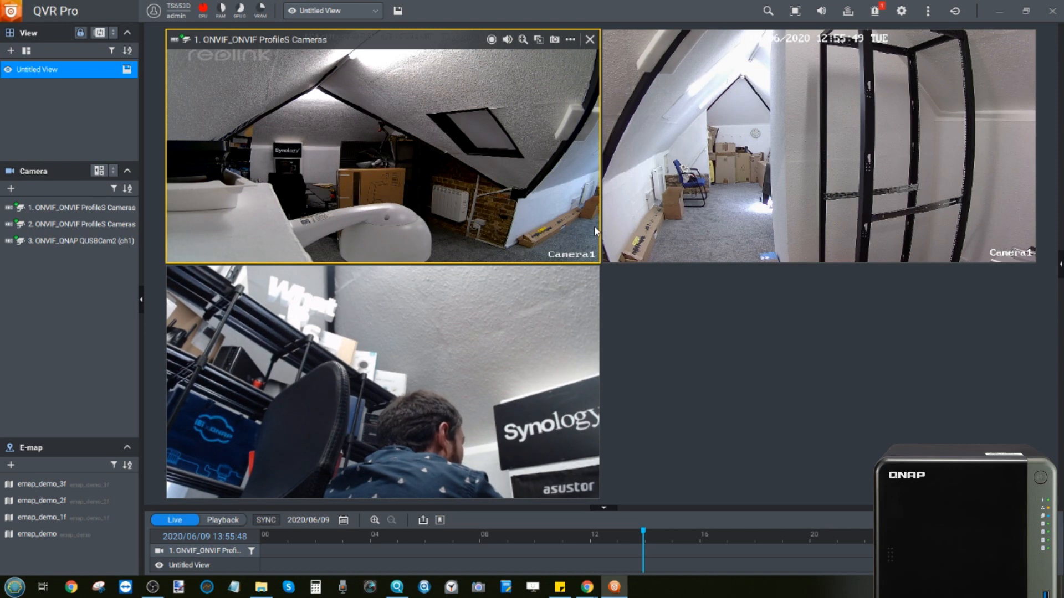
{"action": "left_click", "coordinate": [490, 40]}
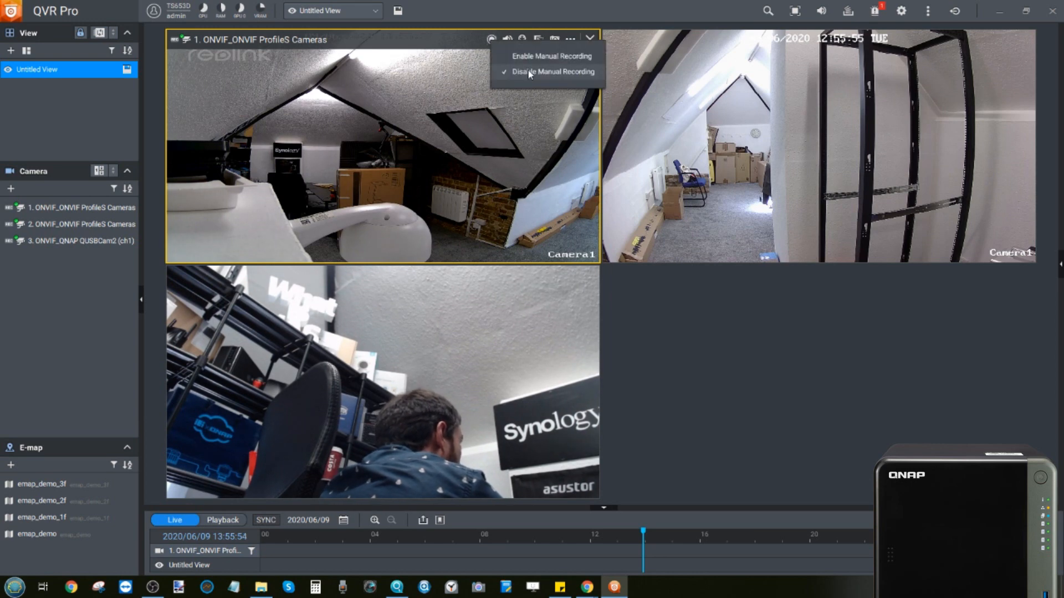
{"action": "left_click", "coordinate": [539, 53]}
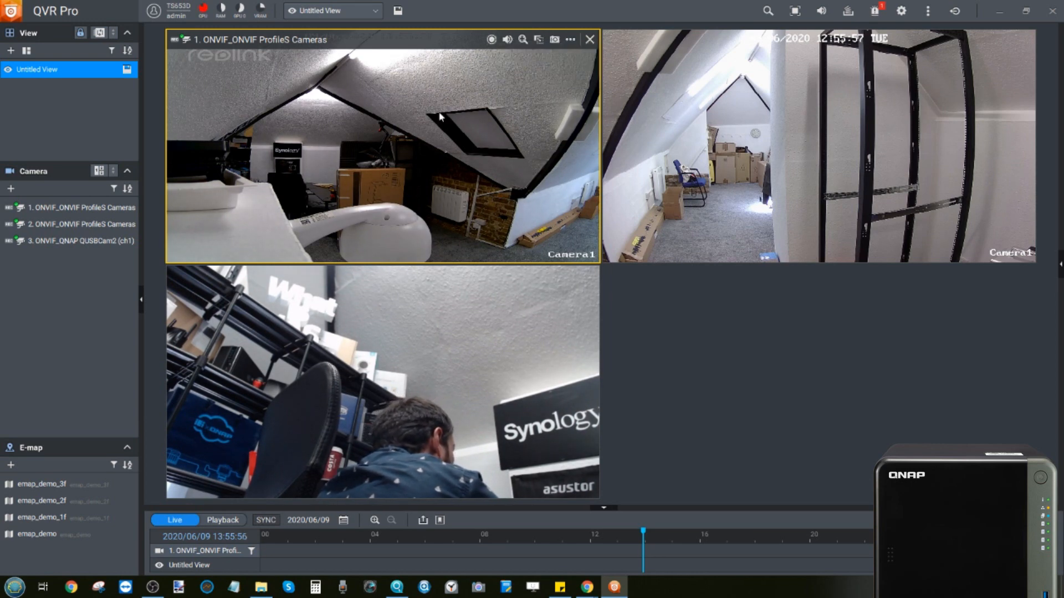
{"action": "left_click", "coordinate": [492, 40]}
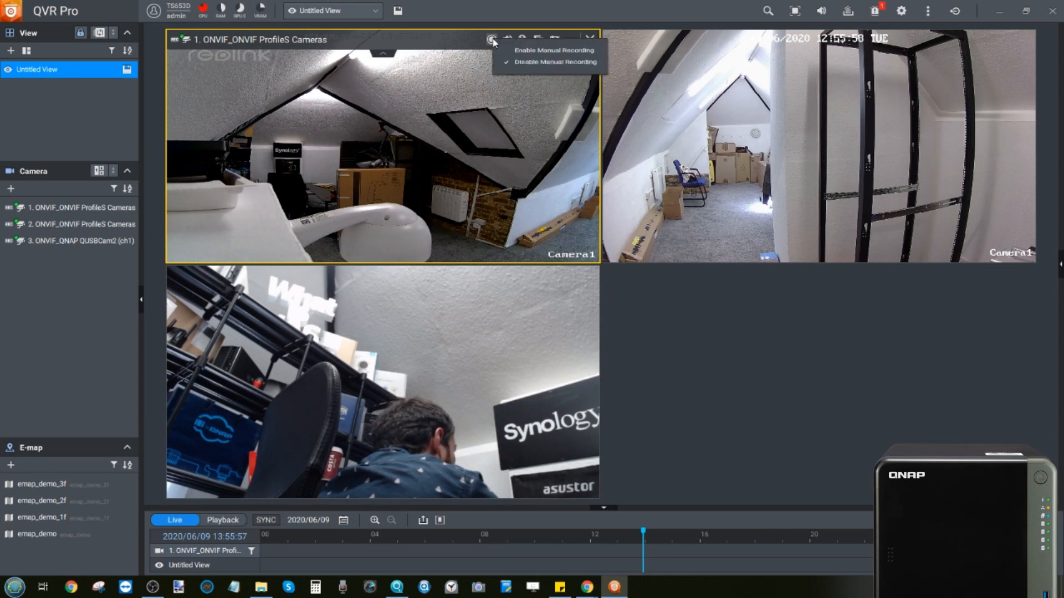
{"action": "left_click", "coordinate": [536, 60]}
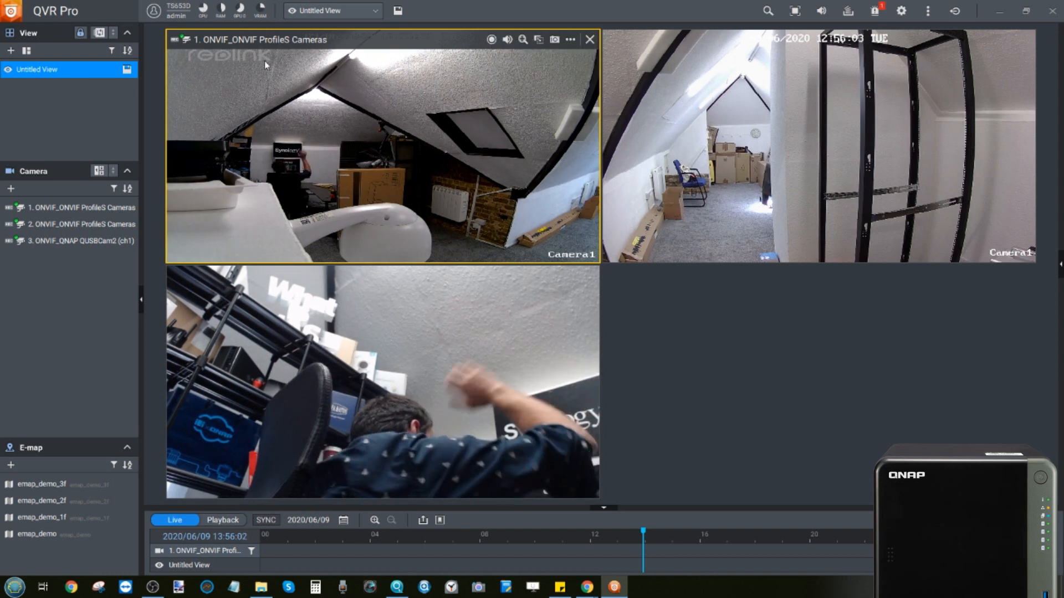
{"action": "left_click", "coordinate": [525, 41]}
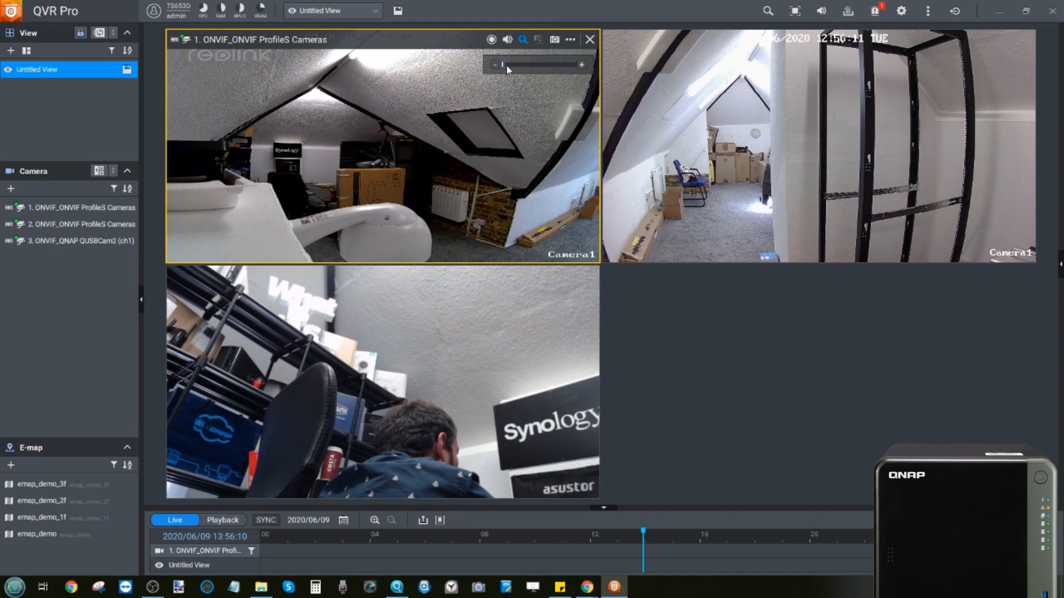
{"action": "mouse_move", "coordinate": [504, 66]}
{"action": "left_mouse_down"}
{"action": "mouse_move", "coordinate": [515, 65]}
{"action": "mouse_move", "coordinate": [487, 66]}
{"action": "left_mouse_up"}
{"action": "left_click", "coordinate": [522, 40]}
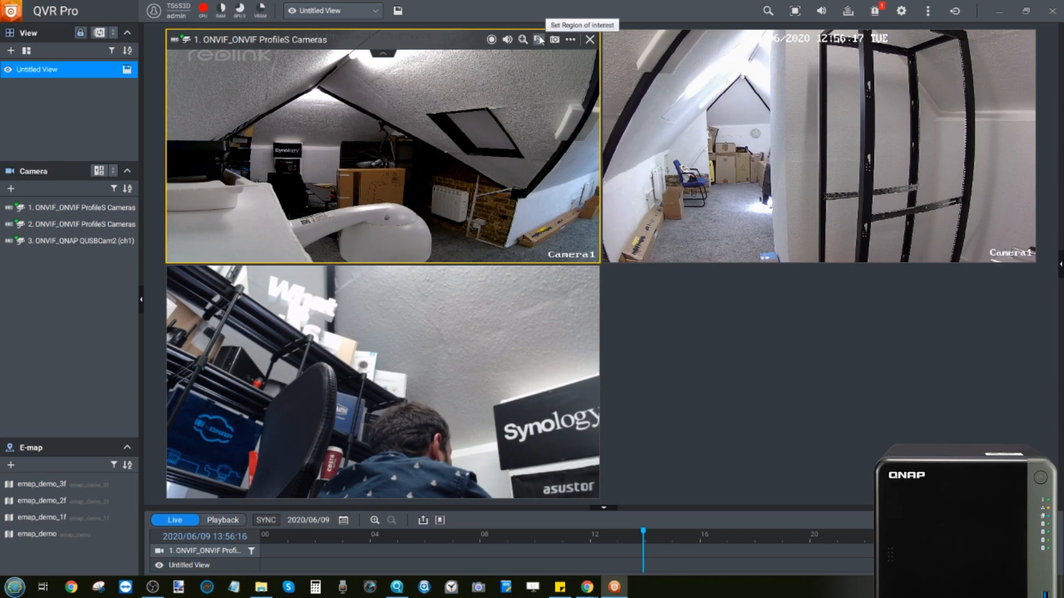
Step: Add region-of-interest boxes on camera 1 and camera 2, positioning each region
{"action": "left_click", "coordinate": [538, 40]}
{"action": "left_click_drag", "start_coordinate": [384, 115], "coordinate": [364, 164]}
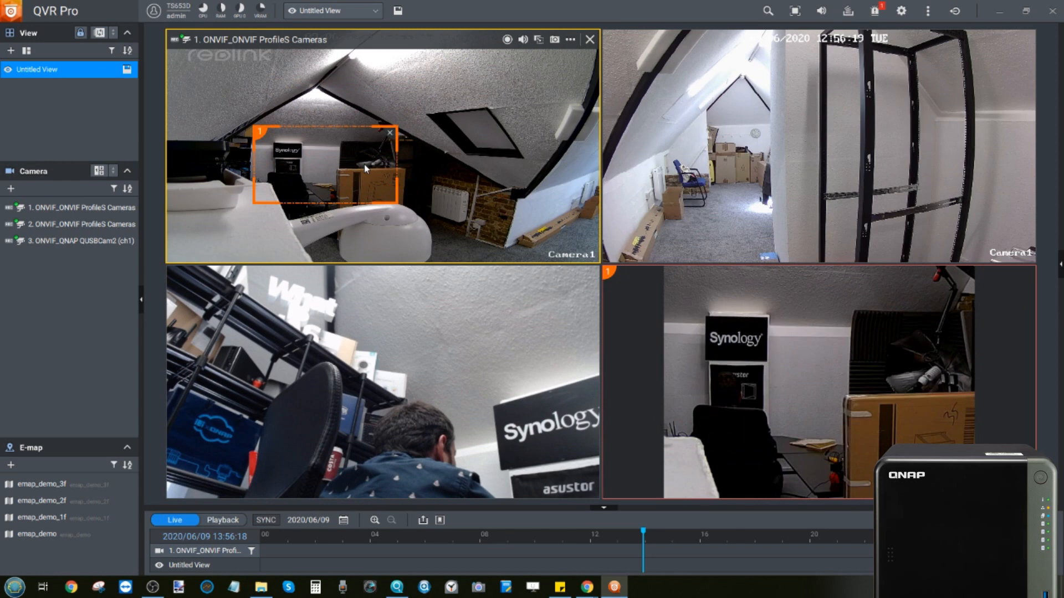
{"action": "left_click_drag", "start_coordinate": [364, 164], "coordinate": [377, 171]}
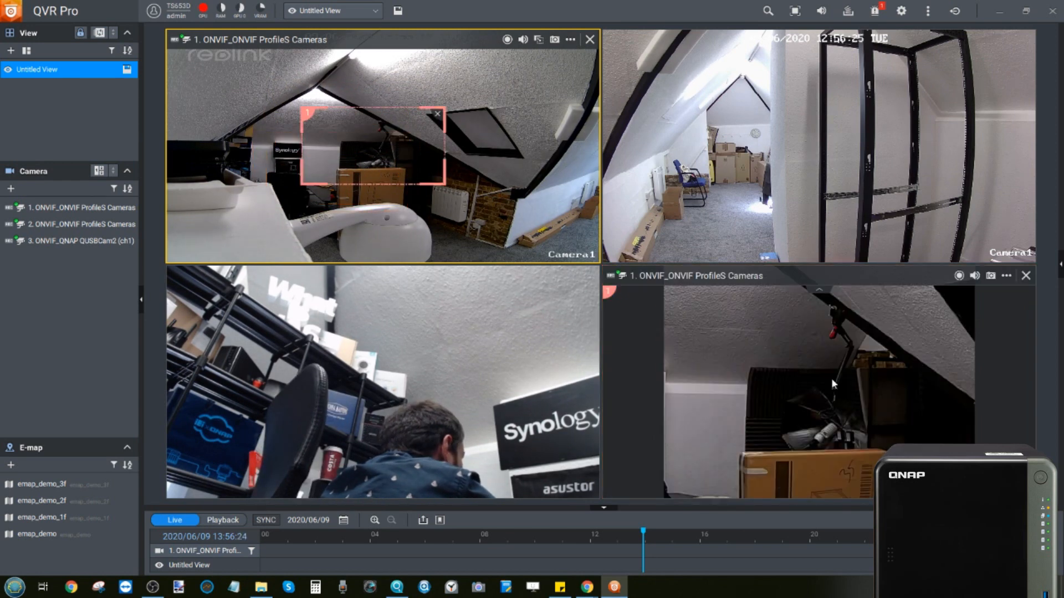
{"action": "left_click", "coordinate": [821, 146]}
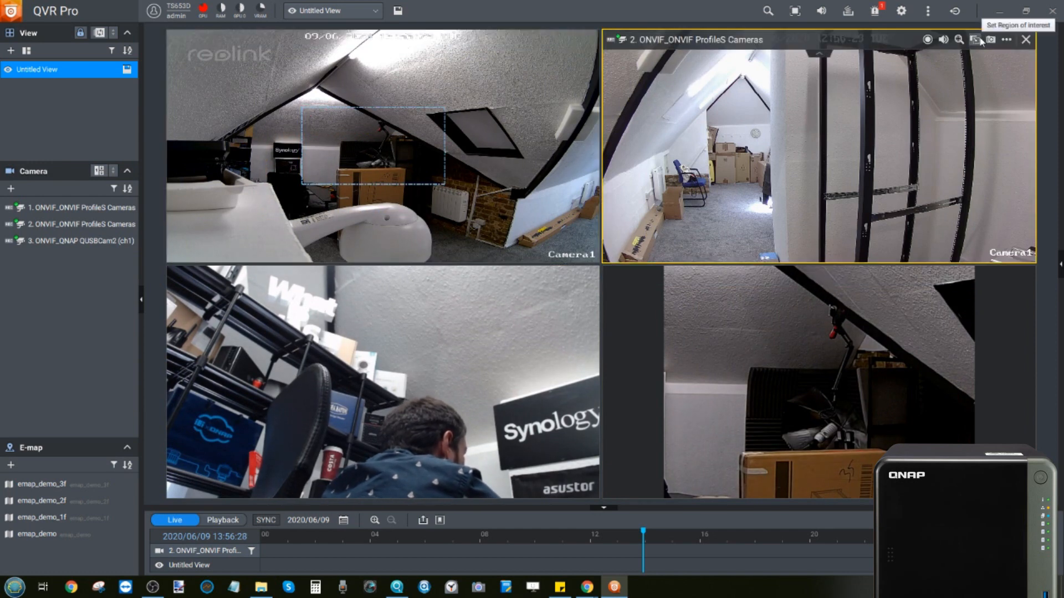
{"action": "left_click", "coordinate": [959, 39]}
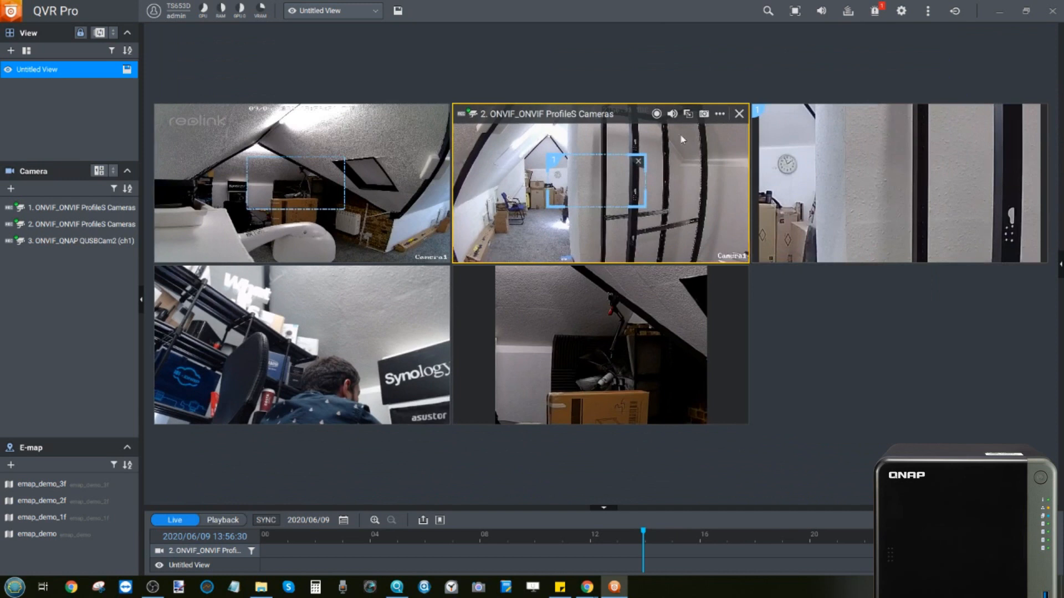
{"action": "left_click_drag", "start_coordinate": [588, 174], "coordinate": [511, 198]}
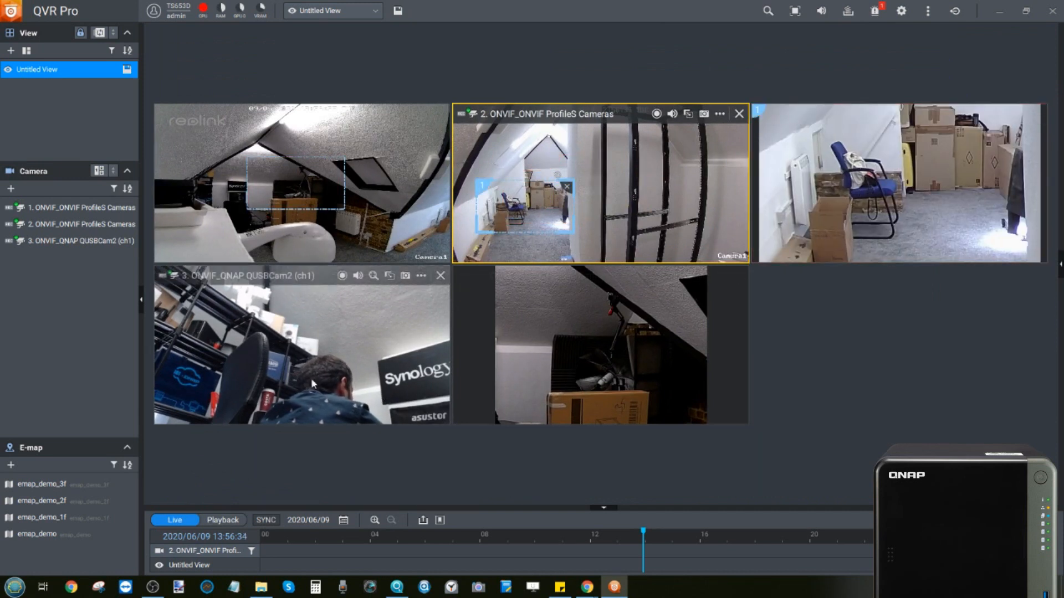
Step: Frame camera 3's digital zoom on the QNAP sign, then open and dismiss camera 2's options
{"action": "left_click", "coordinate": [390, 276]}
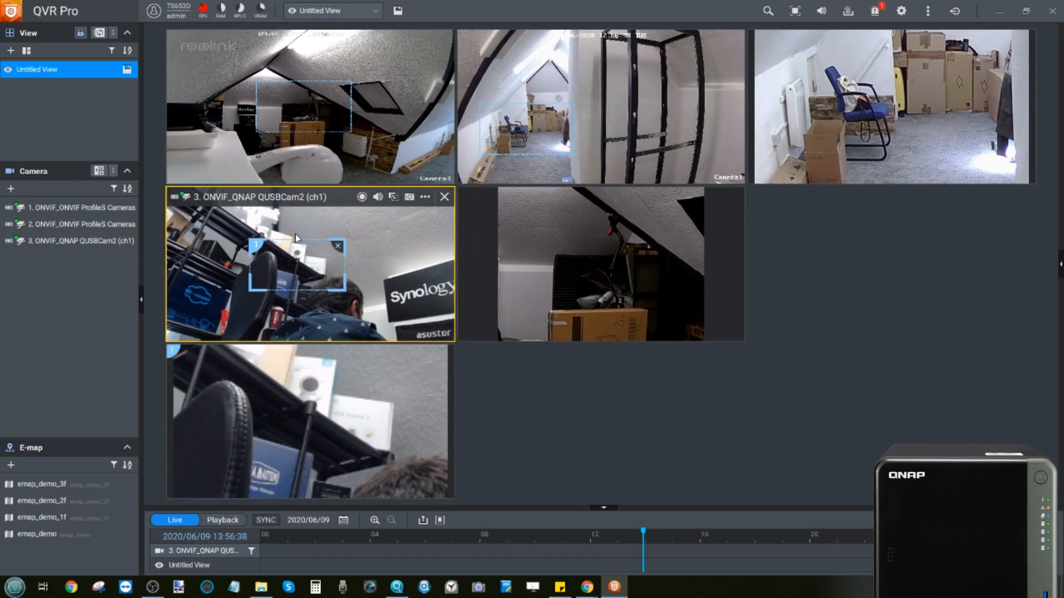
{"action": "left_click_drag", "start_coordinate": [294, 234], "coordinate": [213, 265]}
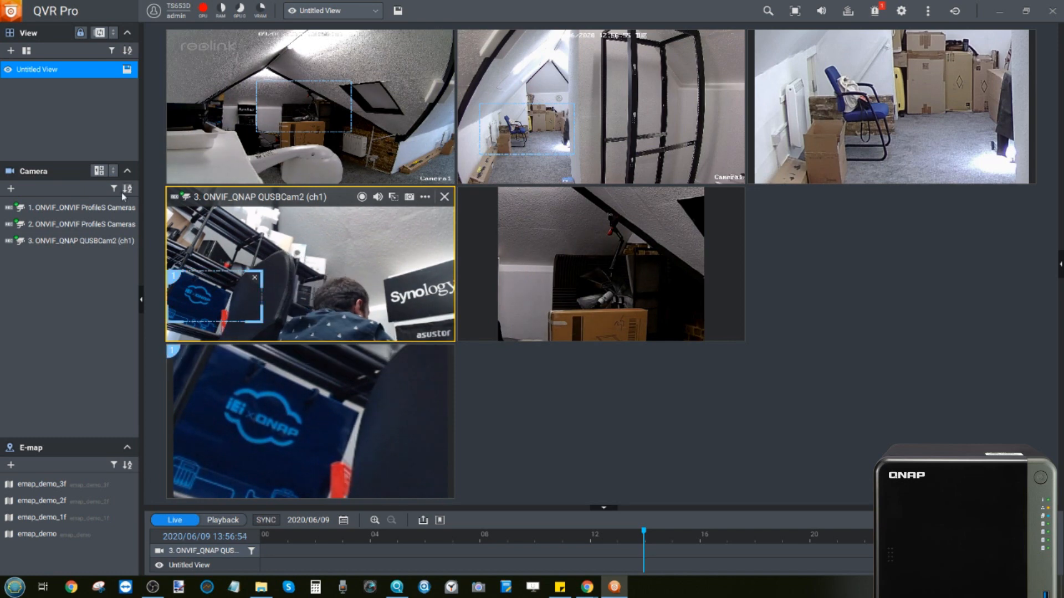
{"action": "mouse_move", "coordinate": [82, 221]}
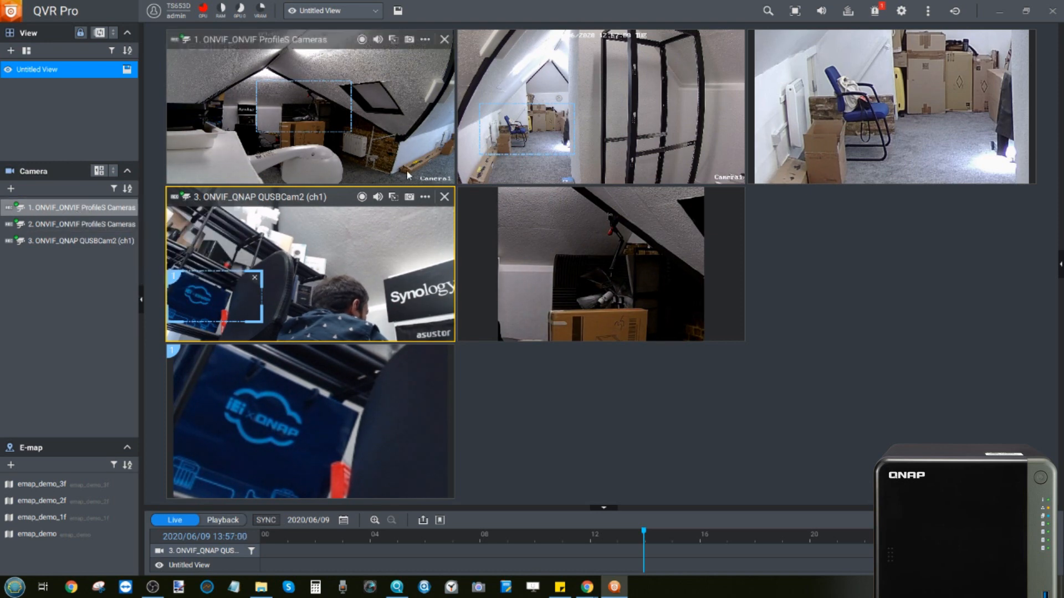
{"action": "left_click", "coordinate": [627, 101]}
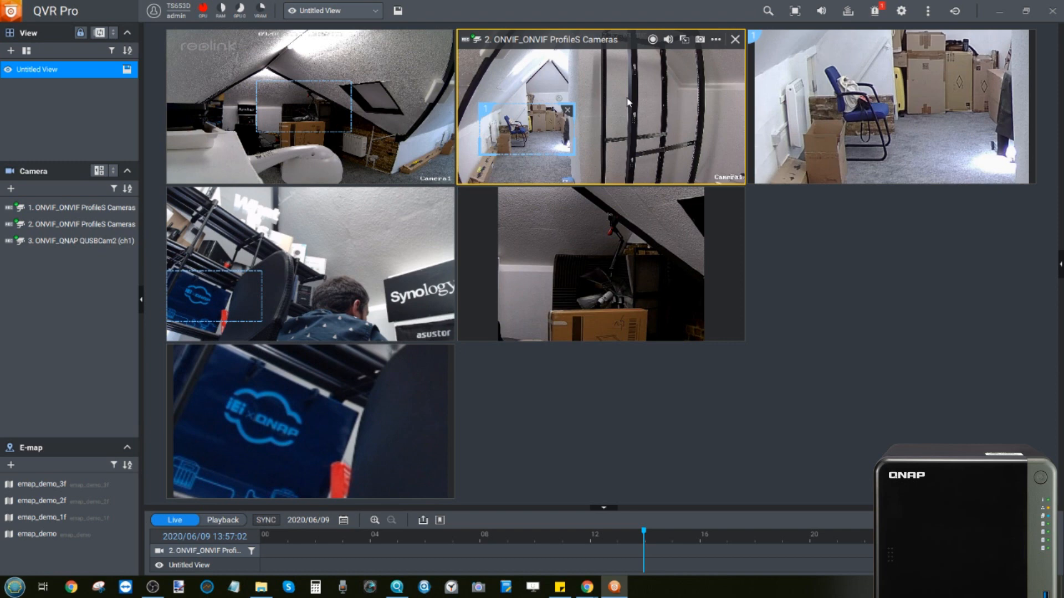
{"action": "left_click", "coordinate": [714, 40]}
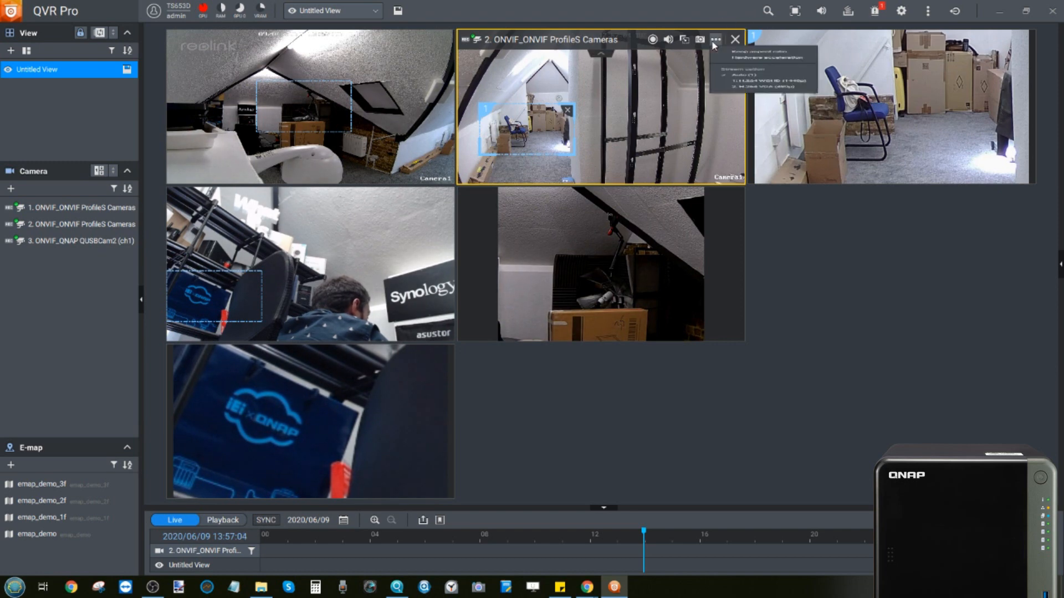
{"action": "left_click", "coordinate": [717, 39]}
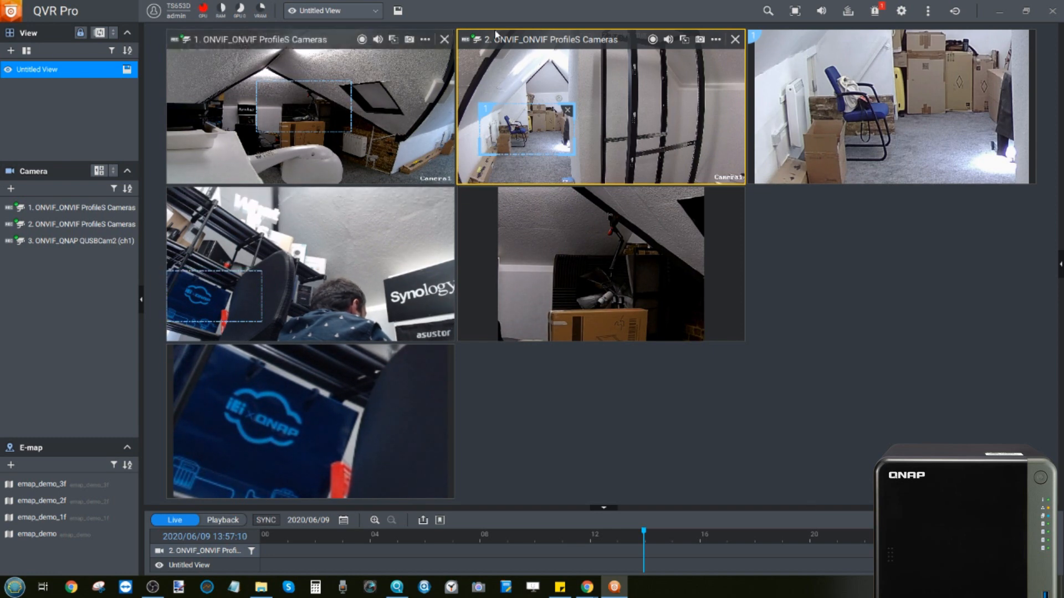
Step: Maximise camera 2's tile, try Playback (no recordings), and return to its live feed
{"action": "double_click", "coordinate": [655, 71]}
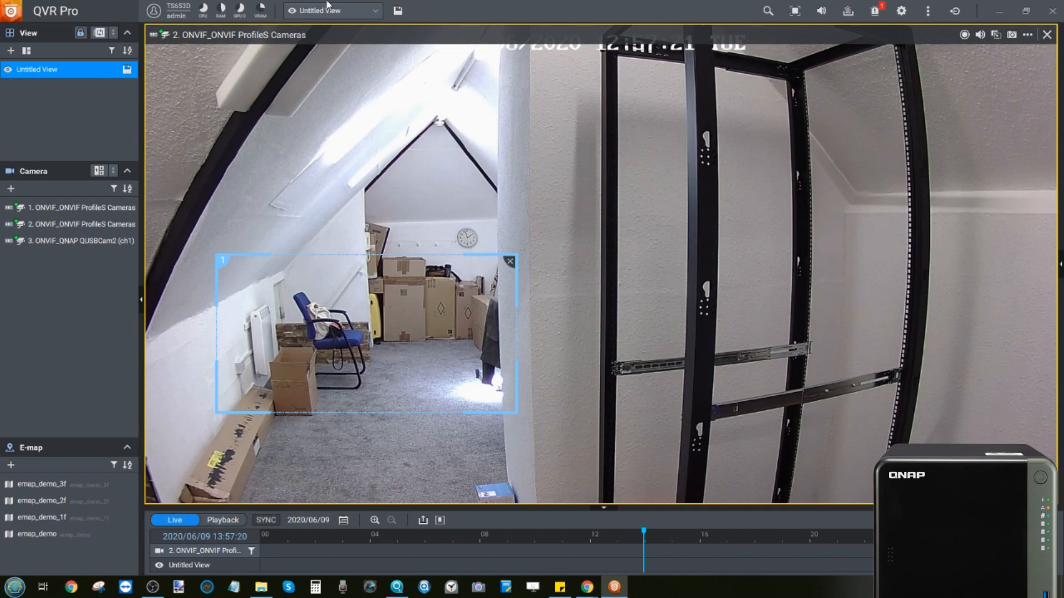
{"action": "mouse_move", "coordinate": [217, 15]}
{"action": "left_click", "coordinate": [231, 521]}
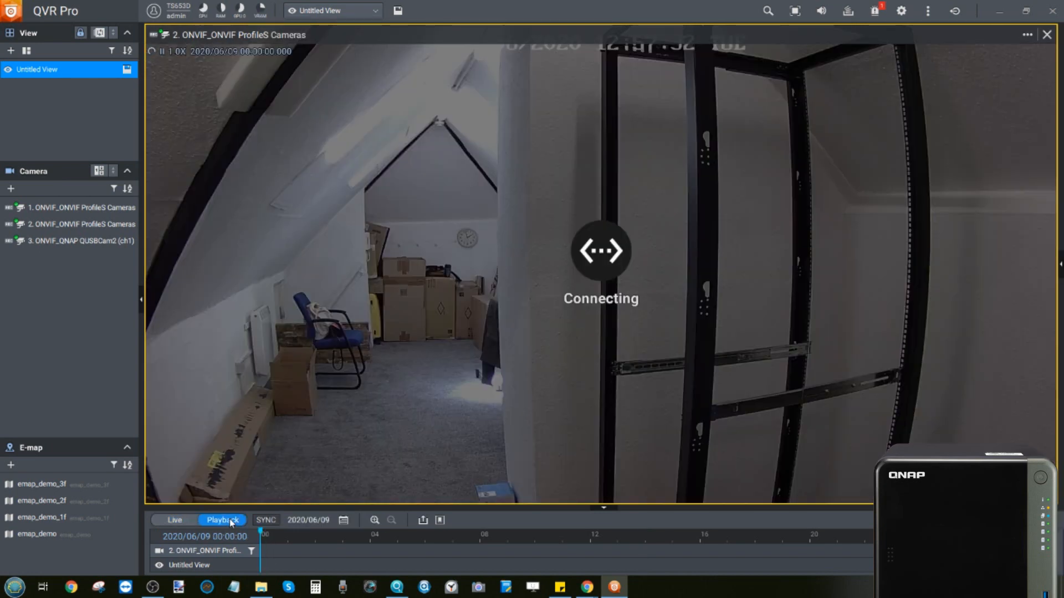
{"action": "left_click", "coordinate": [175, 521]}
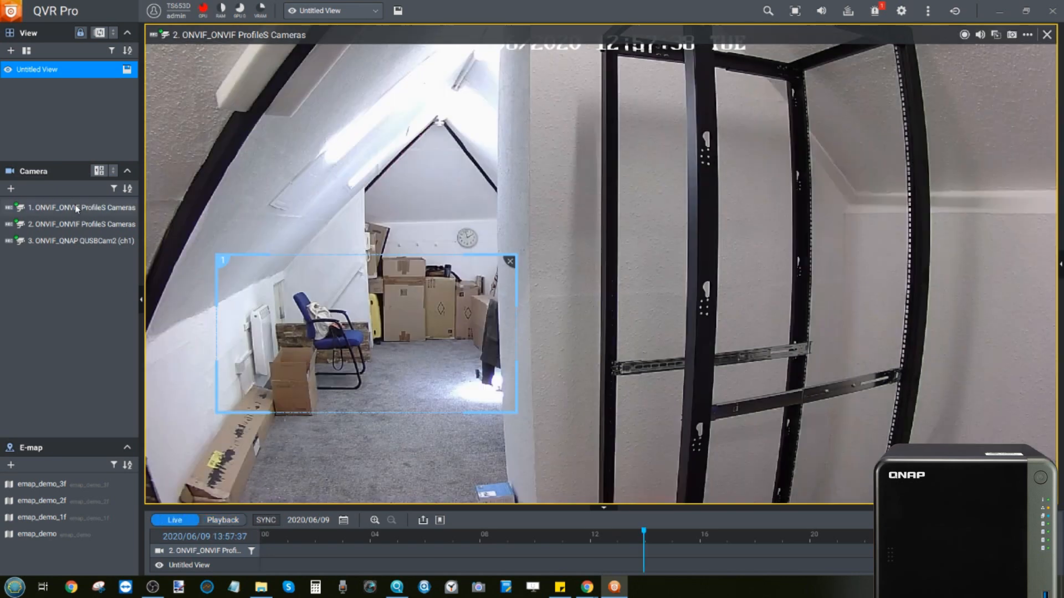
{"action": "mouse_move", "coordinate": [76, 209]}
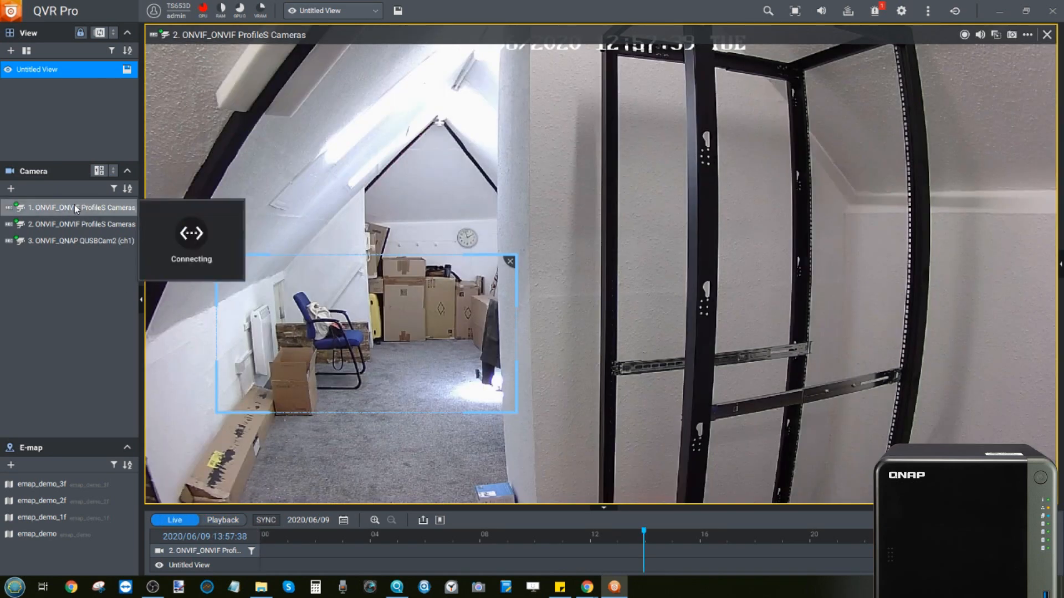
{"action": "left_click", "coordinate": [98, 171]}
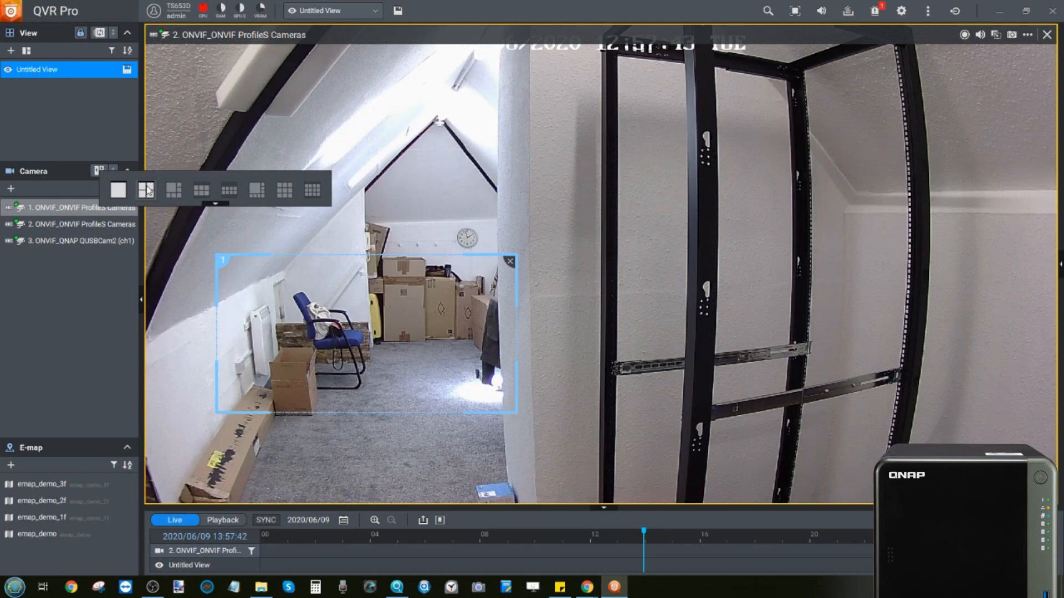
Step: Switch to the 4-channel layout, select emap_demo_3f, and toggle hardware acceleration on camera 1
{"action": "left_click", "coordinate": [202, 191]}
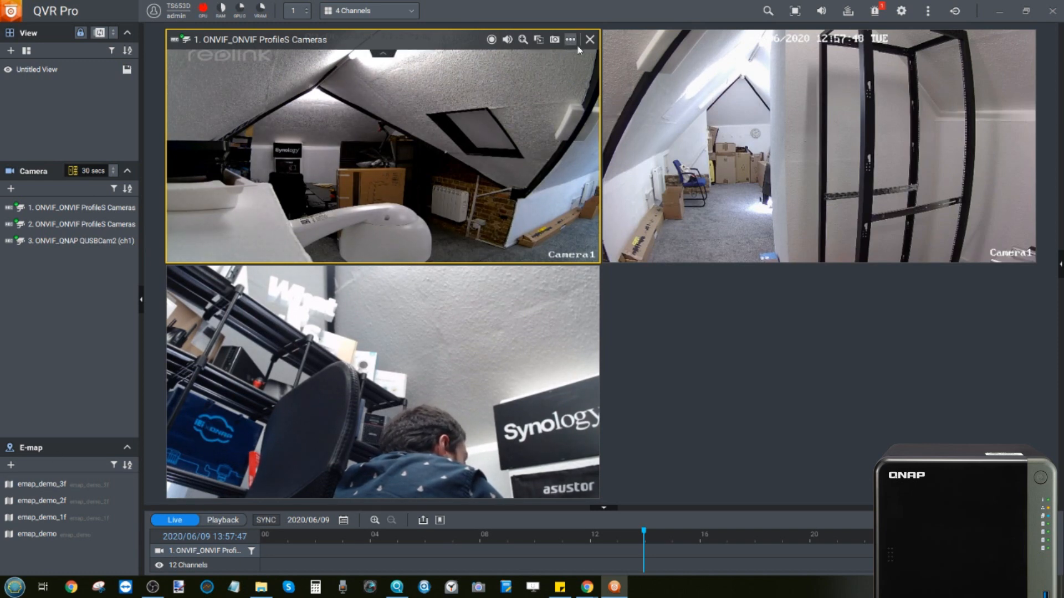
{"action": "left_click", "coordinate": [48, 485]}
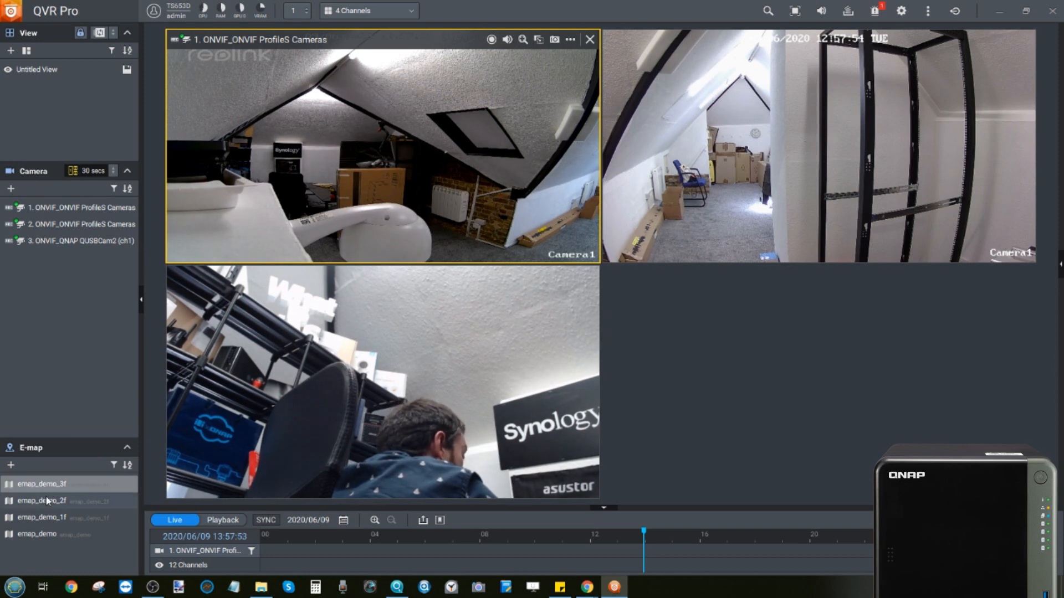
{"action": "mouse_move", "coordinate": [221, 278]}
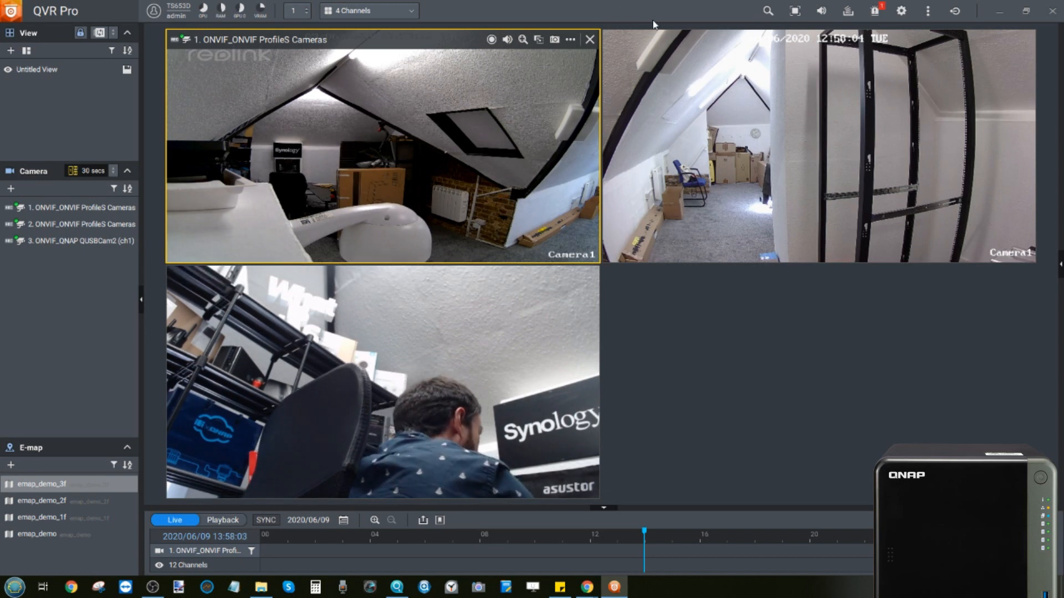
{"action": "left_click", "coordinate": [570, 39]}
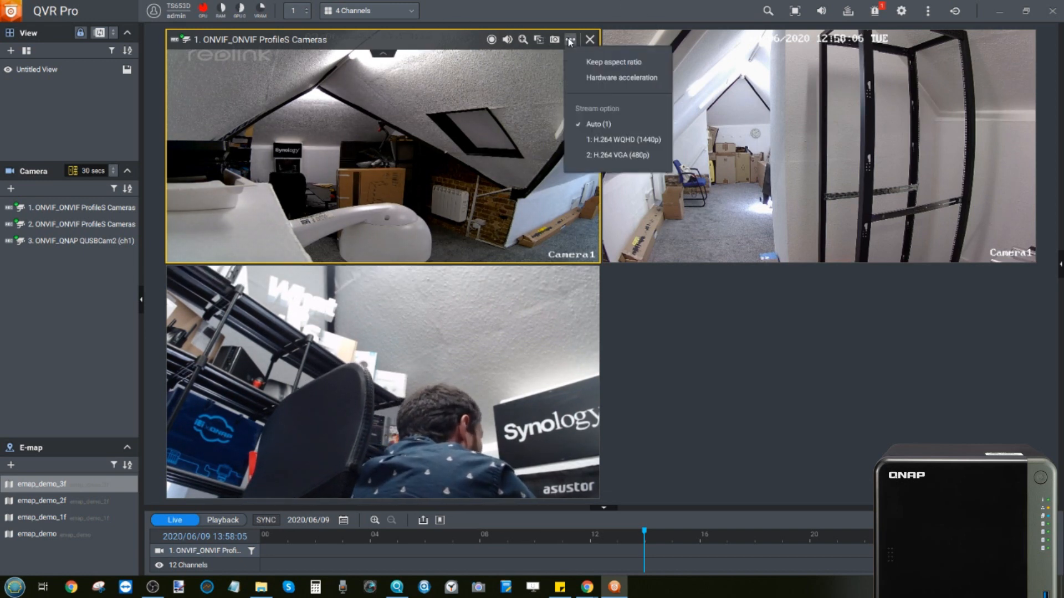
{"action": "left_click", "coordinate": [612, 79]}
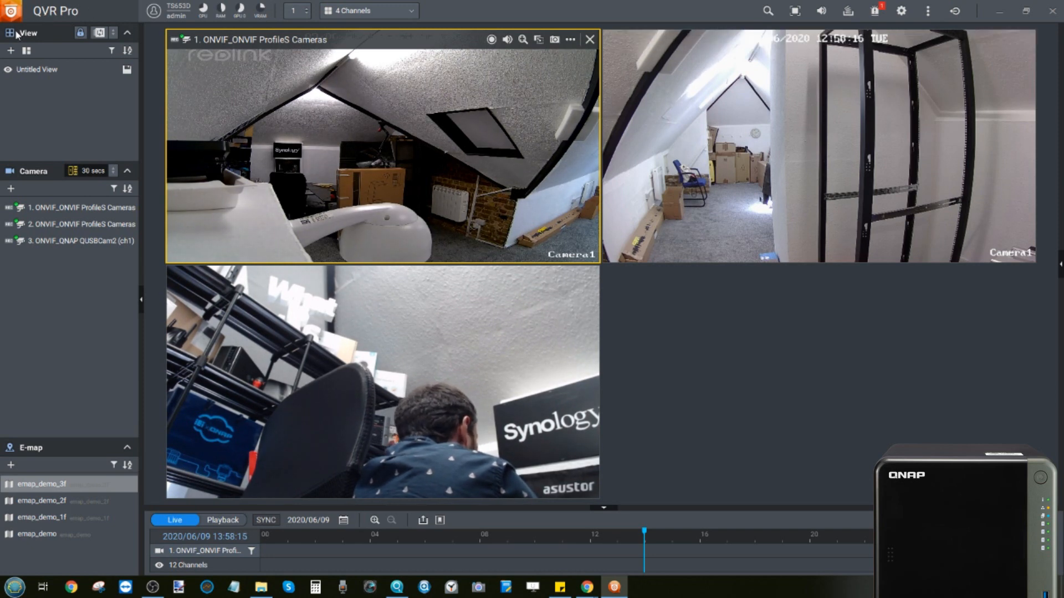
{"action": "left_click", "coordinate": [875, 11]}
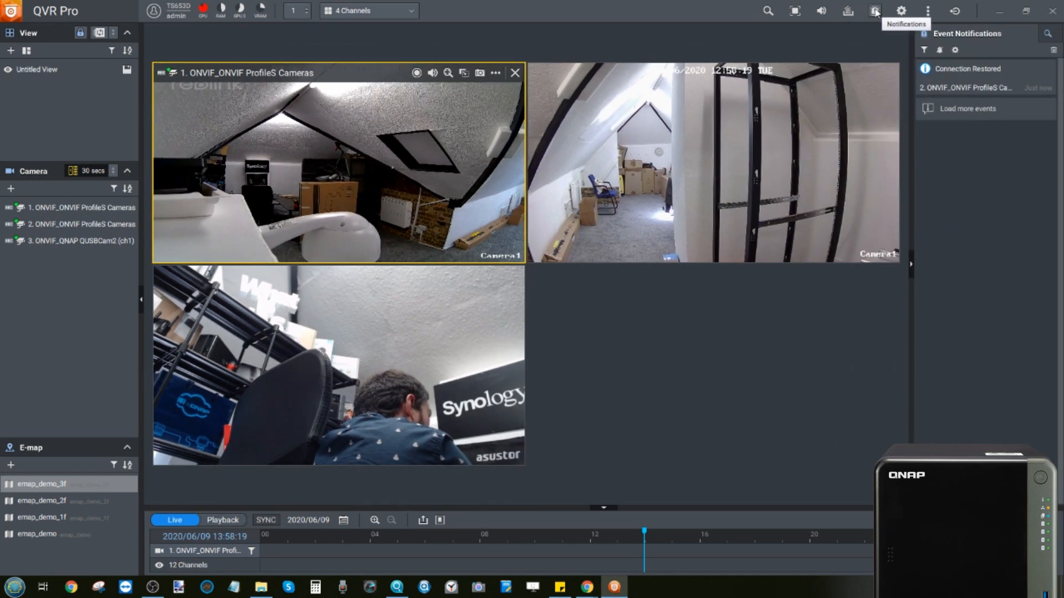
{"action": "left_click", "coordinate": [875, 11]}
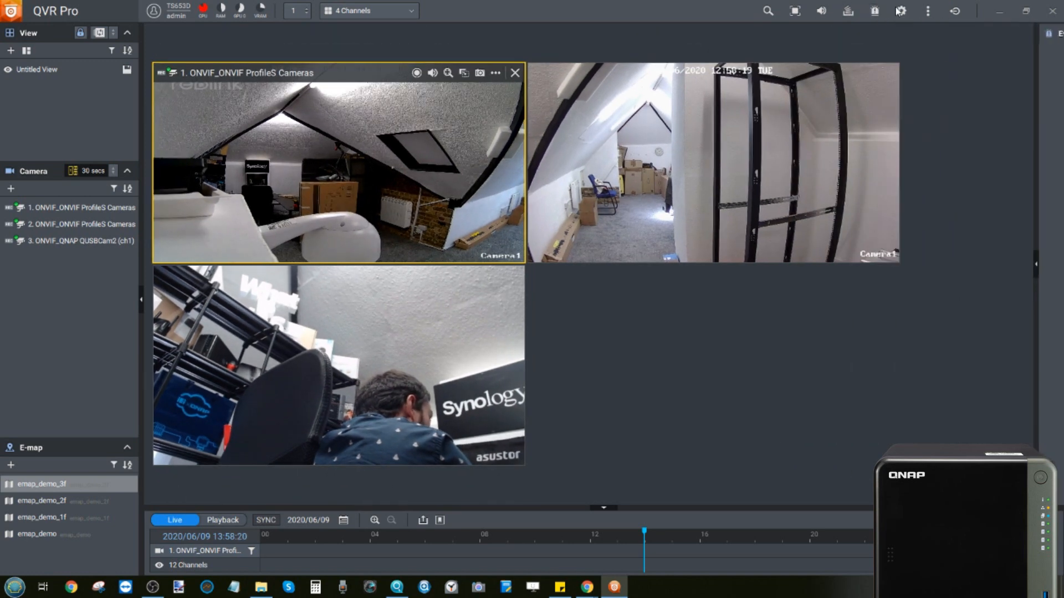
{"action": "left_click", "coordinate": [900, 11]}
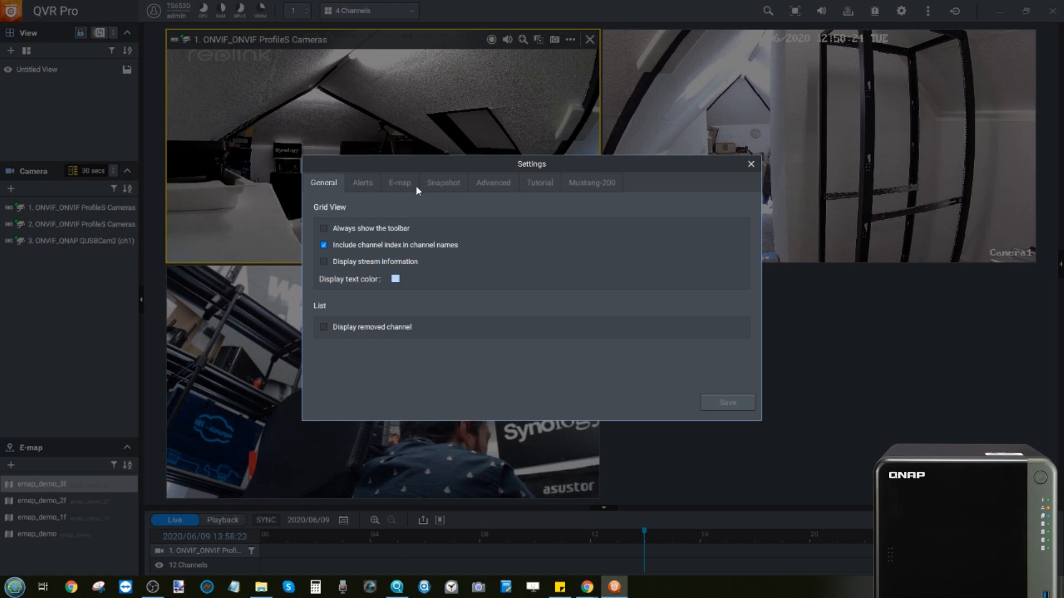
{"action": "left_click", "coordinate": [364, 183]}
{"action": "left_click", "coordinate": [398, 179]}
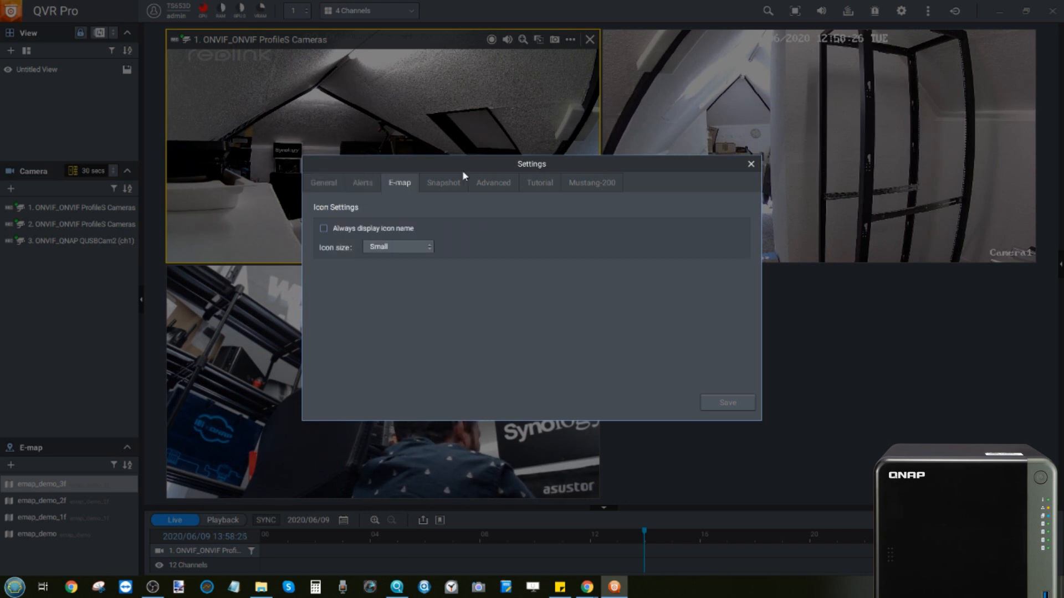
{"action": "left_click", "coordinate": [587, 183]}
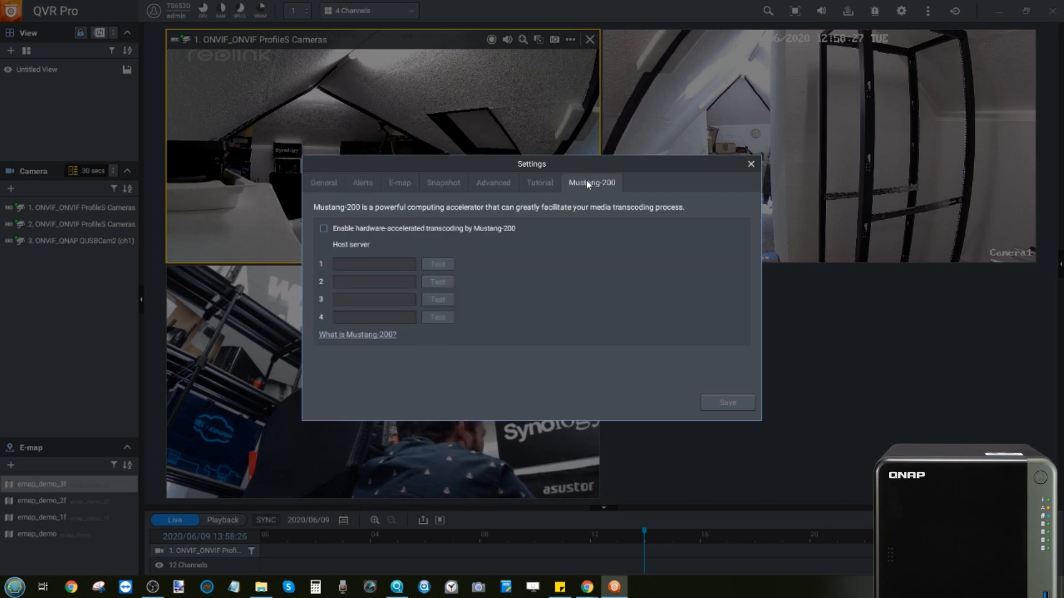
{"action": "left_click", "coordinate": [539, 180]}
{"action": "left_click", "coordinate": [482, 182]}
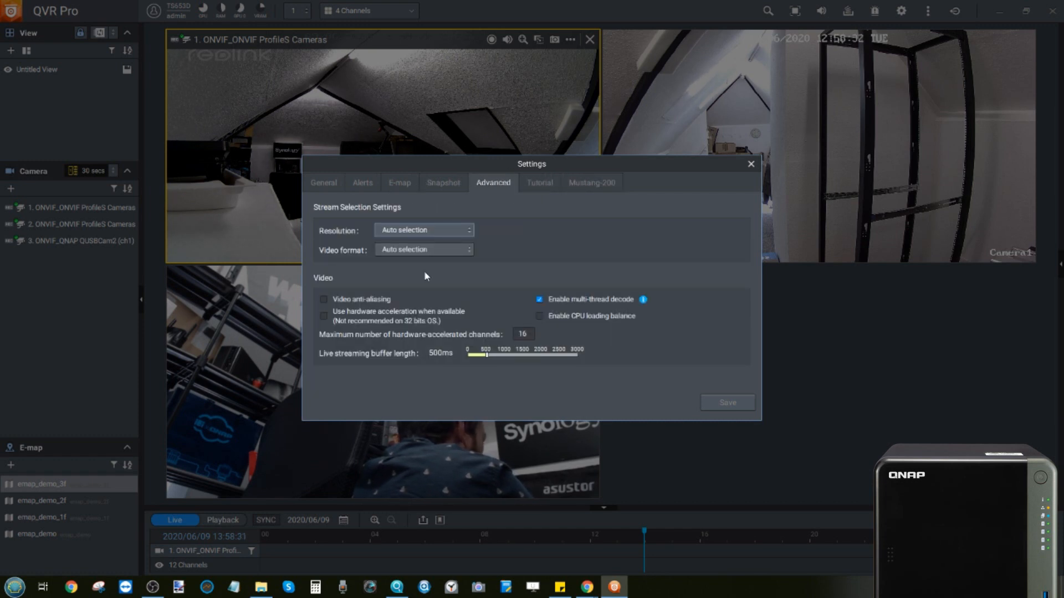
{"action": "left_click", "coordinate": [396, 183]}
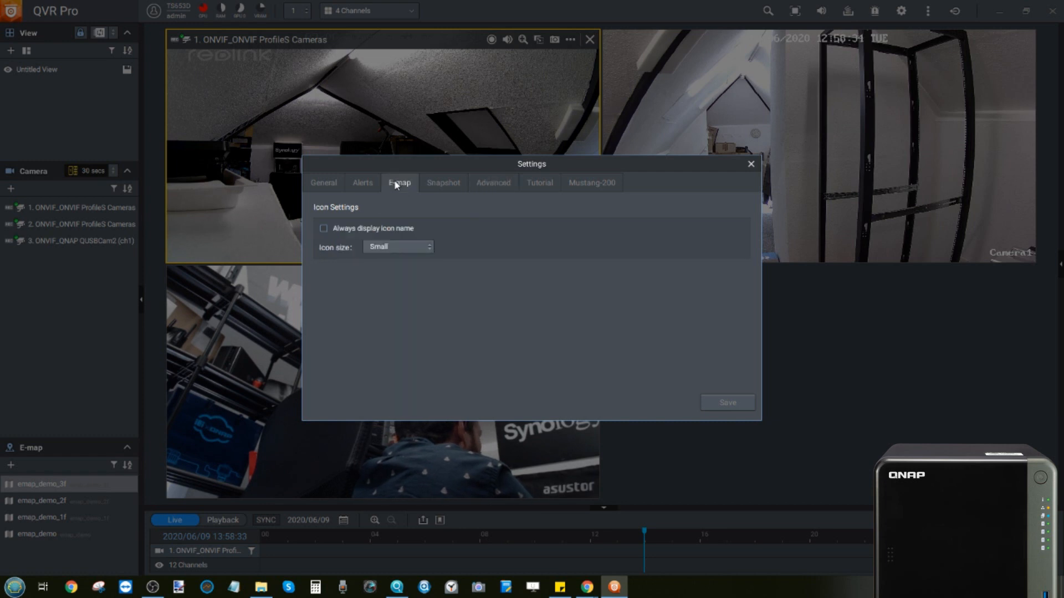
{"action": "left_click", "coordinate": [438, 186]}
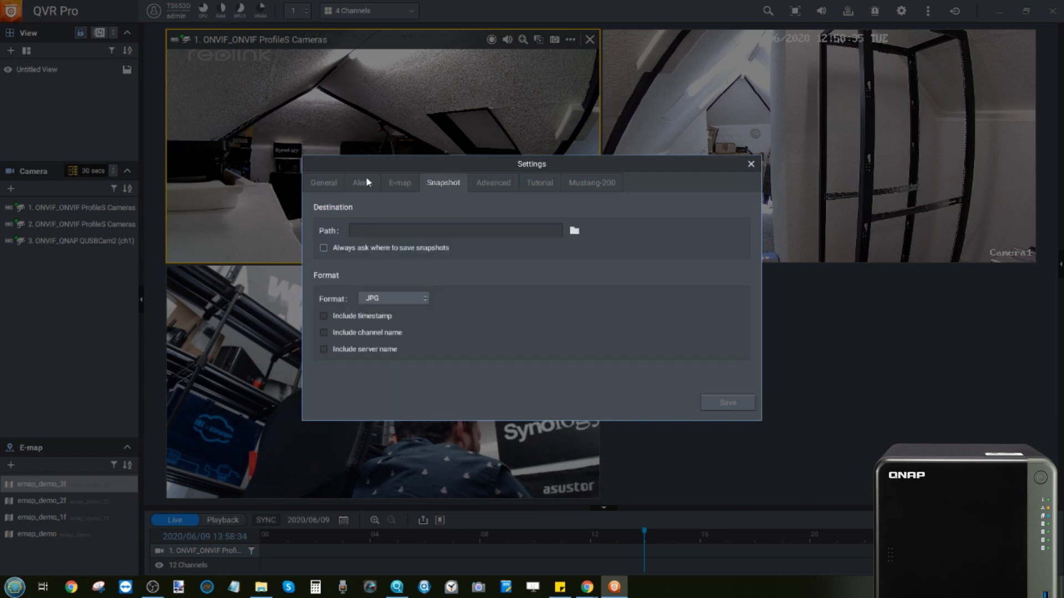
{"action": "left_click", "coordinate": [751, 164]}
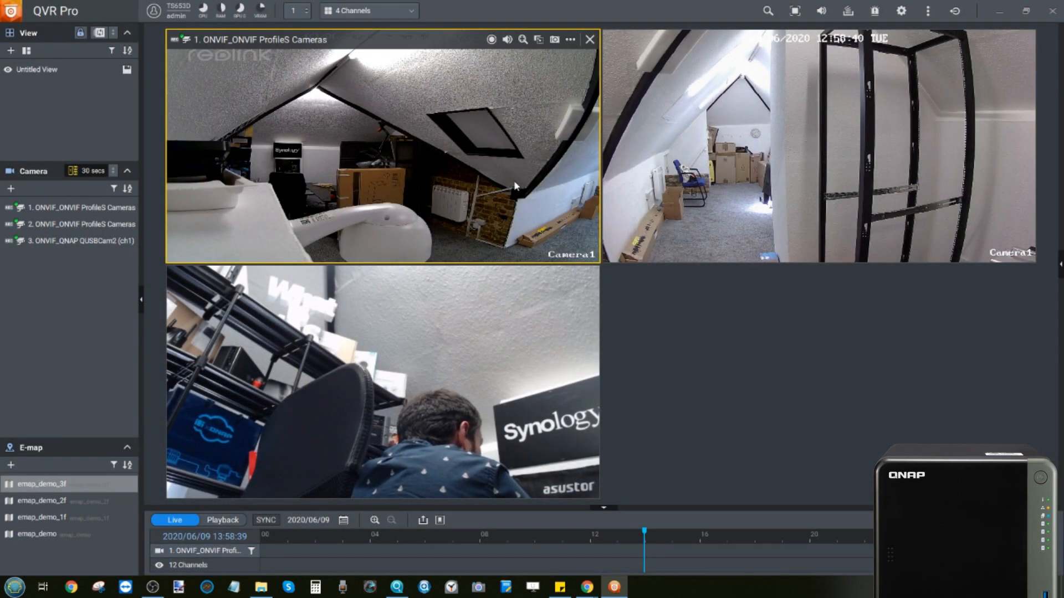
{"action": "left_click", "coordinate": [370, 329]}
Step: Select camera 1's tile, then close QVR Pro Client, answering Yes to the stop-processes warning
{"action": "left_click", "coordinate": [376, 110]}
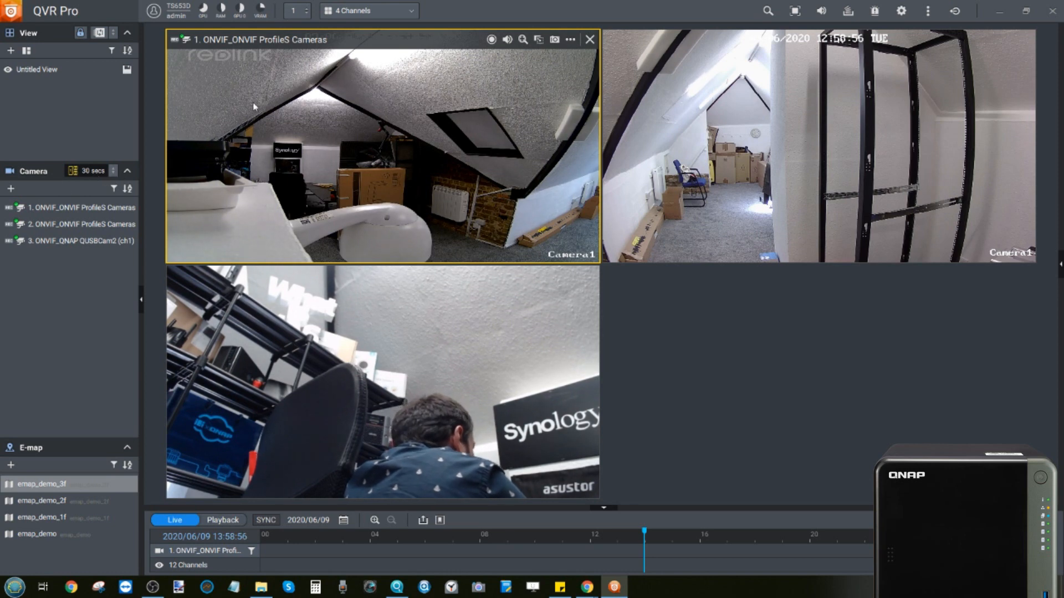
{"action": "left_click", "coordinate": [1052, 10]}
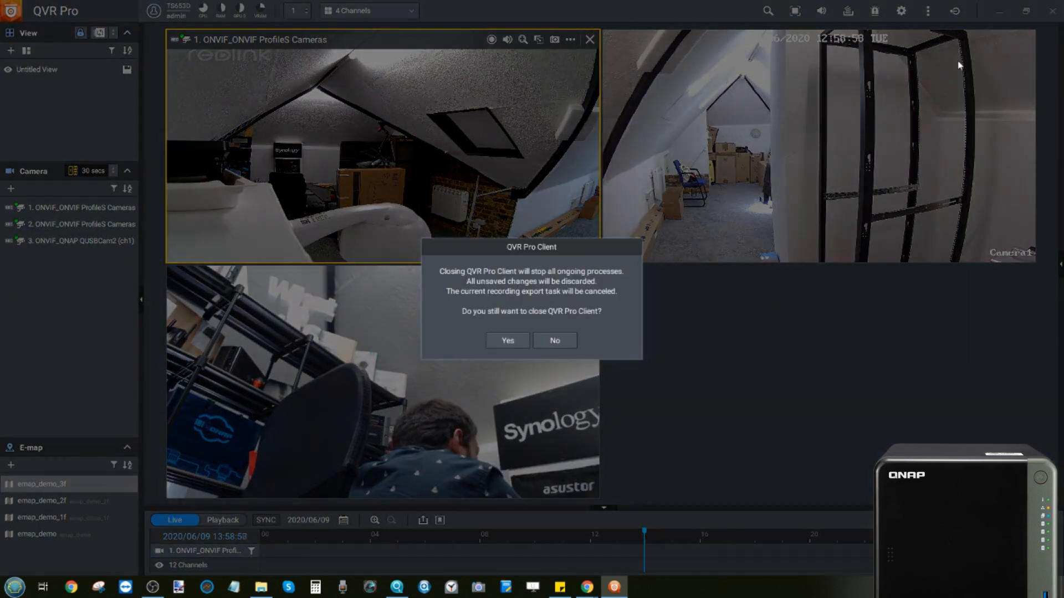
{"action": "left_click", "coordinate": [511, 339]}
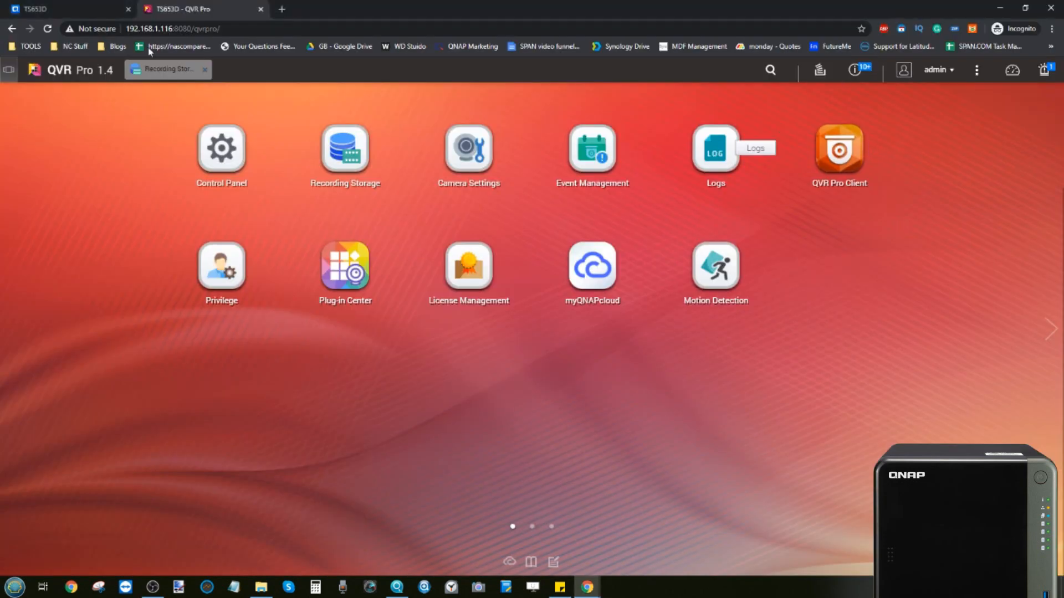
Step: Switch to the first TS653D Chrome tab to show the QTS desktop
{"action": "left_click", "coordinate": [77, 7]}
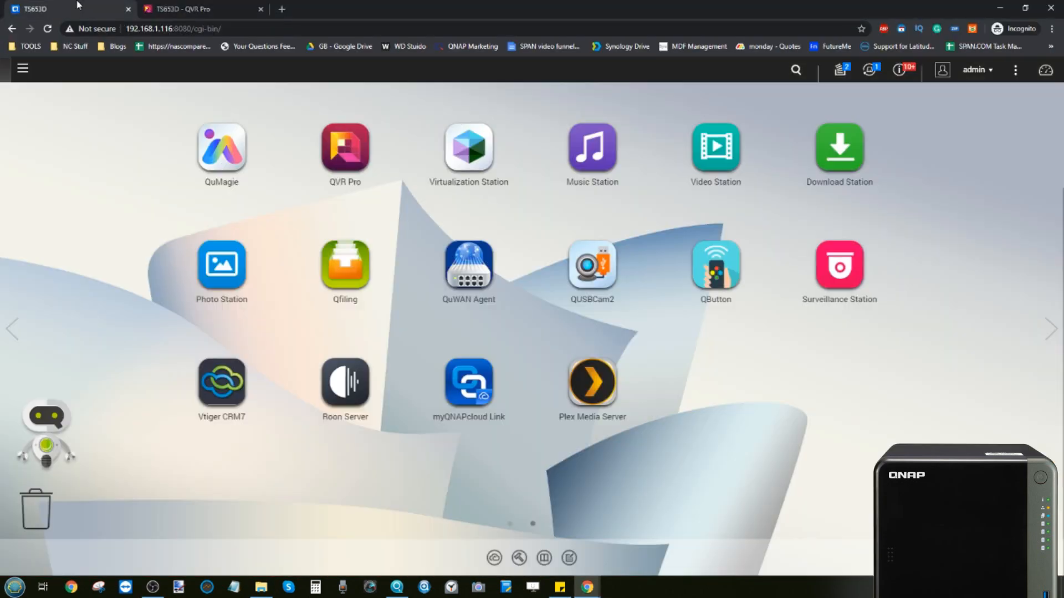